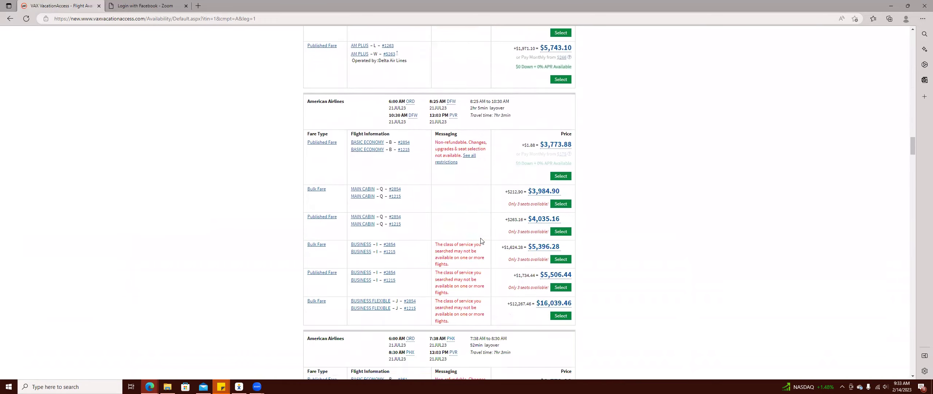
Select the 8:35 AM American Airlines Bulk Fare Main Cabin flight from ORD at $4,050.82.
scroll(481, 240, "down", 4)
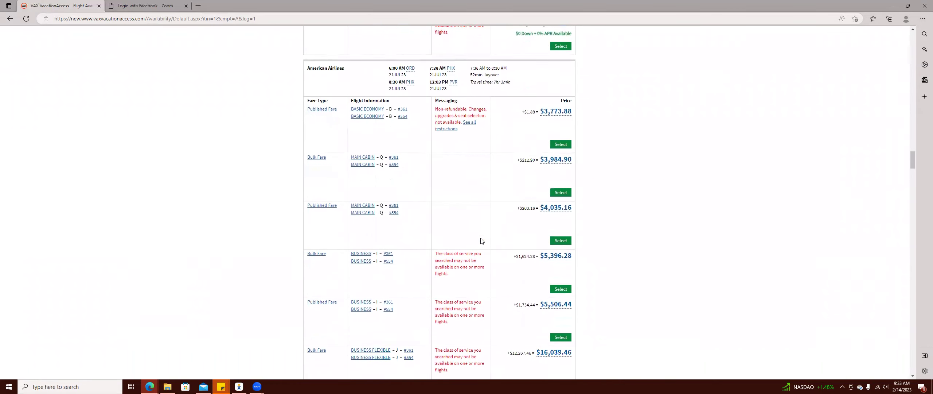
scroll(456, 171, "up", 4)
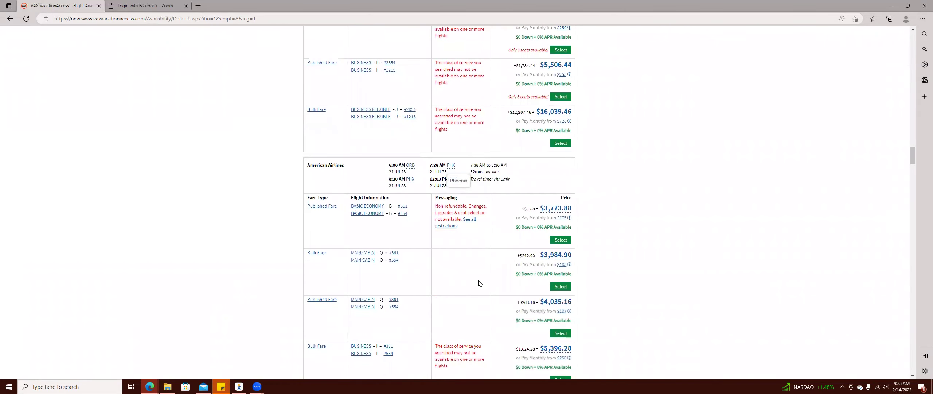
scroll(479, 283, "down", 10)
scroll(492, 232, "down", 15)
scroll(495, 236, "down", 6)
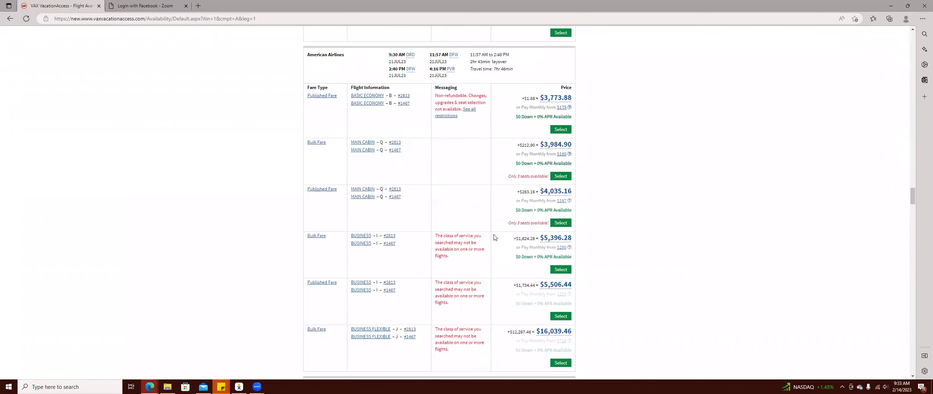
scroll(494, 237, "down", 12)
scroll(494, 236, "down", 15)
scroll(497, 235, "up", 10)
scroll(497, 236, "up", 6)
scroll(497, 236, "up", 10)
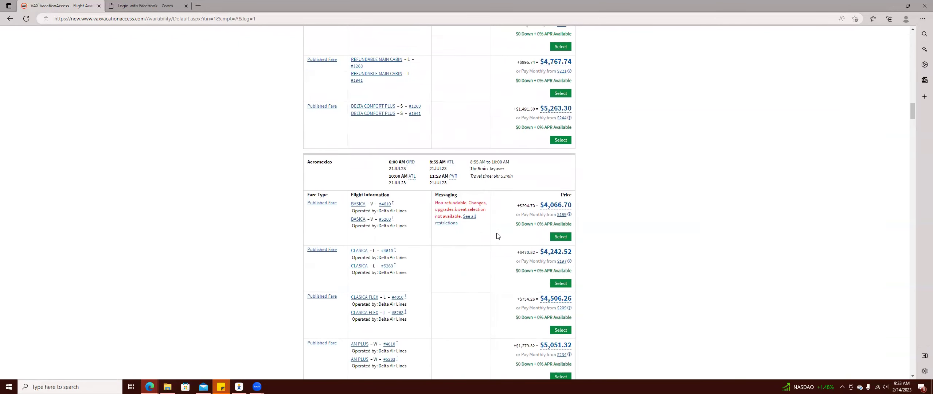
scroll(497, 236, "up", 1)
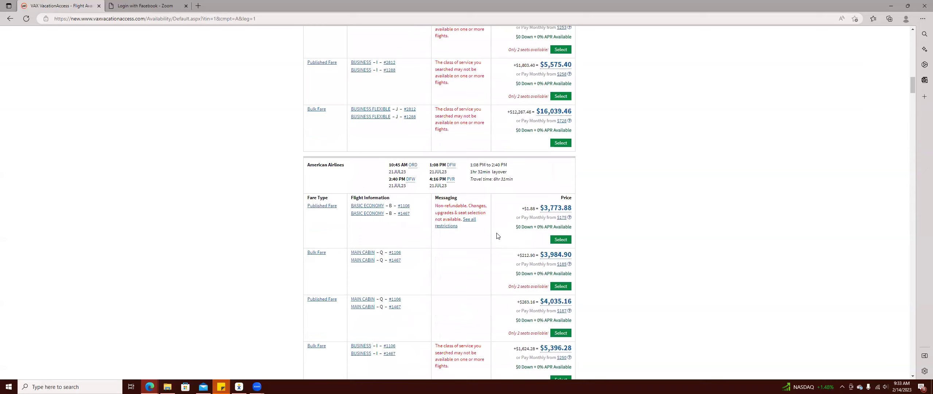
scroll(496, 236, "up", 8)
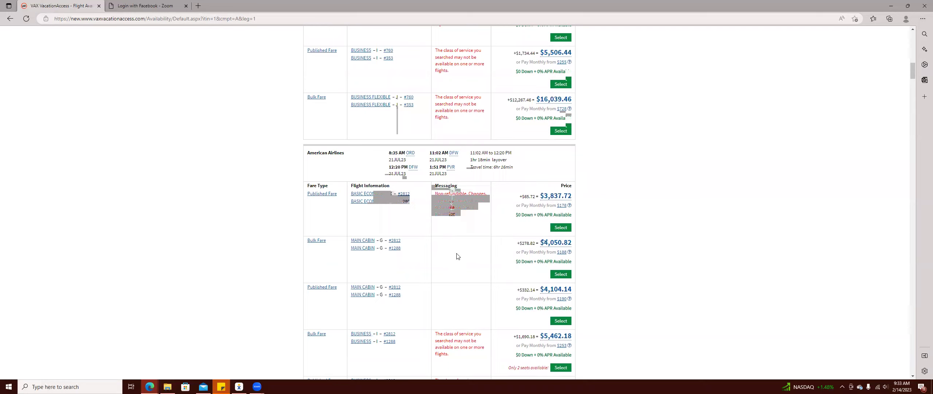
left_click(561, 274)
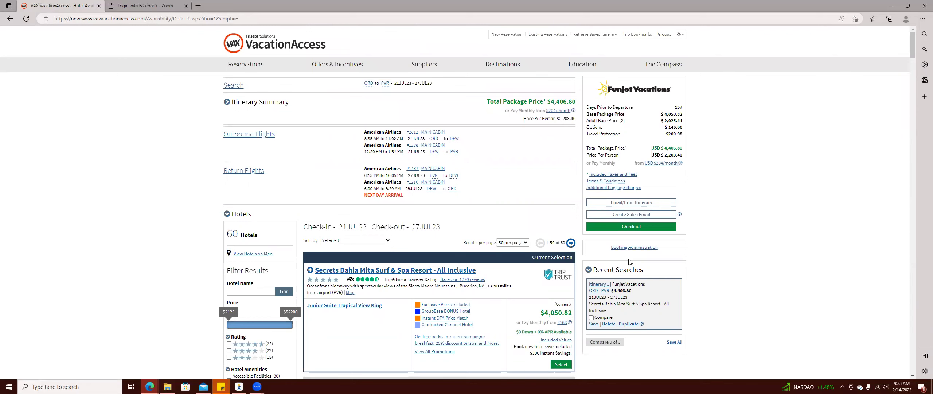
Scroll the Hotels page down to the Filter Results rating options.
scroll(442, 242, "down", 3)
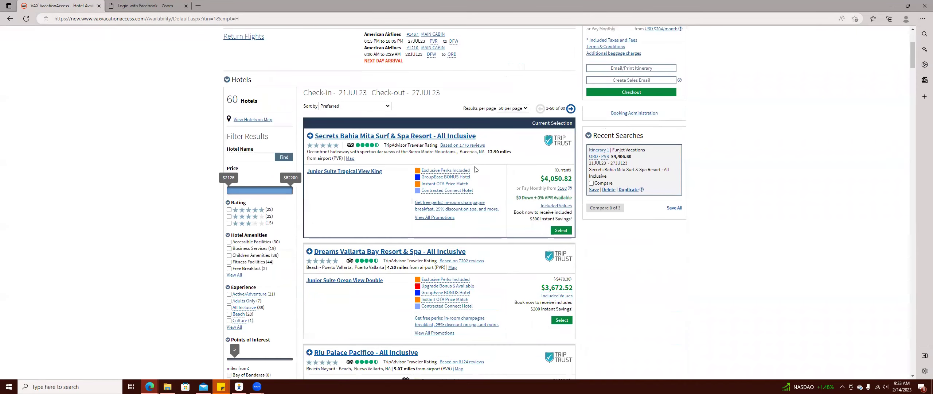
scroll(475, 169, "down", 2)
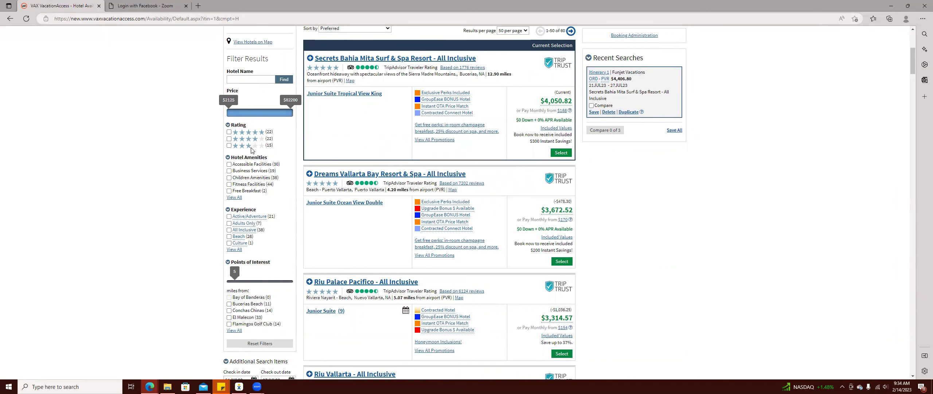
Filter hotels to 4- and 5-star ratings with All Inclusive experience, leaving 31 results.
left_click(229, 138)
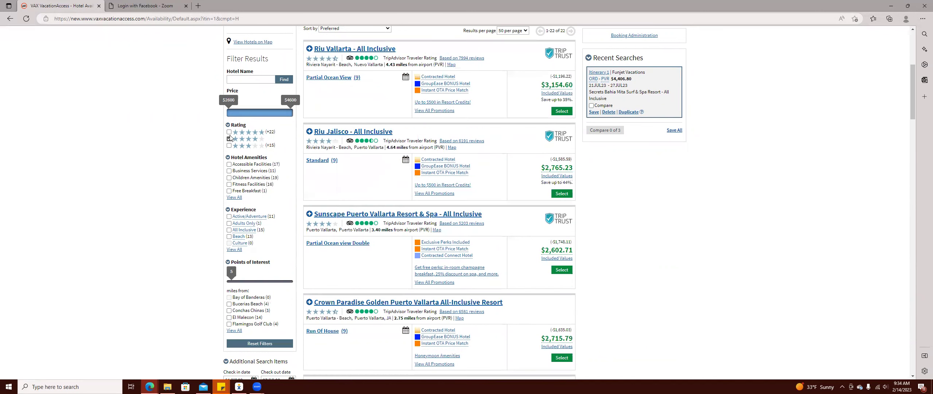
left_click(229, 132)
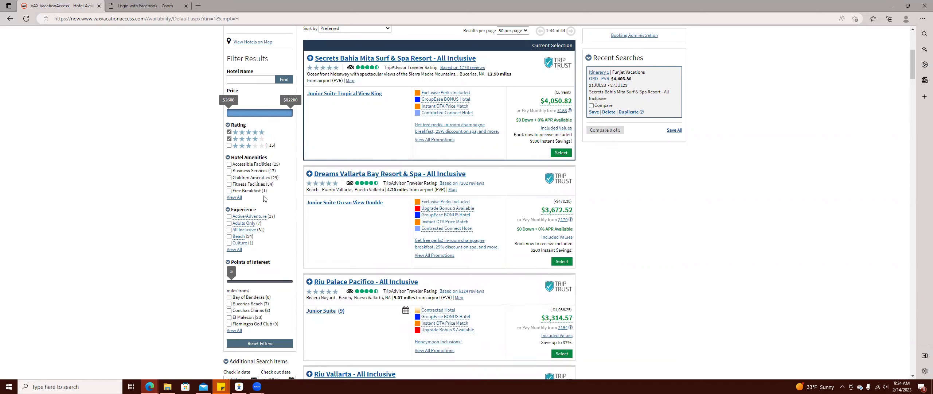
left_click(229, 231)
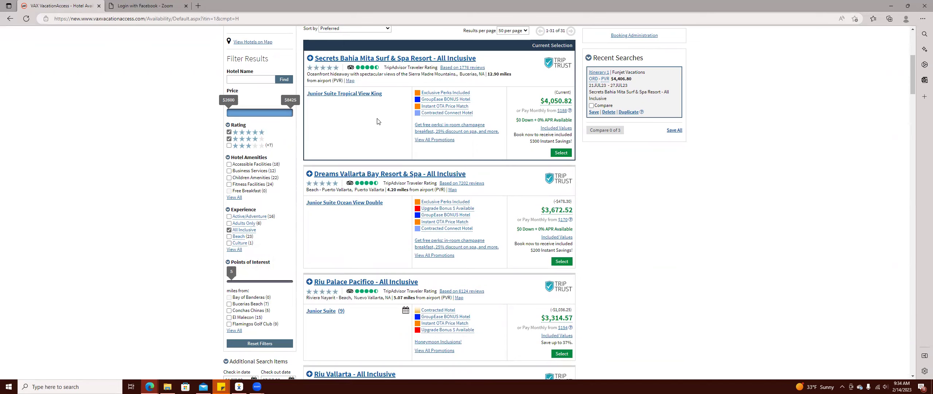
mouse_move(450, 94)
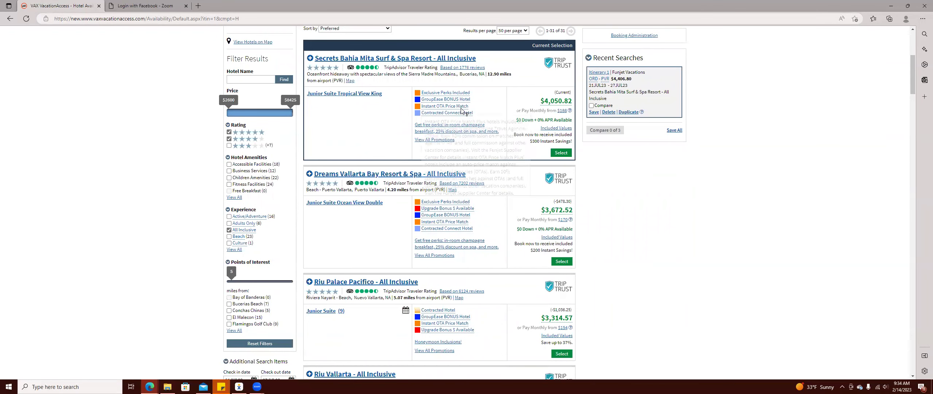
mouse_move(461, 115)
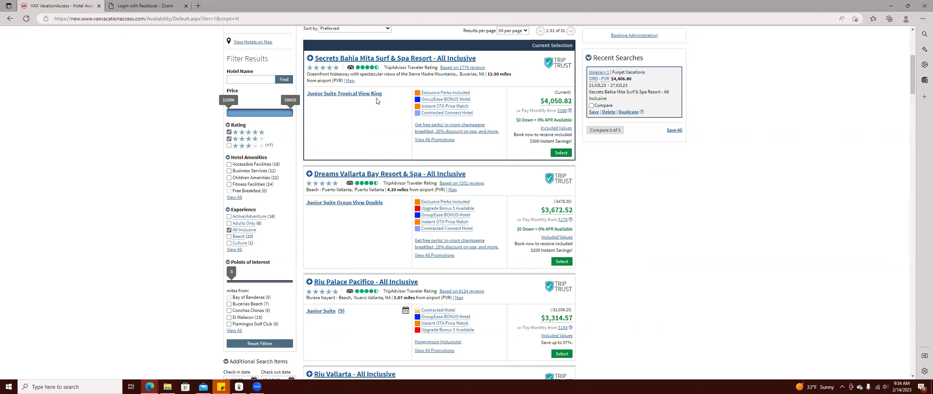
Open the Secrets Bahia Mita resort details and expand the full hotel description.
left_click(383, 58)
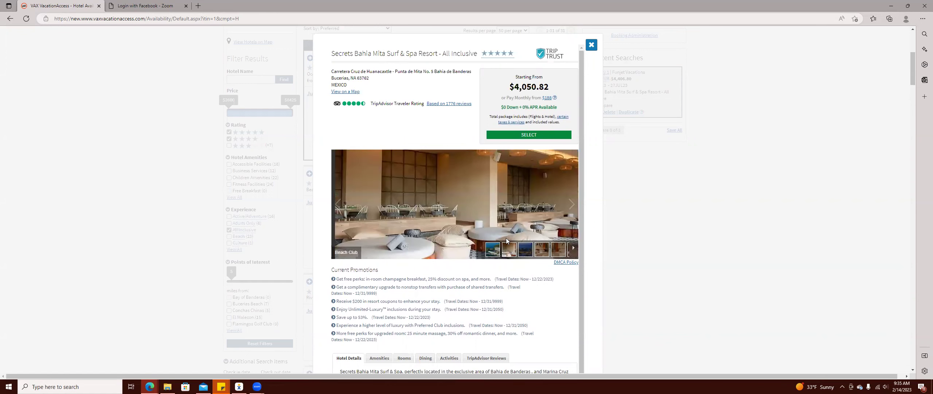
scroll(506, 238, "down", 2)
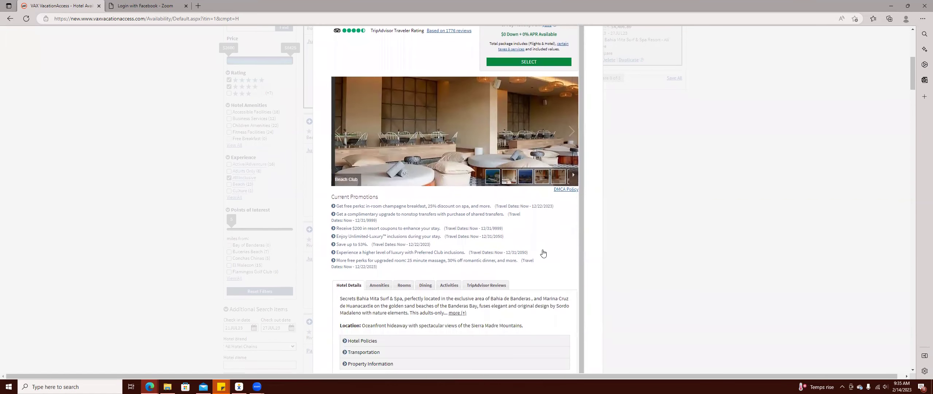
left_click(457, 313)
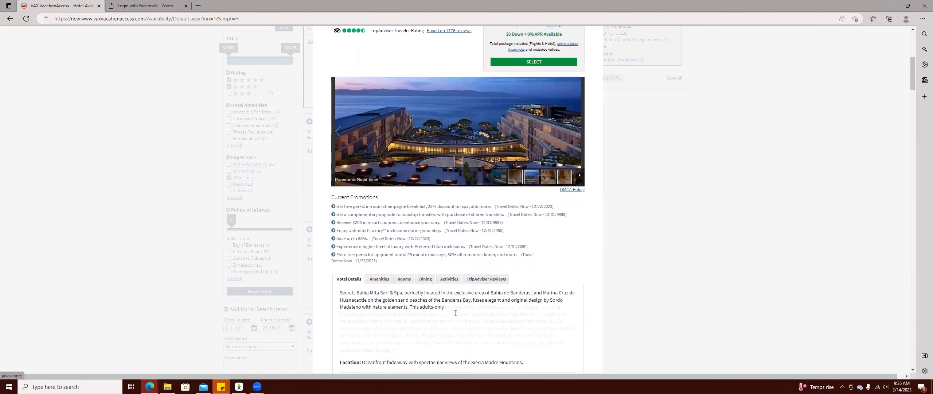
scroll(513, 270, "down", 1)
scroll(513, 267, "down", 3)
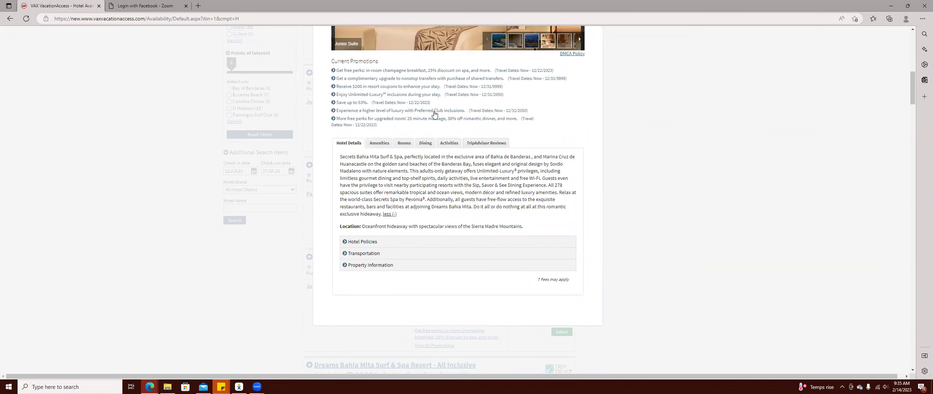
scroll(374, 148, "up", 4)
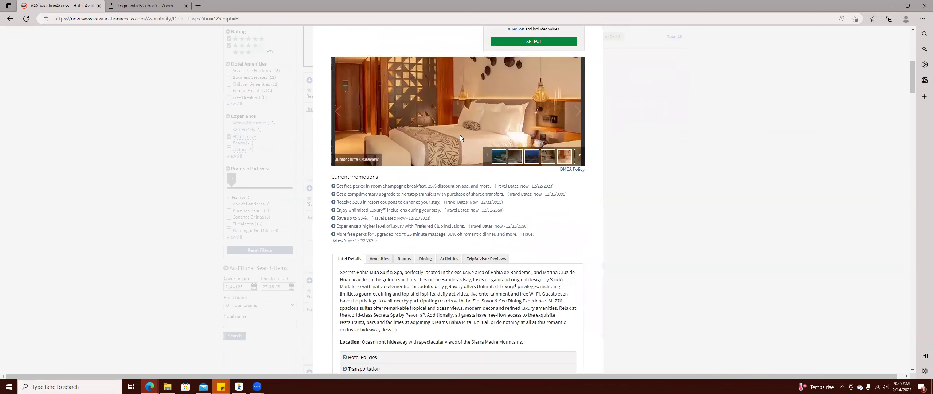
Browse the resort gallery through the Night View, Beach Club, Pool View and Junior Suite photos.
left_click(339, 153)
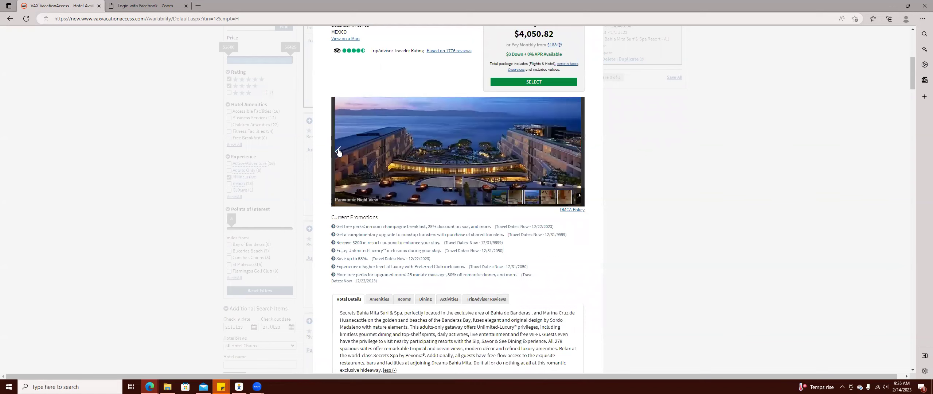
left_click(339, 153)
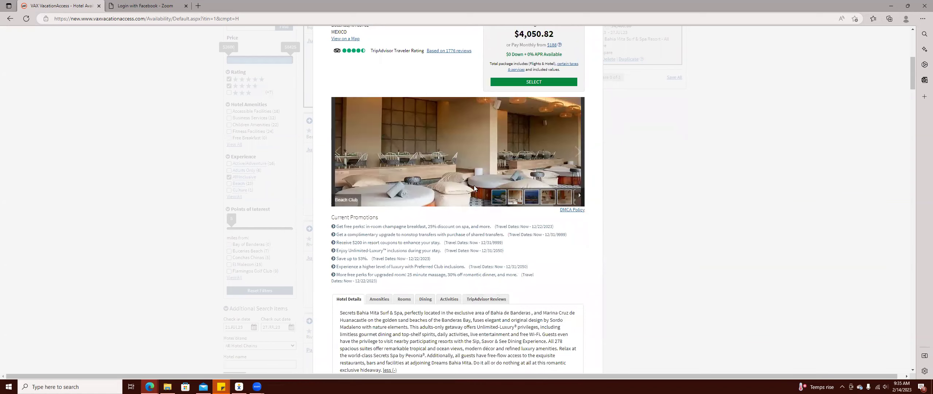
left_click(499, 197)
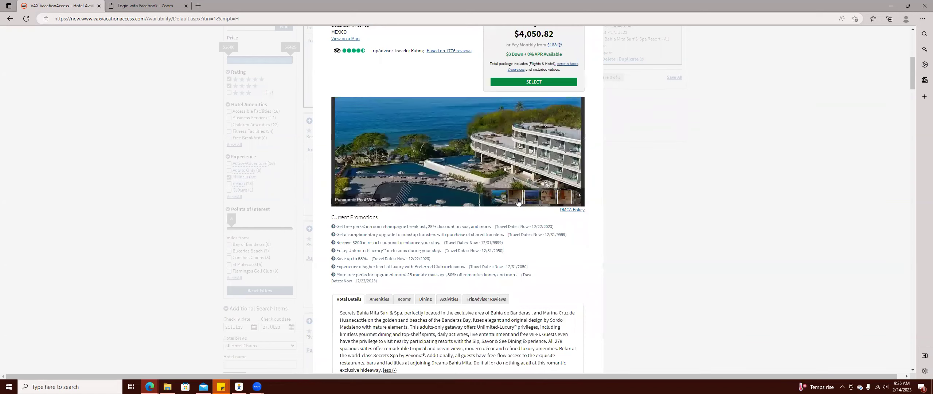
left_click(577, 154)
left_click(578, 155)
left_click(577, 153)
left_click(578, 153)
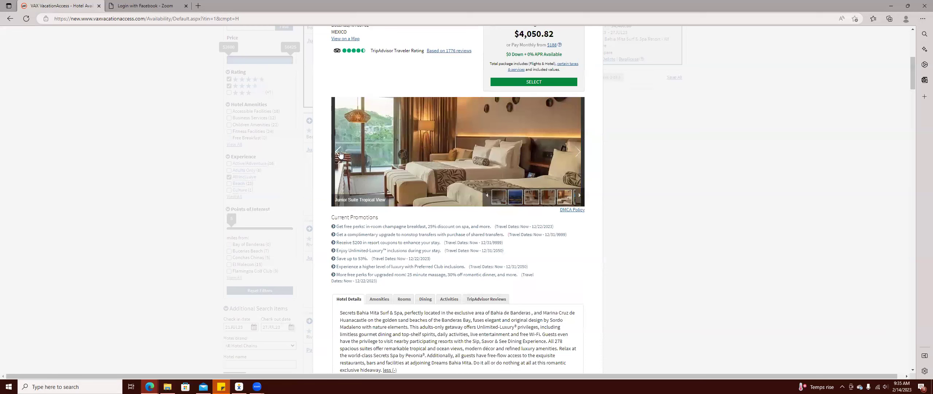
left_click(339, 153)
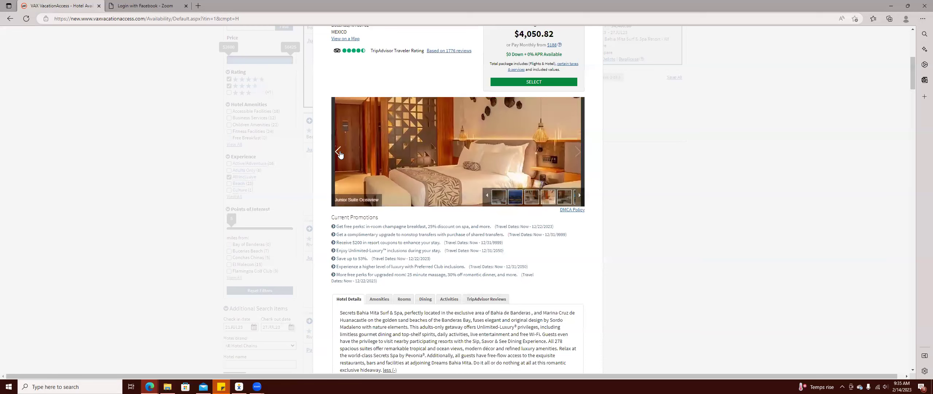
left_click(577, 153)
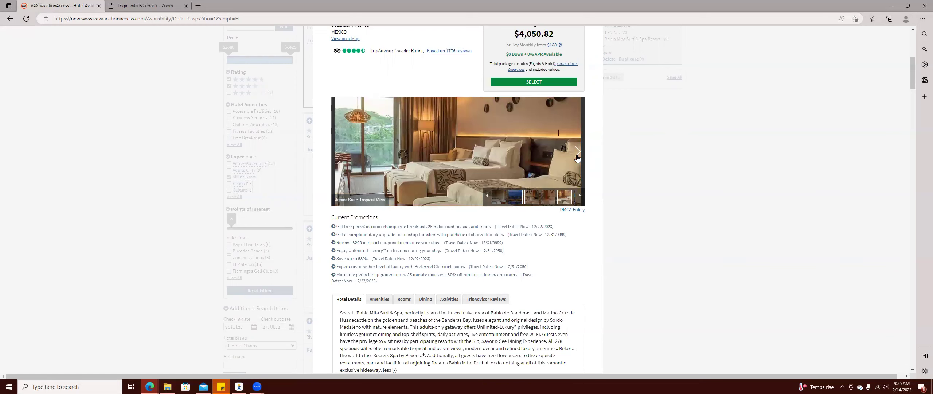
left_click(578, 153)
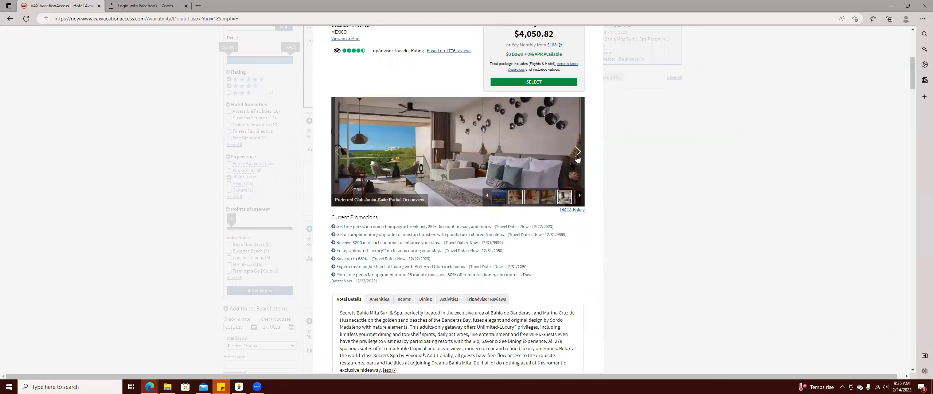
left_click(578, 153)
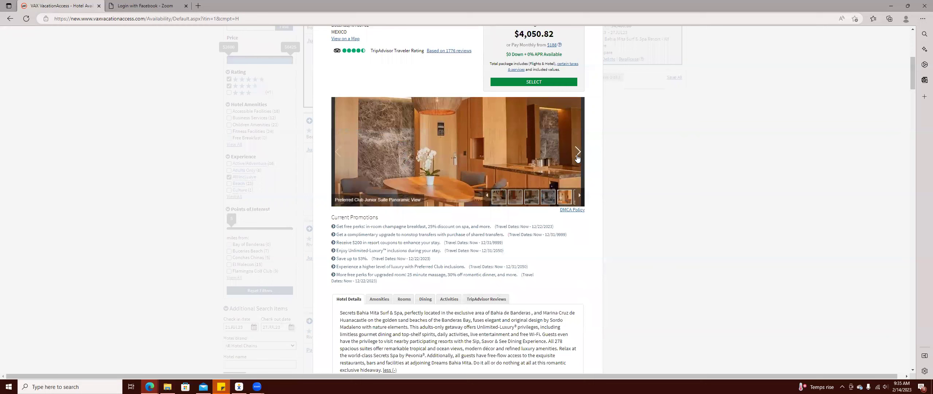
Page forward past the Infinity Water Deck, Beach and wedding photos to the Panoramic Pool View.
left_click(578, 156)
left_click(578, 156)
left_click(577, 156)
left_click(577, 156)
left_click(577, 156)
left_click(577, 156)
left_click(578, 156)
left_click(577, 156)
left_click(578, 156)
left_click(577, 156)
left_click(577, 156)
left_click(577, 156)
left_click(577, 156)
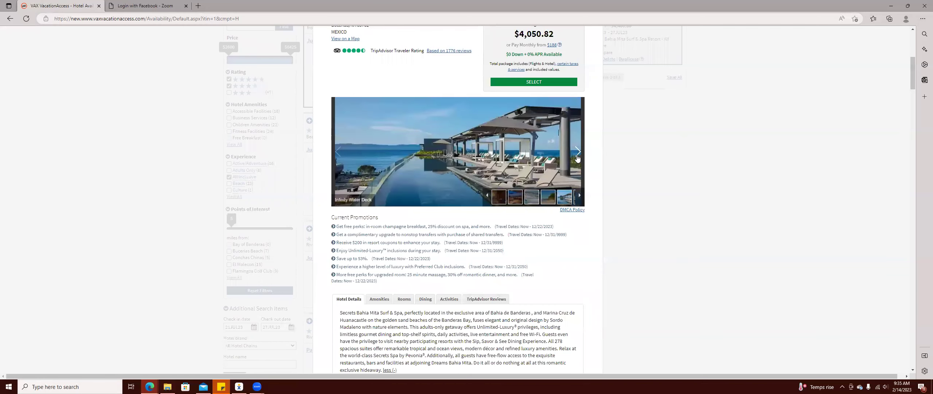
left_click(577, 156)
left_click(577, 156)
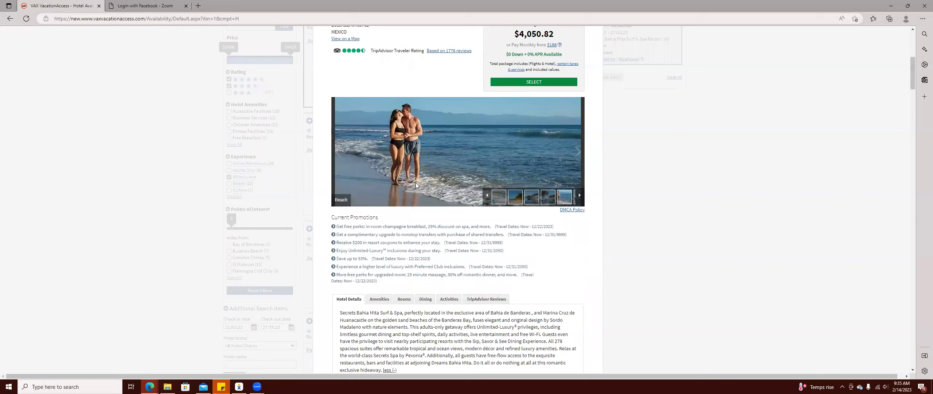
left_click(578, 155)
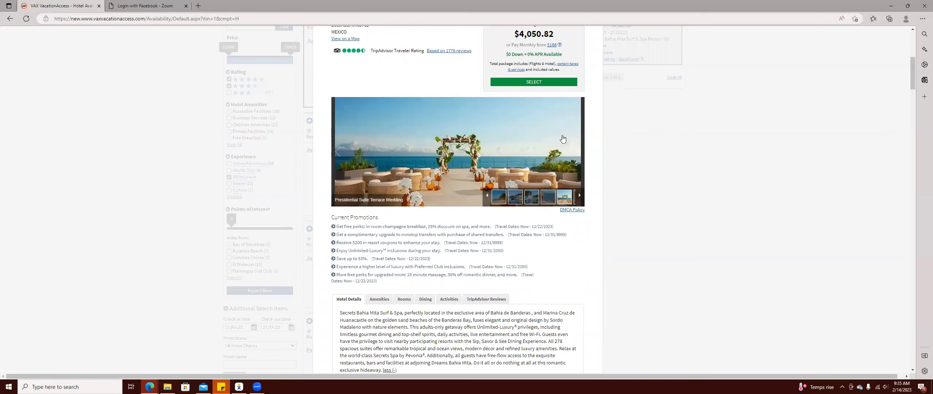
left_click(576, 154)
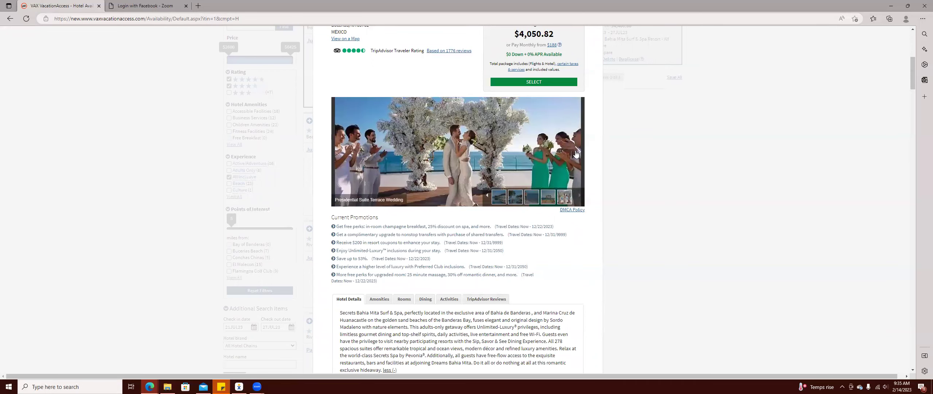
left_click(576, 153)
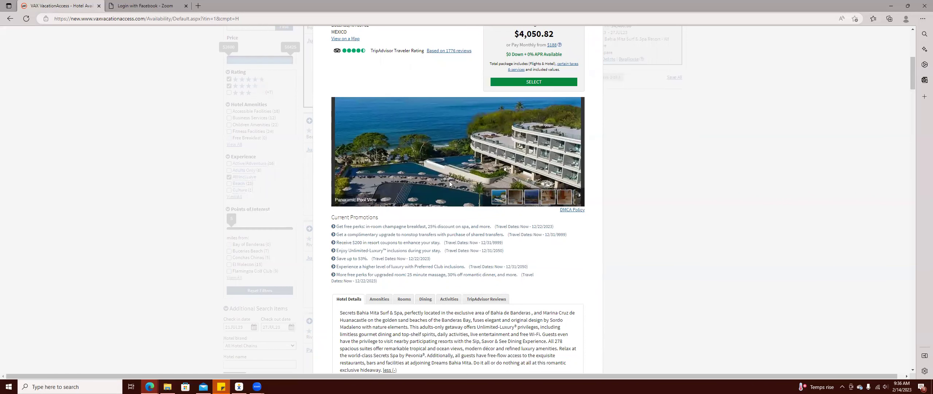
scroll(483, 189, "down", 4)
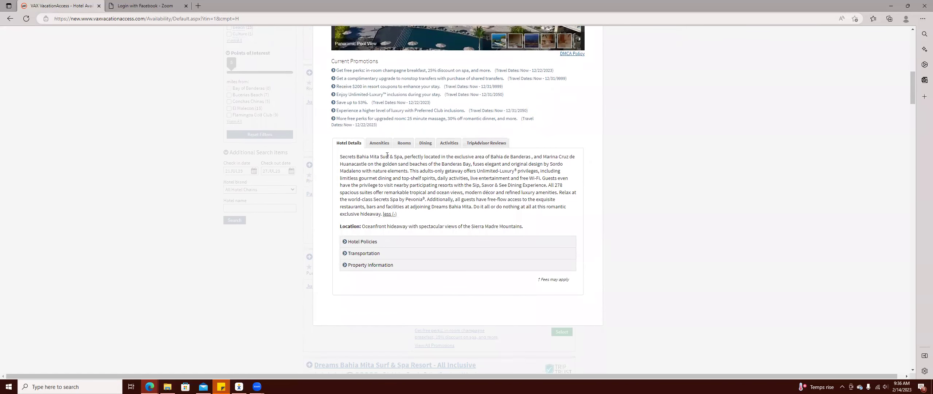
Review the resort's amenities and wedding services, then list its available rooms and prices.
left_click(379, 142)
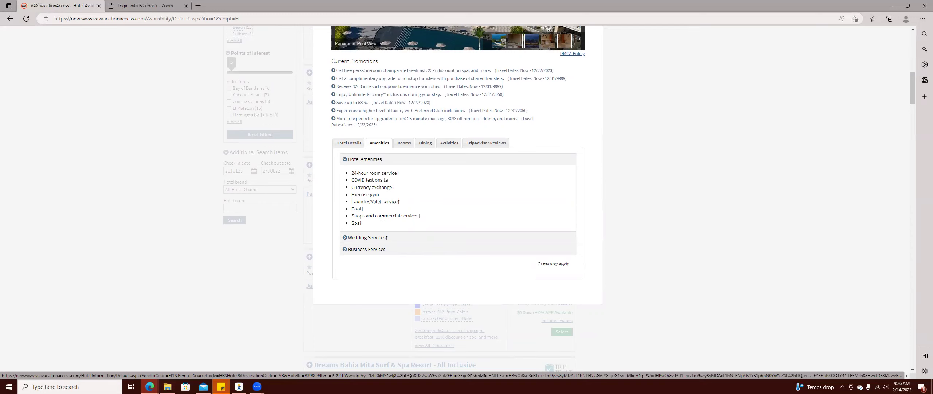
left_click(370, 238)
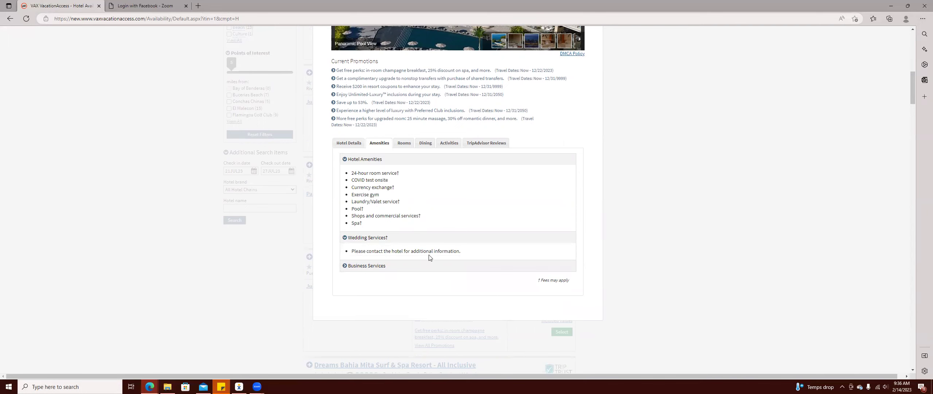
left_click(405, 144)
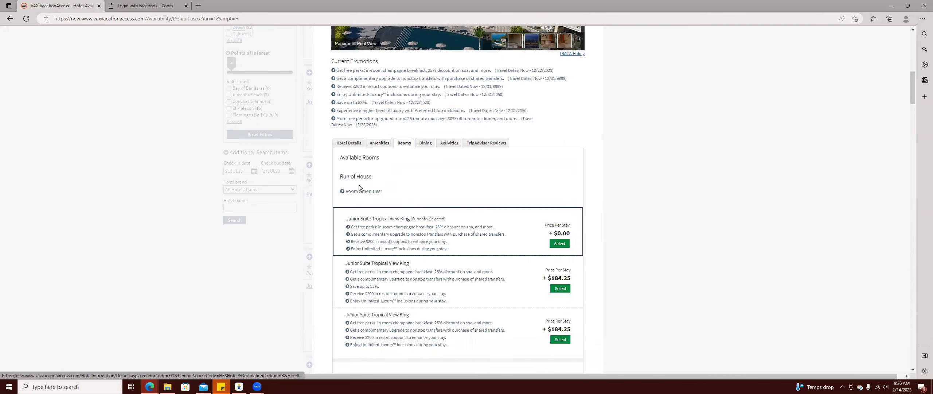
scroll(437, 185, "down", 1)
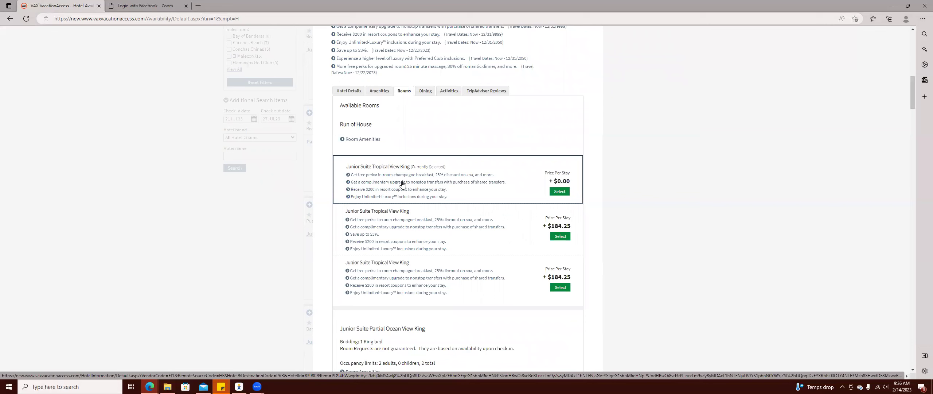
scroll(444, 187, "down", 5)
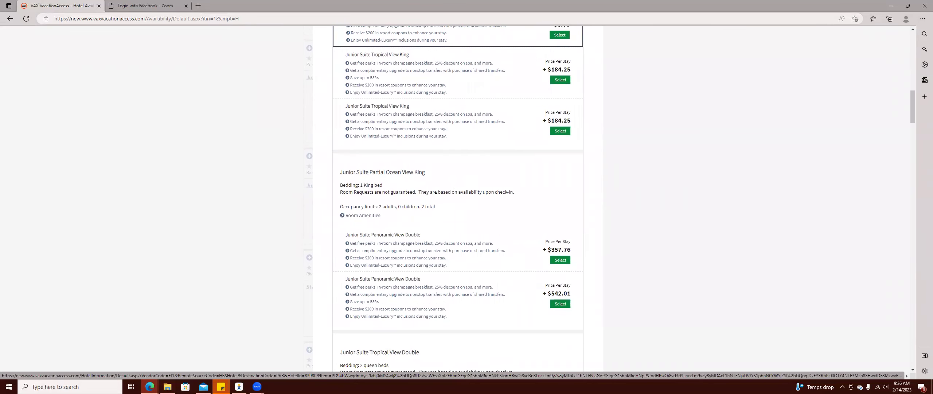
scroll(435, 197, "down", 4)
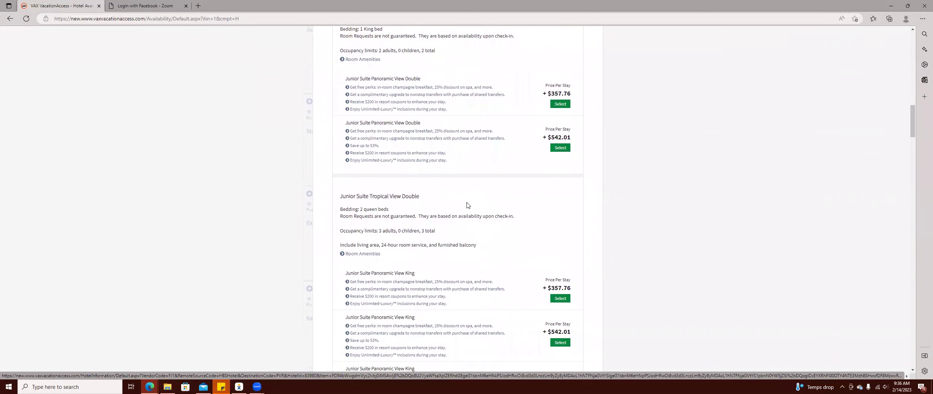
scroll(468, 205, "down", 7)
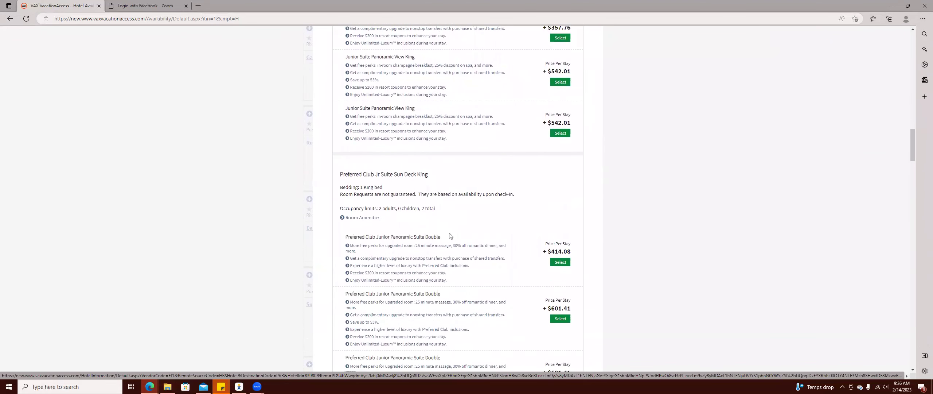
scroll(449, 235, "down", 3)
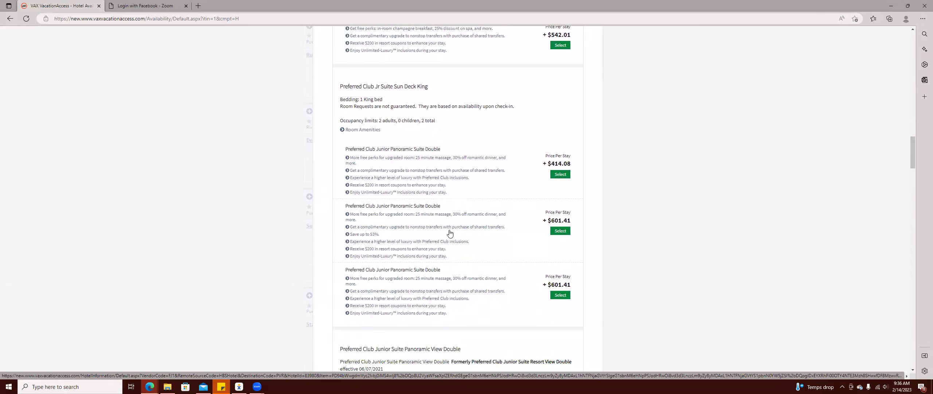
scroll(450, 233, "down", 4)
scroll(463, 241, "down", 8)
scroll(473, 256, "down", 3)
scroll(473, 256, "down", 2)
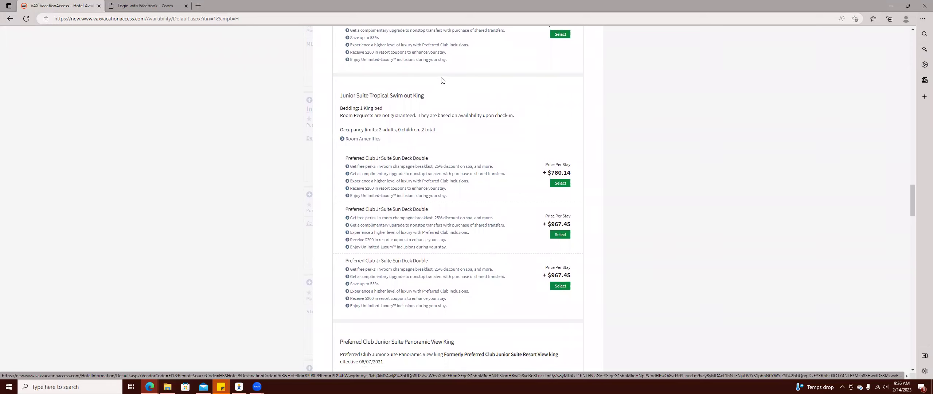
scroll(445, 157, "down", 2)
scroll(452, 157, "up", 2)
scroll(499, 172, "down", 8)
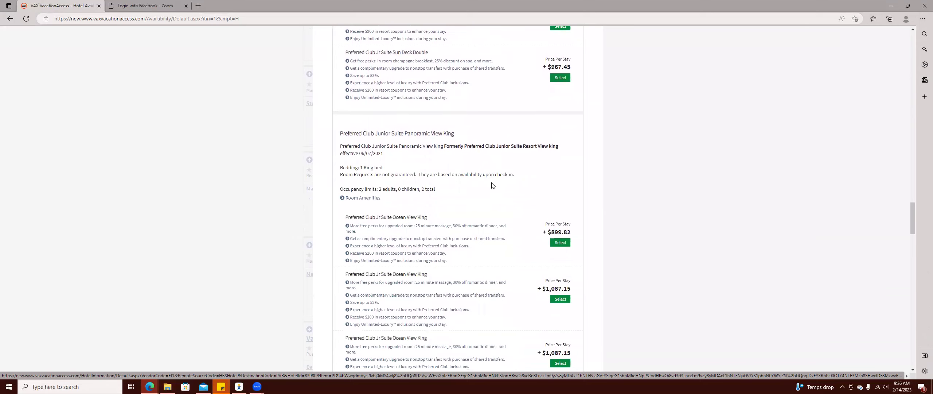
scroll(490, 187, "down", 3)
scroll(485, 197, "down", 12)
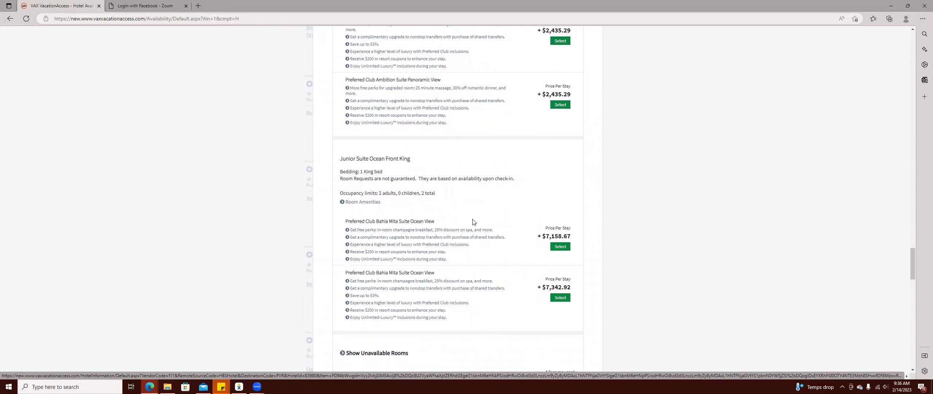
scroll(475, 215, "up", 20)
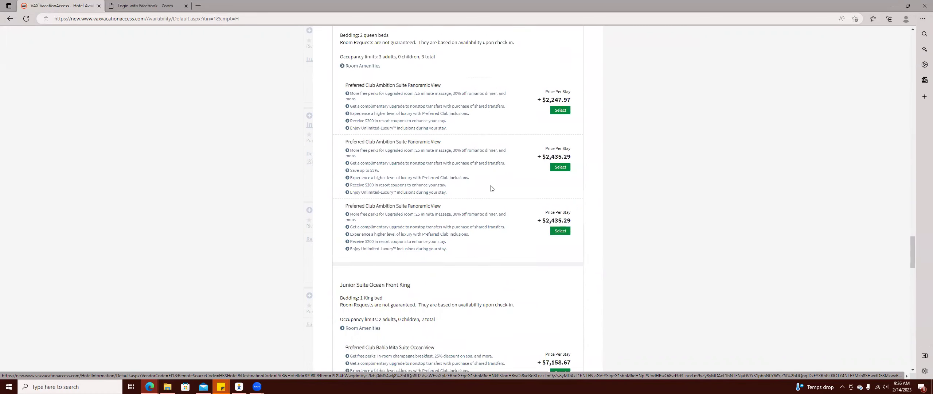
scroll(485, 178, "up", 15)
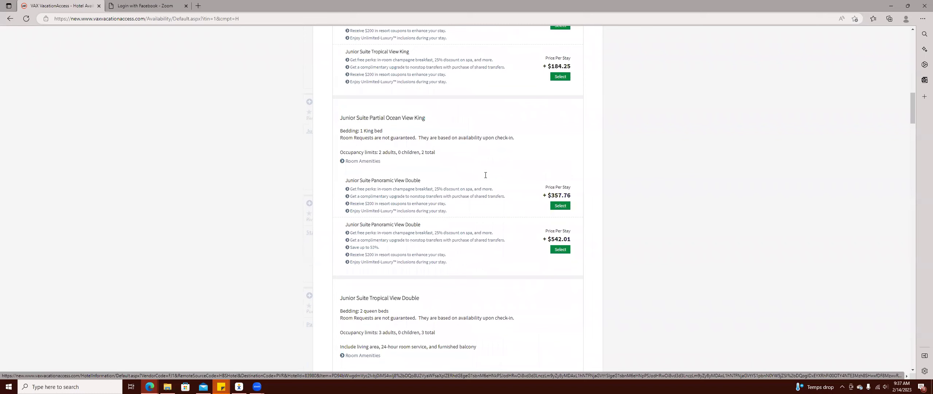
scroll(485, 180, "down", 5)
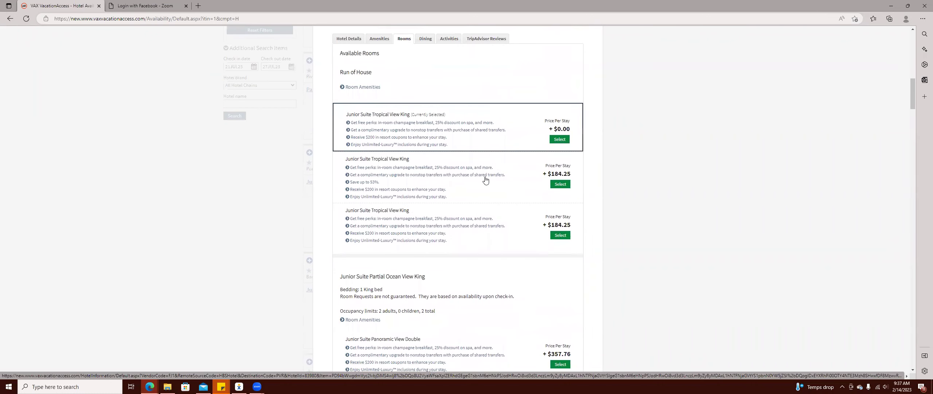
scroll(483, 197, "down", 4)
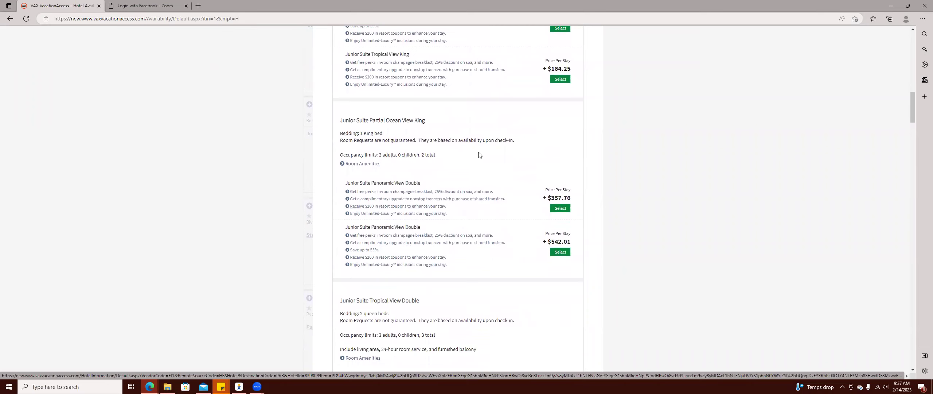
scroll(452, 141, "up", 3)
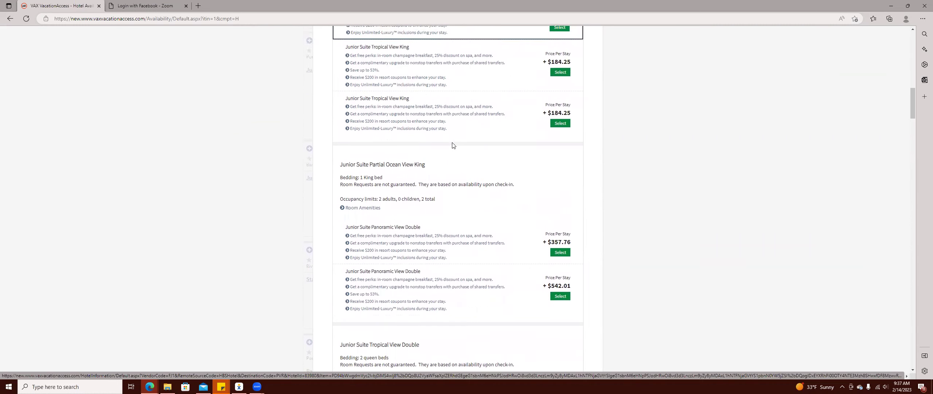
scroll(453, 145, "up", 2)
scroll(367, 179, "down", 4)
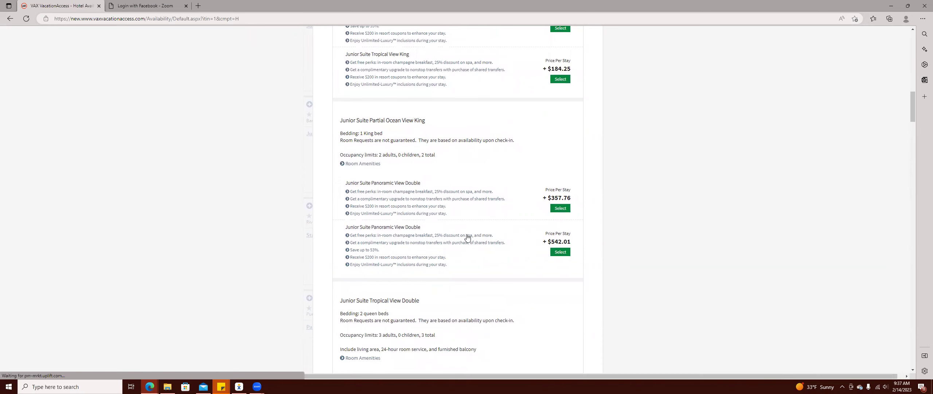
Book the $357.76 Junior Suite Panoramic View Double room and browse the PVR–ORD return flights.
left_click(558, 209)
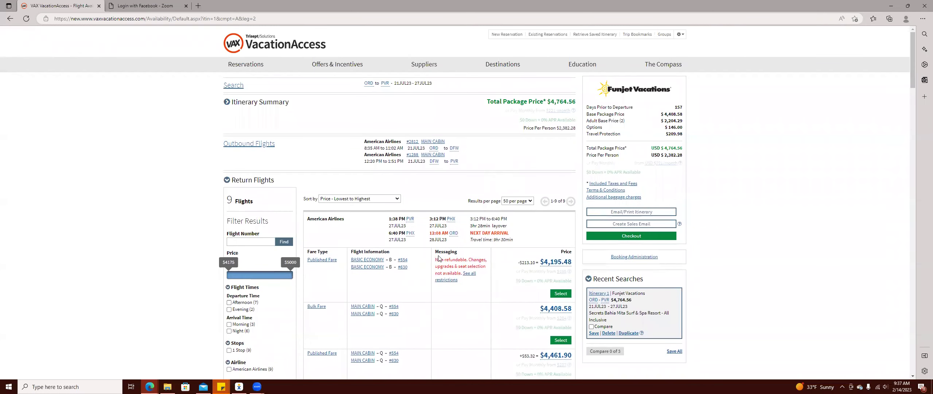
scroll(452, 301, "down", 2)
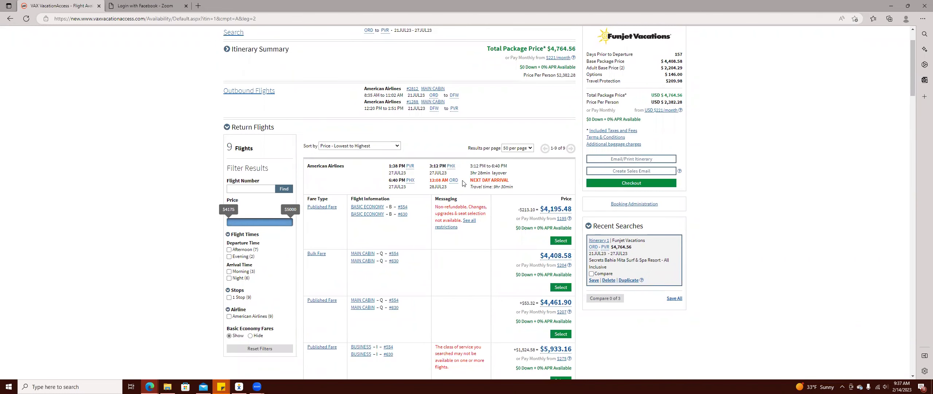
scroll(464, 183, "down", 2)
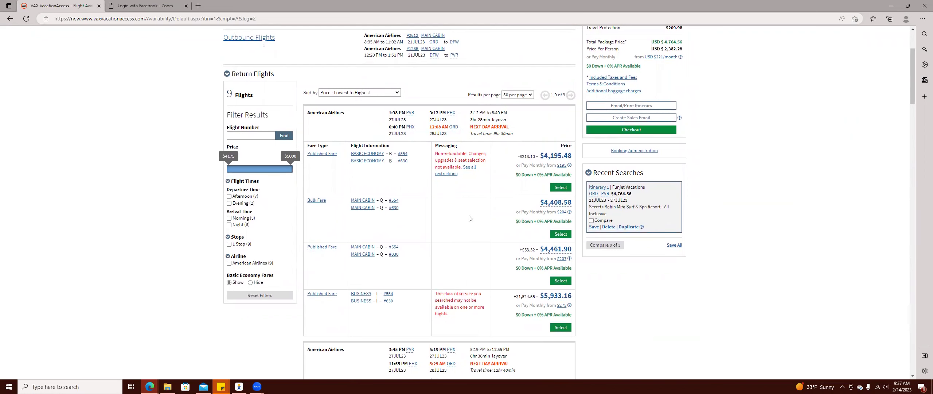
scroll(474, 215, "down", 4)
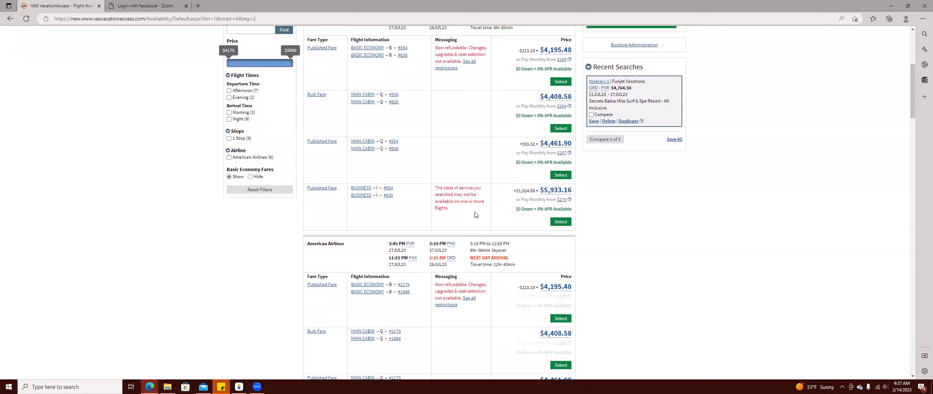
scroll(475, 214, "down", 6)
scroll(481, 288, "down", 10)
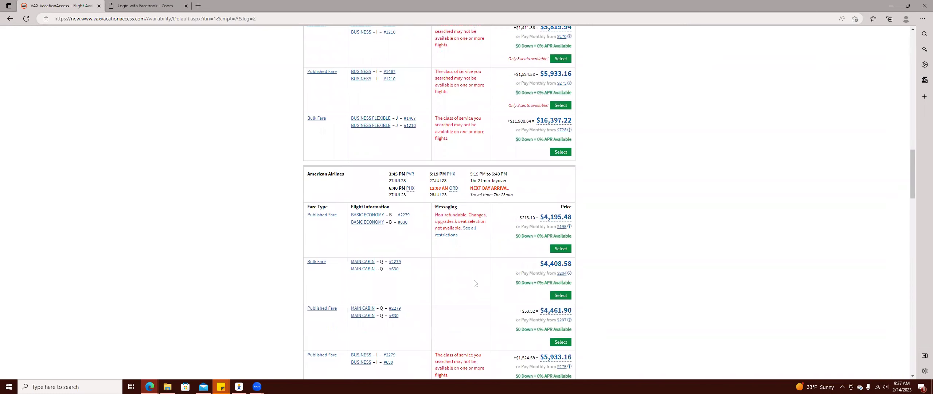
scroll(475, 283, "down", 6)
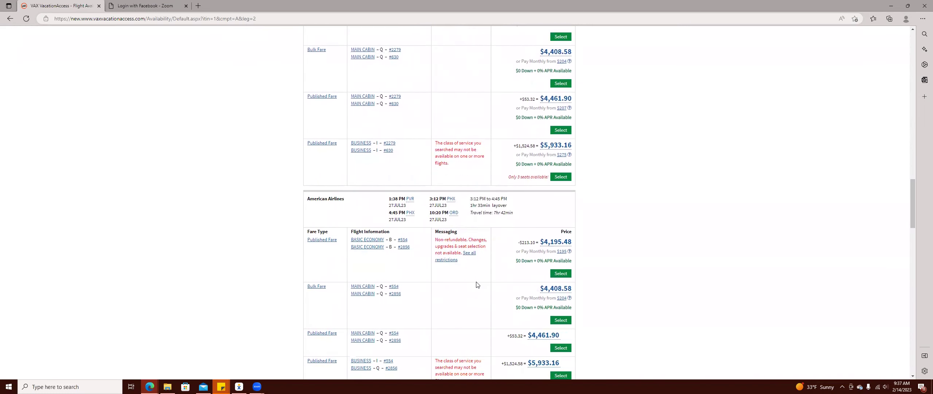
scroll(477, 284, "up", 4)
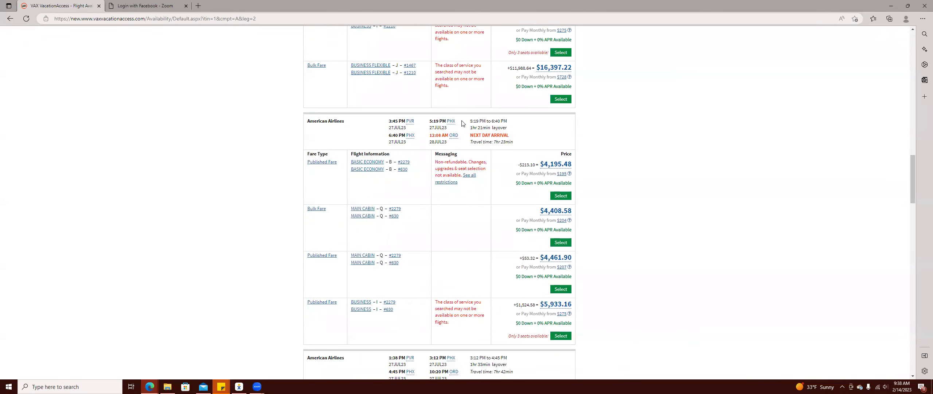
scroll(468, 171, "down", 7)
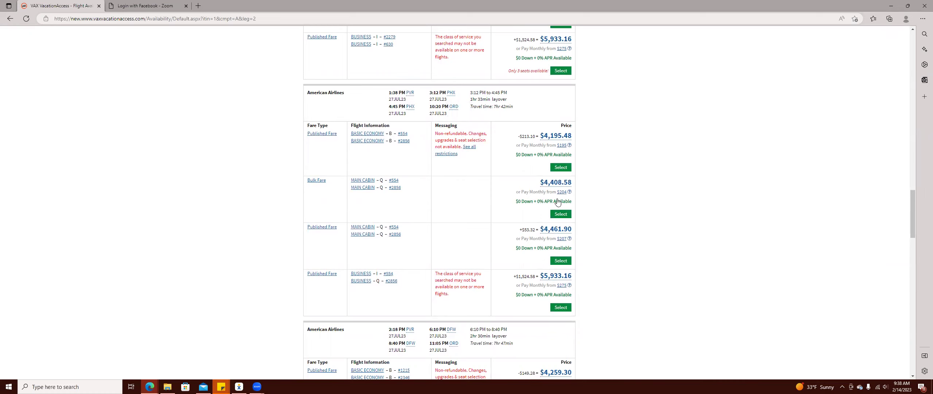
Choose the $4,408.58 Bulk Fare return leaving PVR at 1:38 PM and review the itinerary summary.
left_click(563, 214)
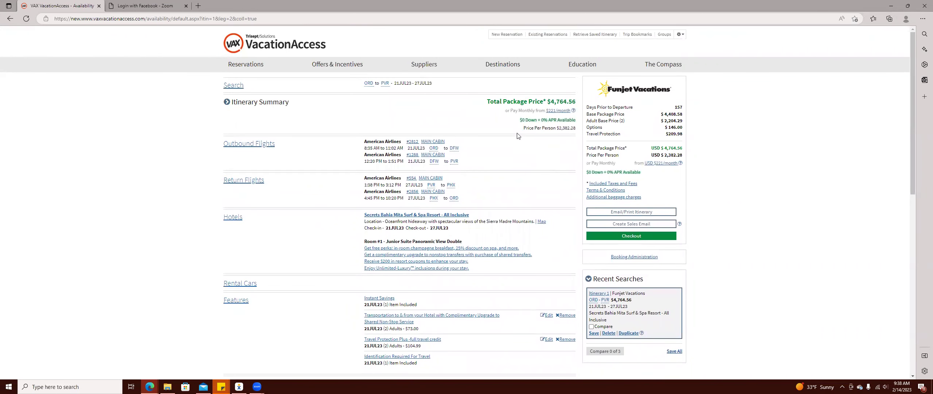
scroll(449, 96, "down", 1)
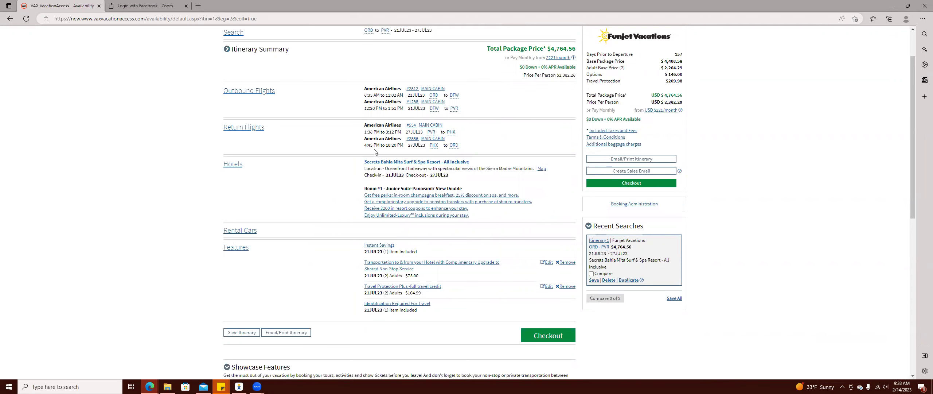
scroll(399, 150, "down", 1)
scroll(398, 149, "down", 2)
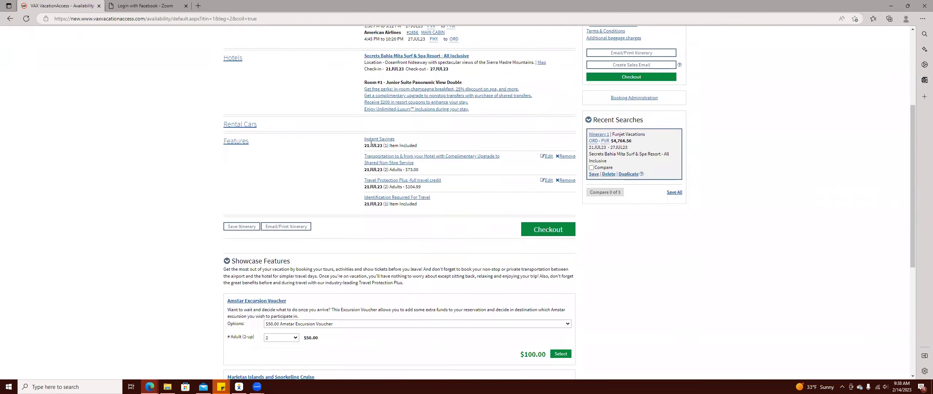
scroll(316, 140, "up", 1)
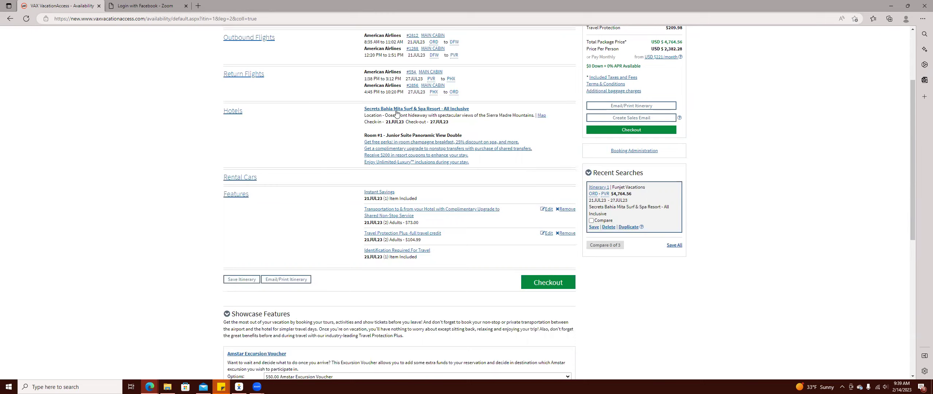
Open the resort's Rooms list and select the Junior Suite Panoramic View King at +$357.76.
left_click(396, 110)
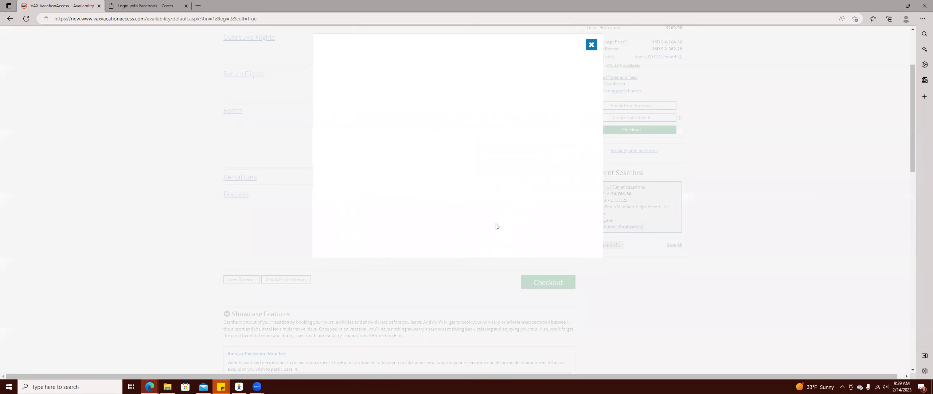
scroll(432, 214, "down", 2)
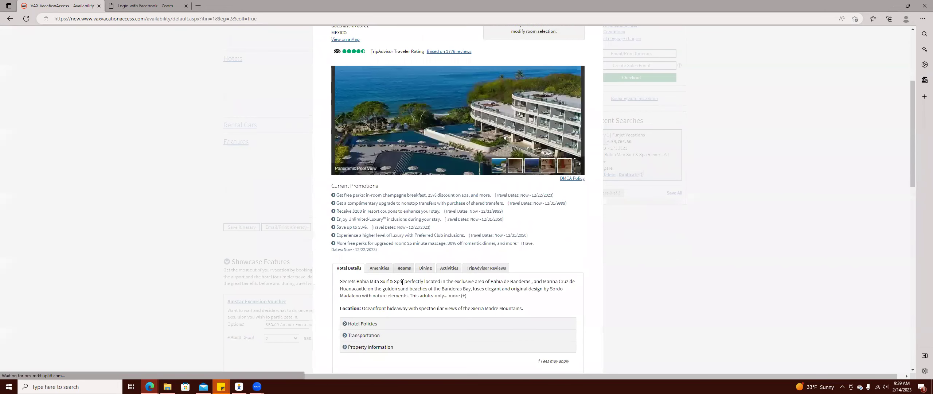
left_click(405, 268)
scroll(501, 274, "down", 3)
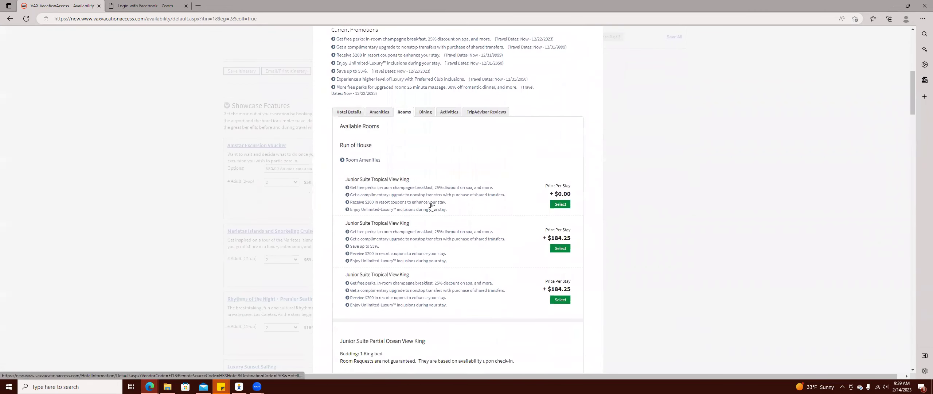
scroll(465, 199, "down", 8)
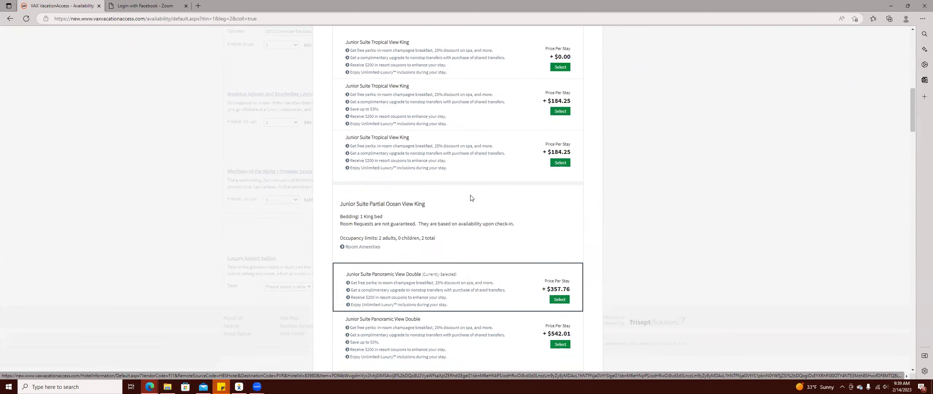
scroll(470, 202, "down", 3)
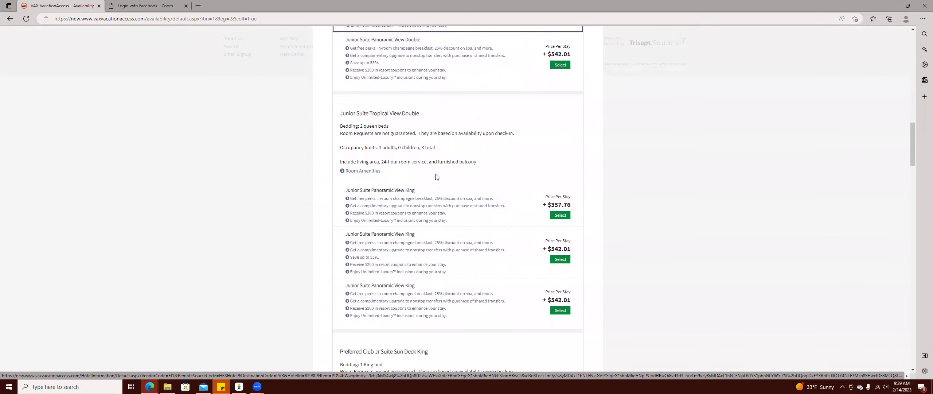
scroll(416, 153, "up", 2)
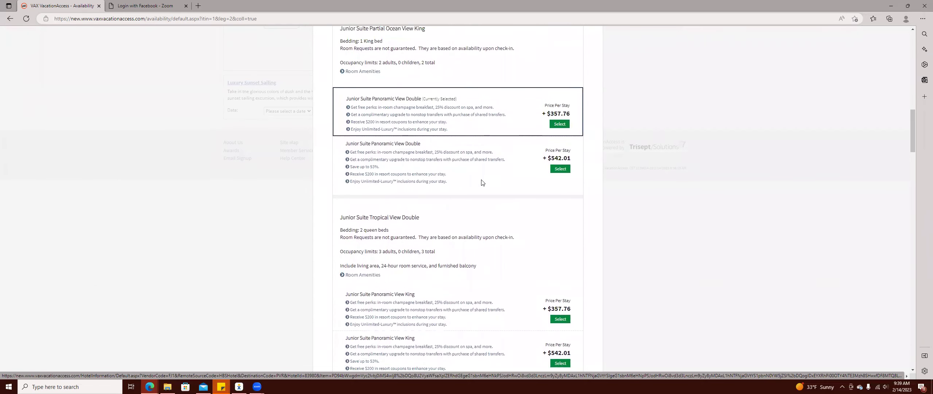
scroll(481, 182, "down", 4)
scroll(469, 193, "down", 3)
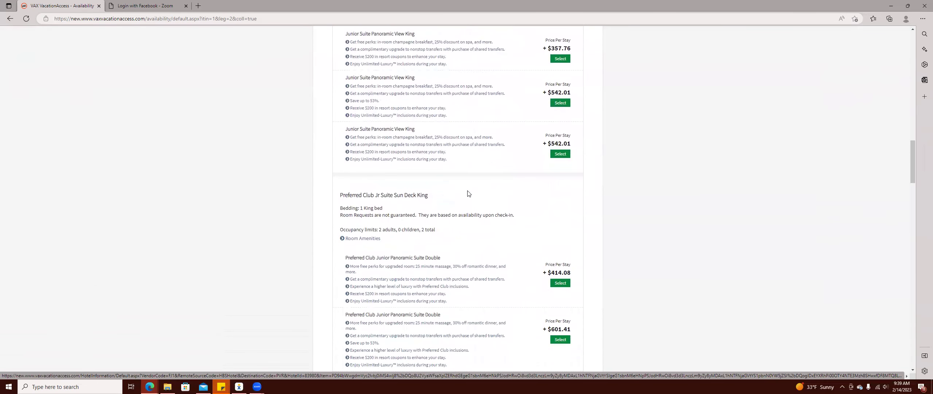
scroll(468, 194, "up", 2)
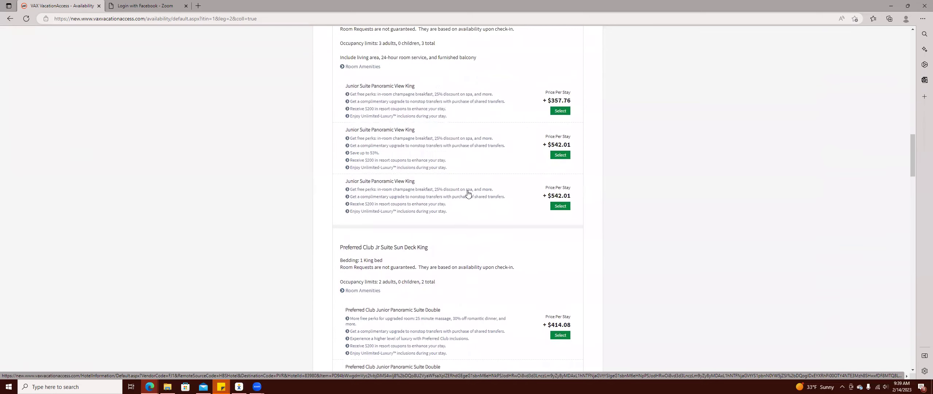
scroll(468, 194, "up", 2)
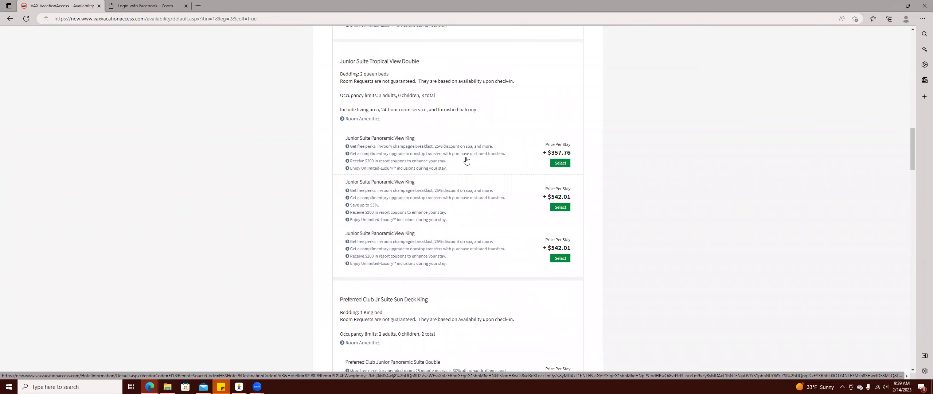
scroll(467, 161, "up", 10)
scroll(476, 170, "down", 7)
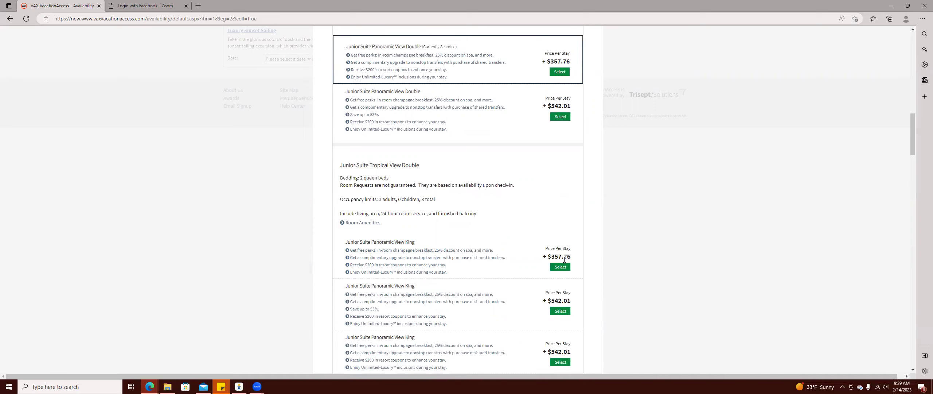
left_click(562, 266)
Bring up Canva, then restore the VAX itinerary window to the left half of the screen.
mouse_move(150, 387)
left_click(168, 366)
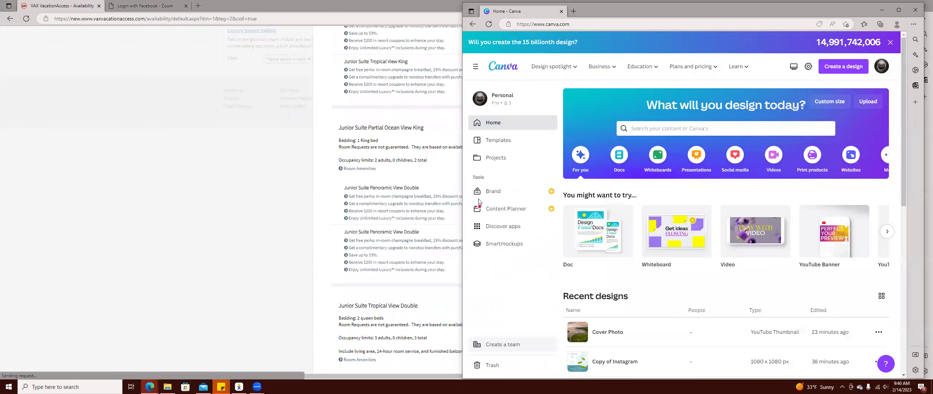
left_click(303, 142)
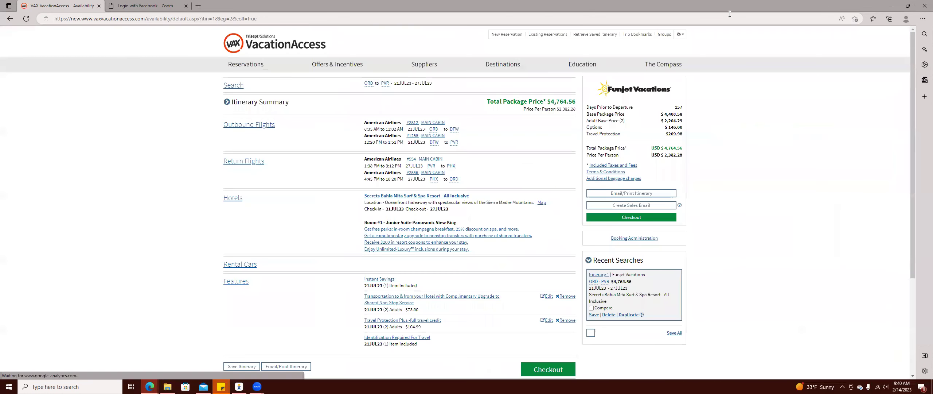
left_click(907, 6)
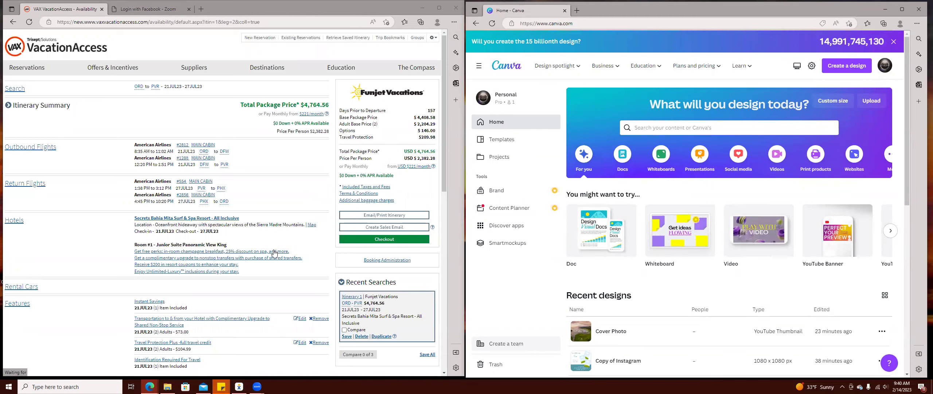
scroll(264, 235, "down", 3)
scroll(237, 208, "up", 2)
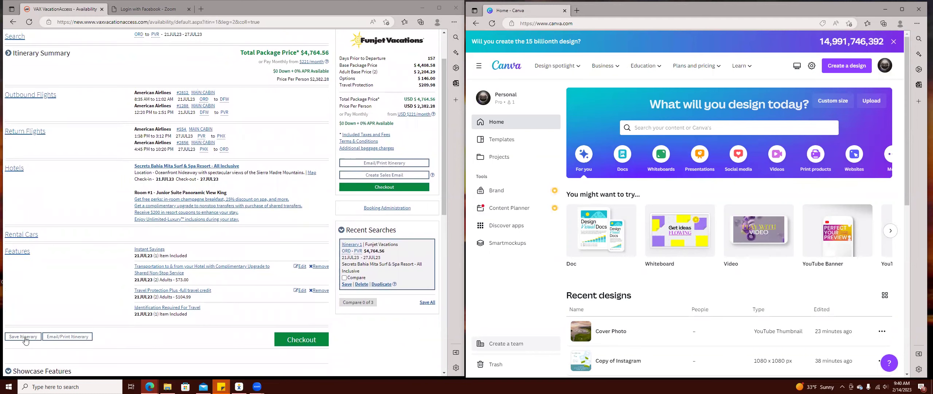
Open the Save Itinerary dialog, begin the name 'Puer', then cancel without saving.
left_click(24, 337)
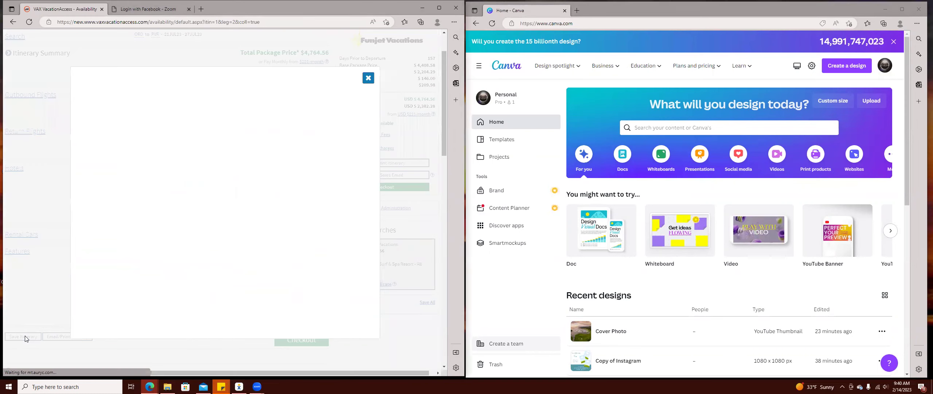
left_click(324, 188)
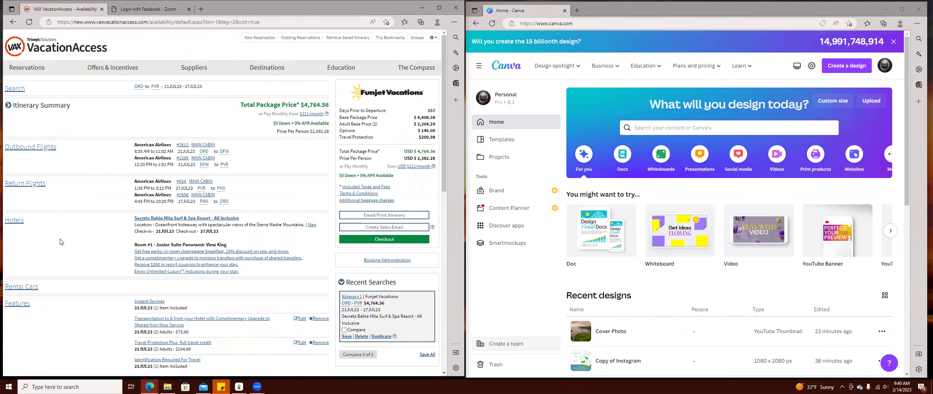
scroll(70, 246, "down", 2)
left_click(29, 285)
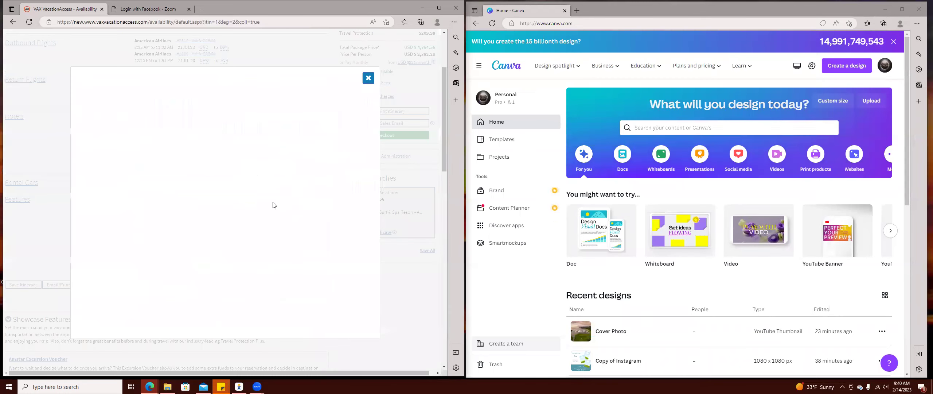
left_click(219, 162)
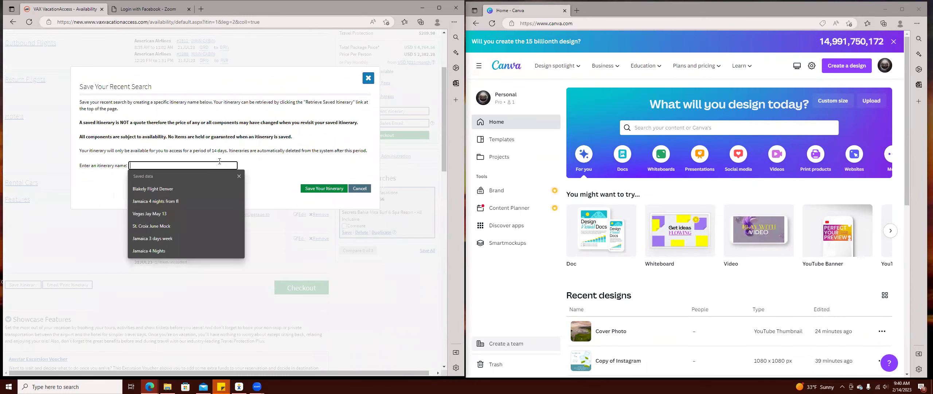
type("Puerto Var")
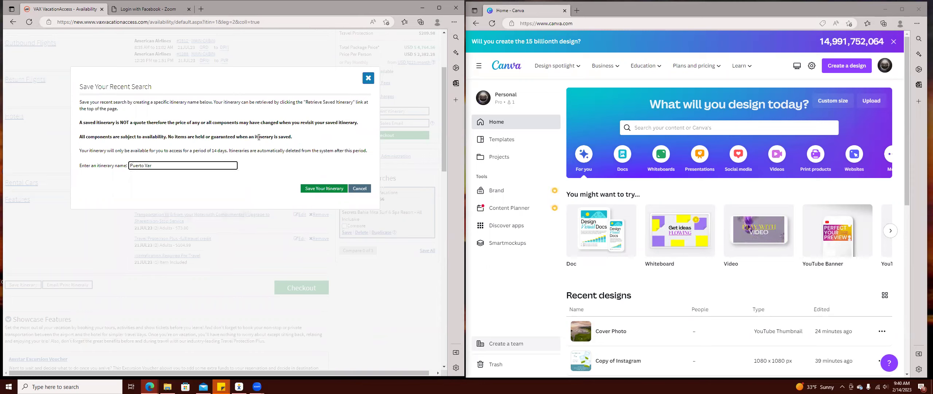
key("BackSpace")
key("BackSpace")
key("BackSpace")
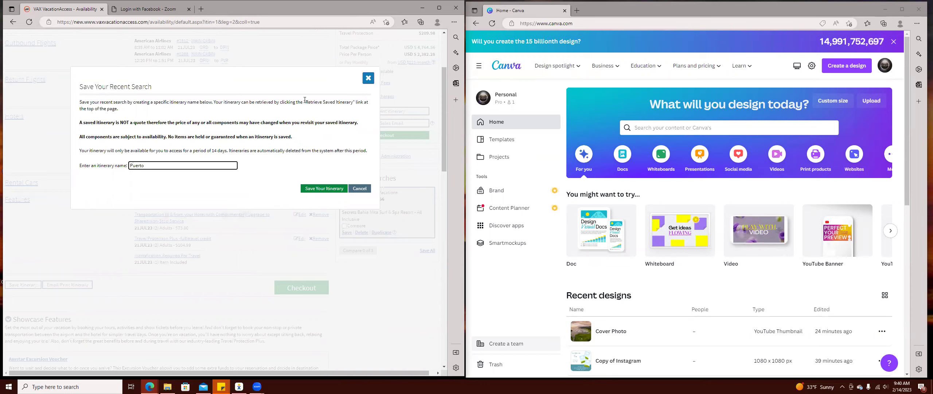
left_click(368, 78)
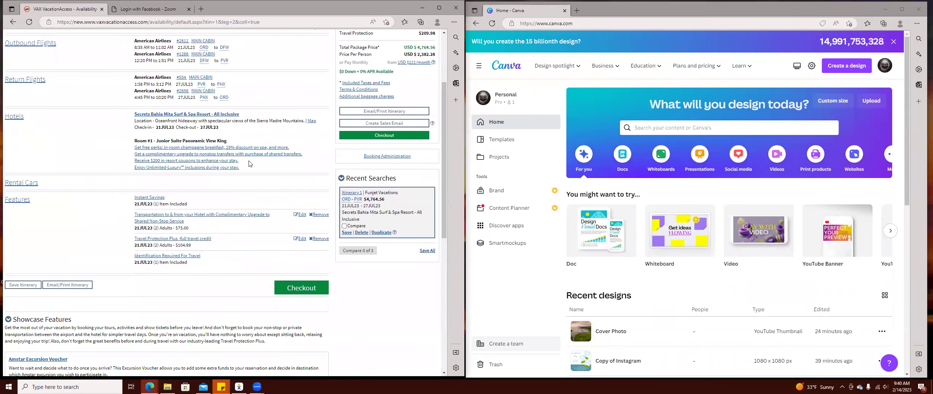
scroll(215, 168, "up", 3)
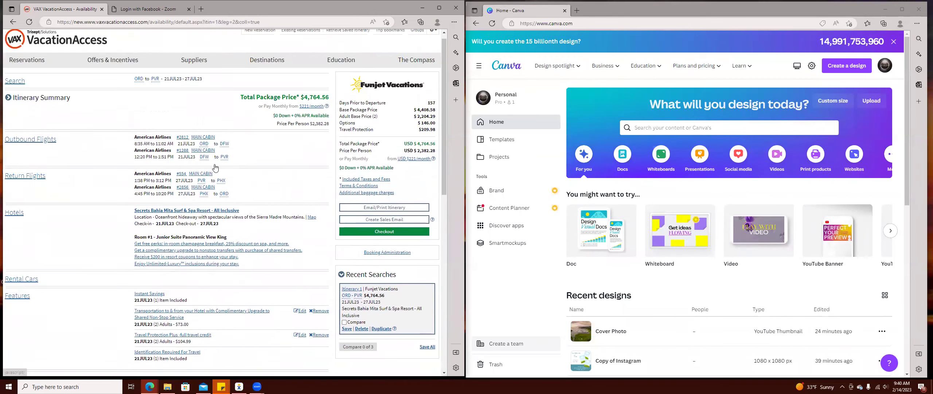
scroll(215, 167, "up", 1)
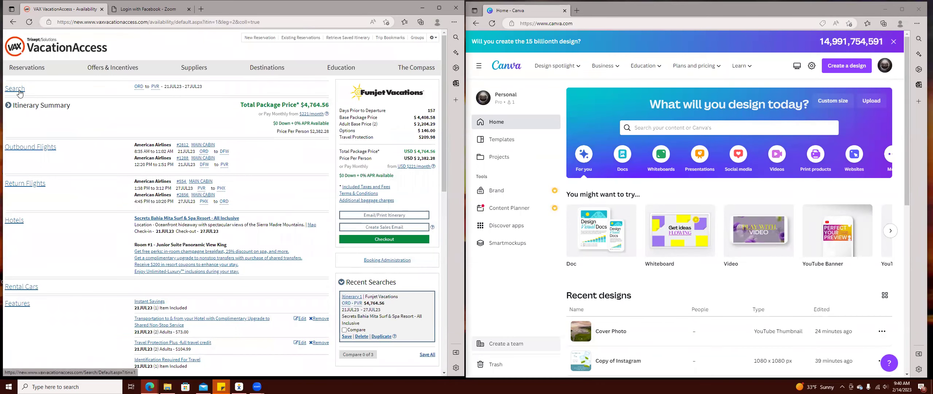
Search Bing for 'puerto vallarta' in a new tab.
scroll(276, 263, "down", 2)
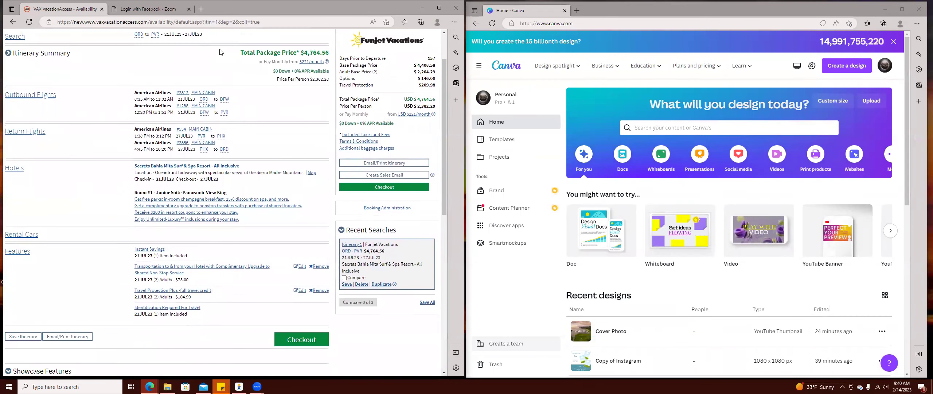
left_click(201, 9)
type("pue")
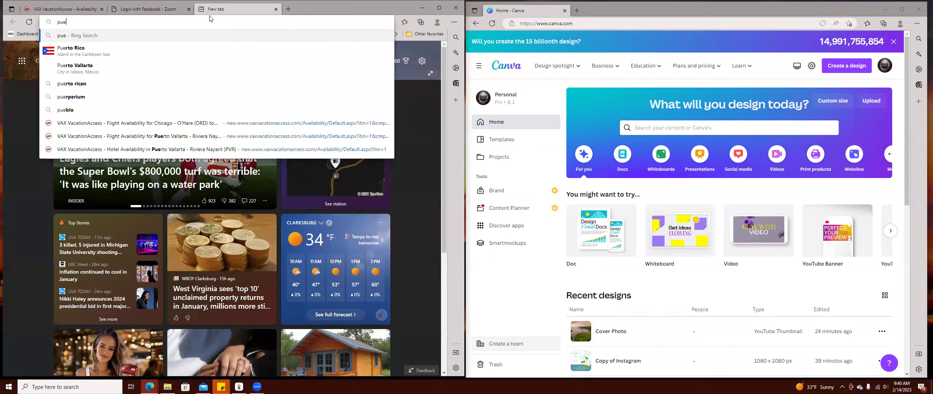
type("rto v")
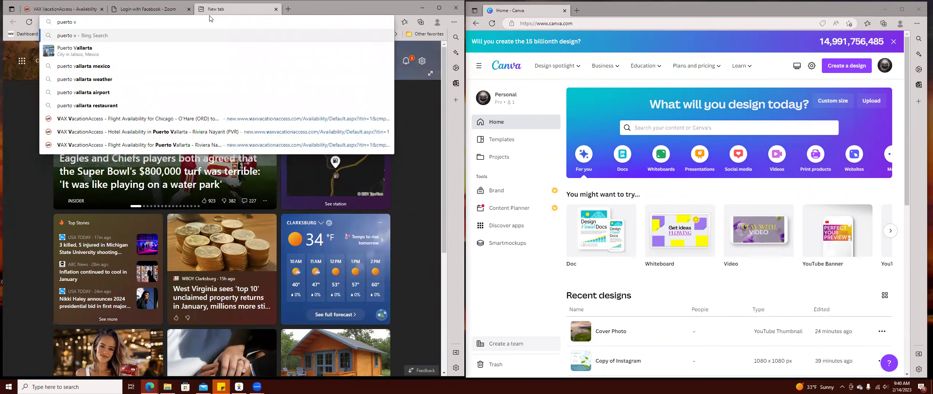
left_click(183, 50)
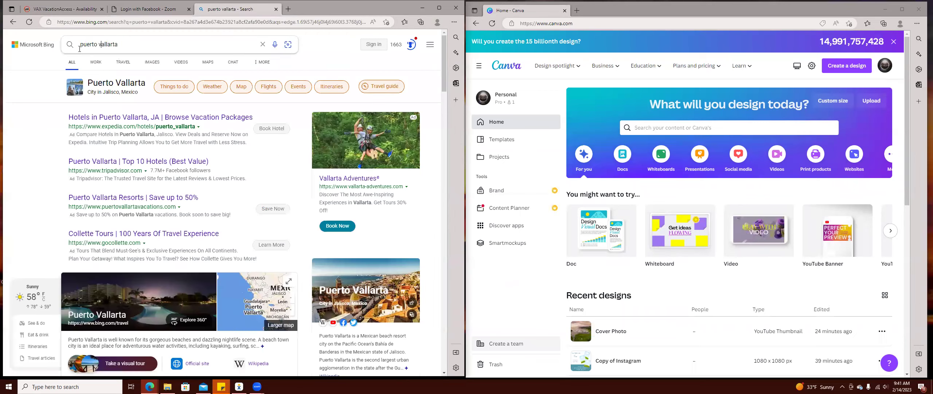
Copy the search words 'puerto vallarta' and close the search tab.
left_click(80, 49)
right_click(83, 47)
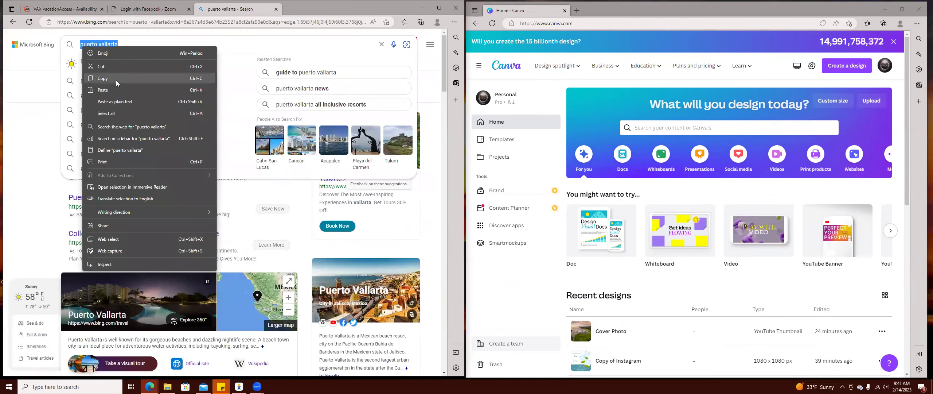
left_click(116, 81)
left_click(275, 9)
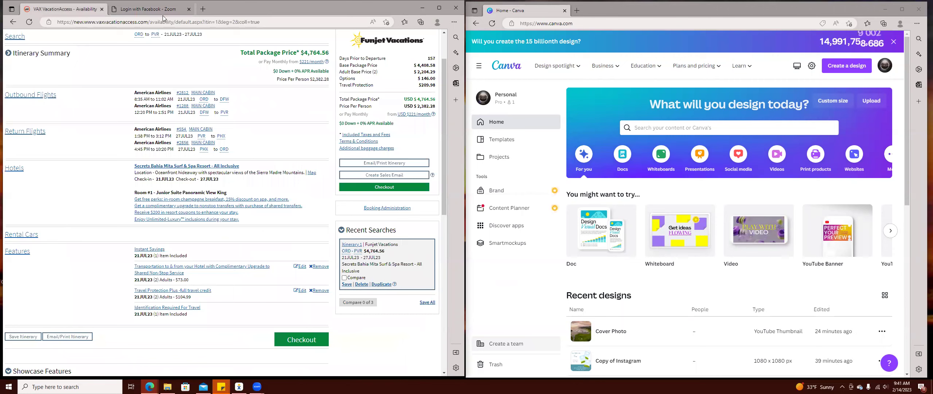
Name the itinerary 'puerto vallarta July Mock', save it, and dismiss the saved confirmation.
left_click(23, 336)
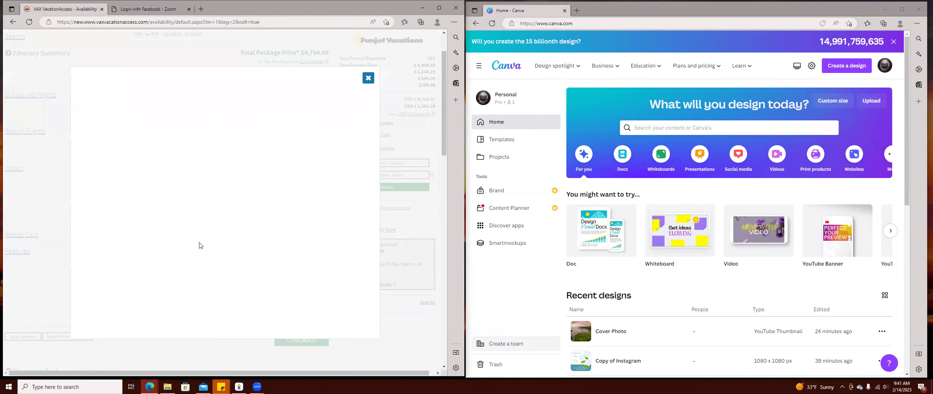
right_click(166, 166)
left_click(201, 234)
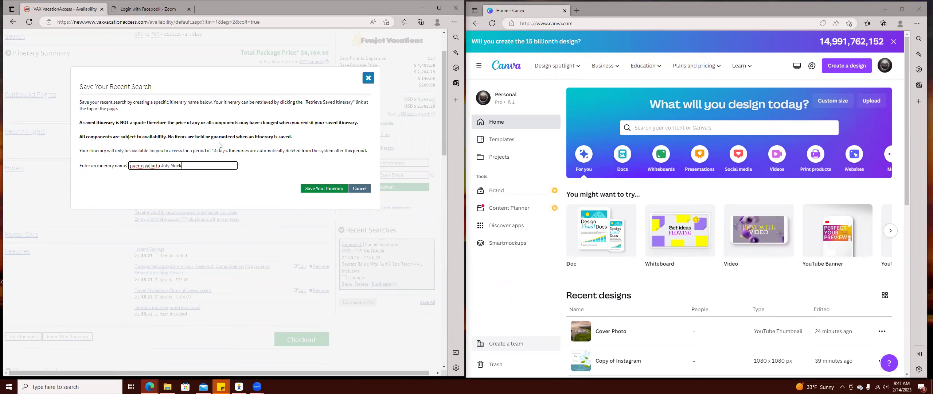
type("July Mock")
left_click(324, 189)
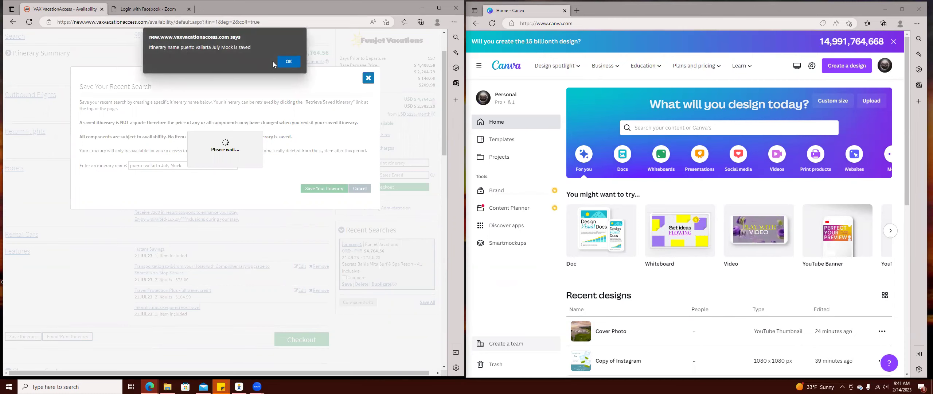
left_click(287, 62)
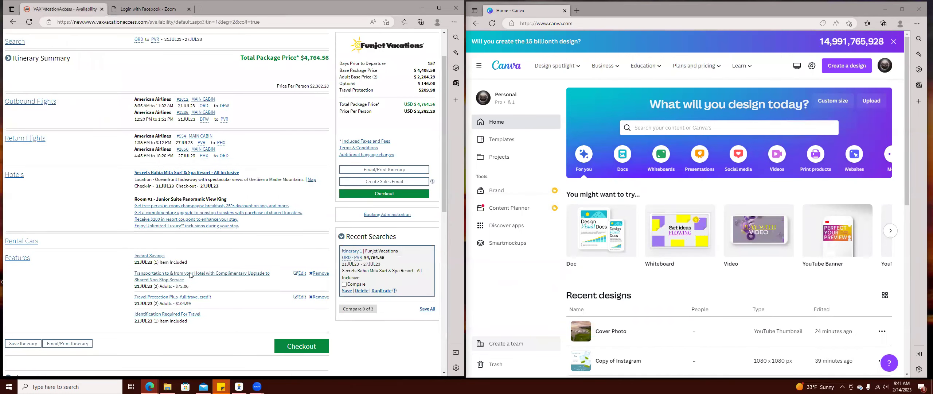
Browse the Showcase Features tours and open the Luxury Sunset Sailing date list.
scroll(190, 275, "down", 4)
scroll(190, 275, "down", 4)
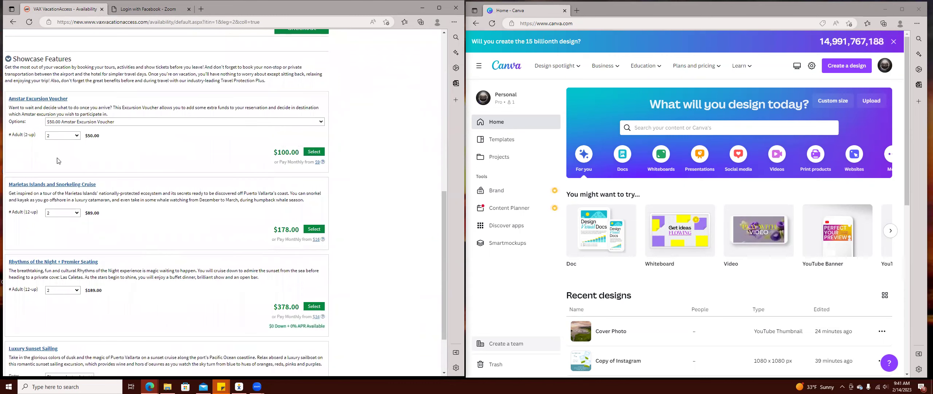
scroll(148, 234, "down", 2)
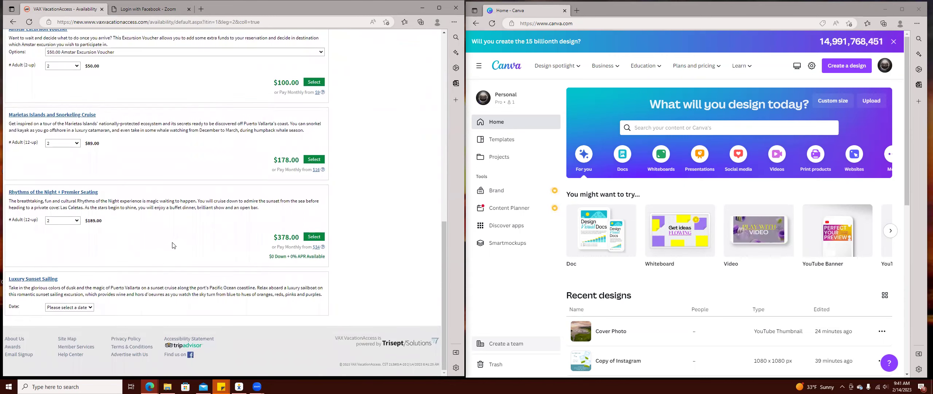
scroll(172, 245, "up", 5)
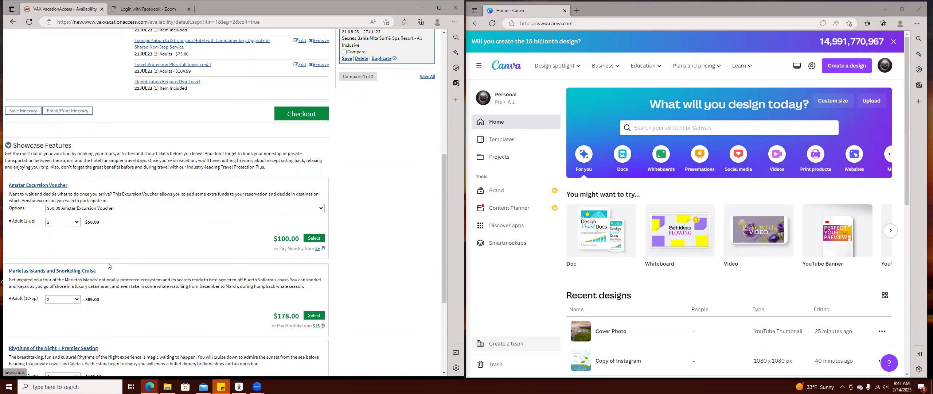
scroll(136, 233, "down", 3)
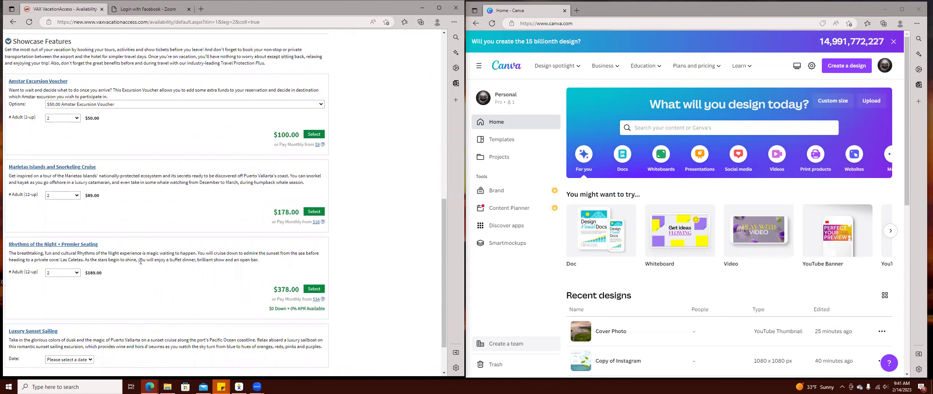
scroll(139, 286, "down", 2)
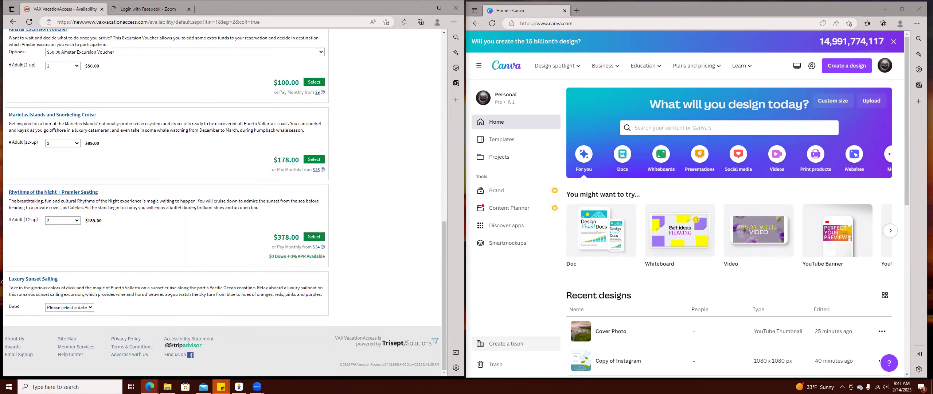
scroll(170, 292, "up", 3)
scroll(51, 322, "down", 3)
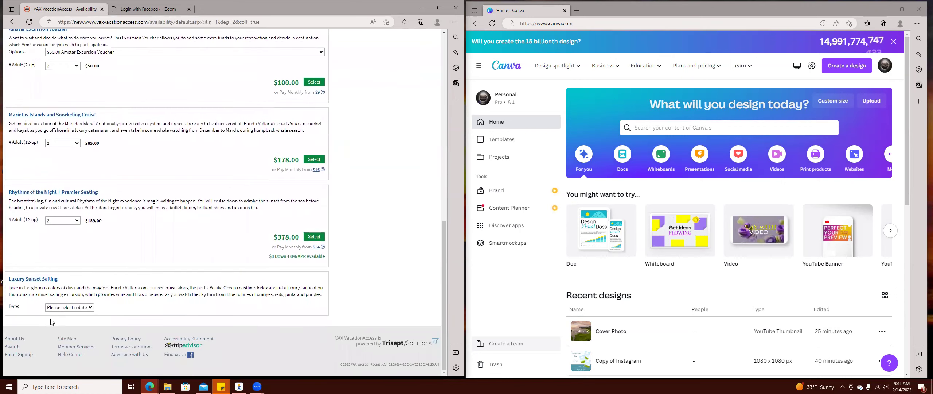
left_click(77, 308)
Add Luxury Sunset Sailing for July 24 with 2 adults at $198.00, bringing the total to $4,962.56.
left_click(83, 329)
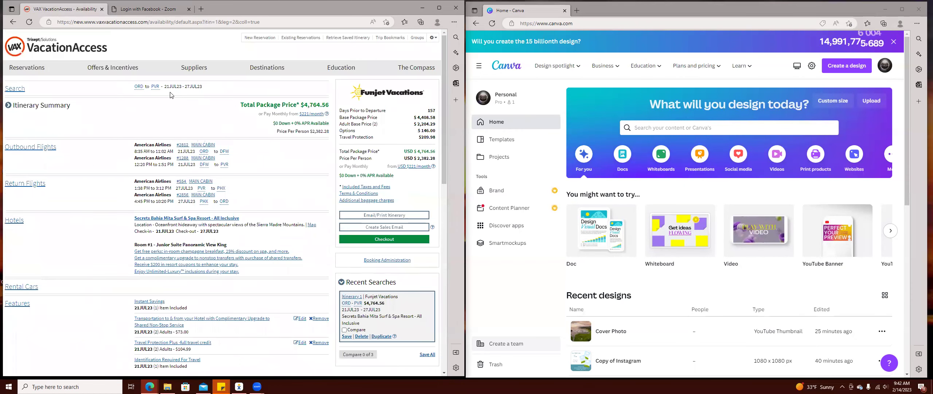
scroll(168, 218, "down", 15)
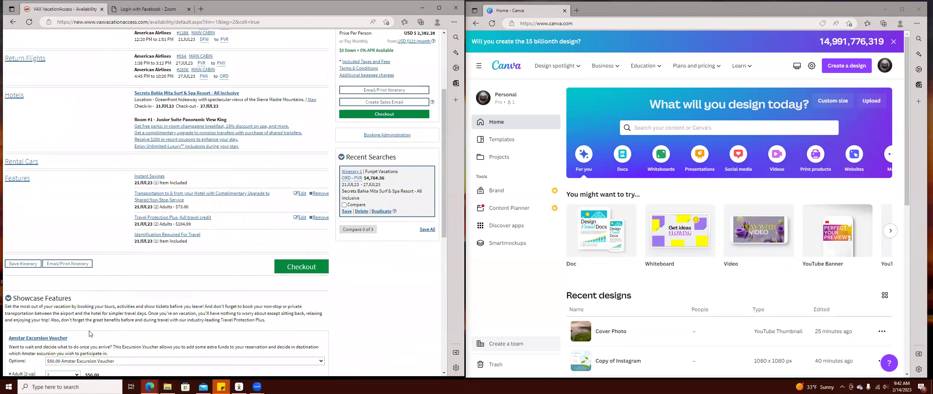
left_click(80, 325)
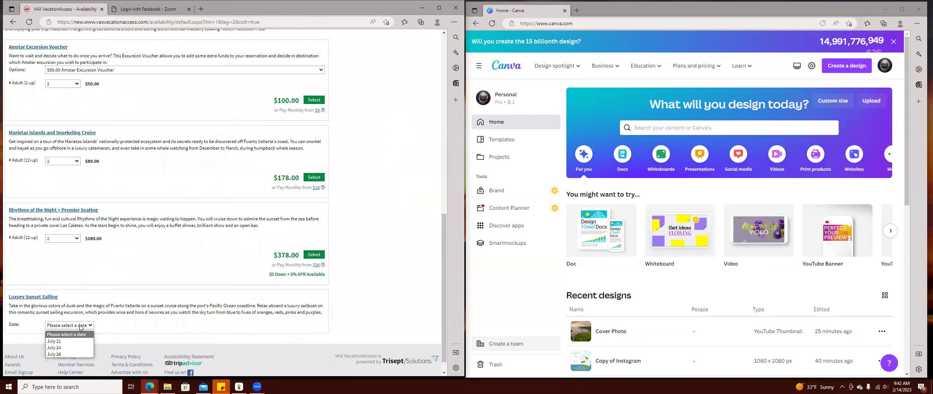
left_click(81, 347)
scroll(112, 303, "down", 2)
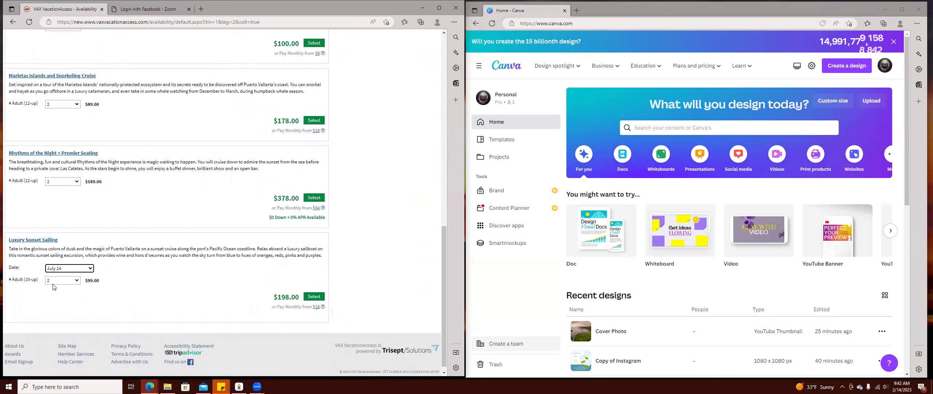
left_click(68, 281)
left_click(68, 282)
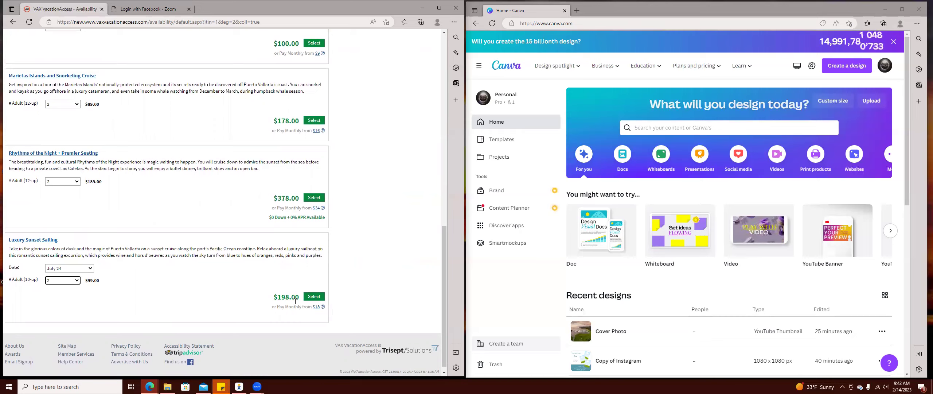
left_click(316, 297)
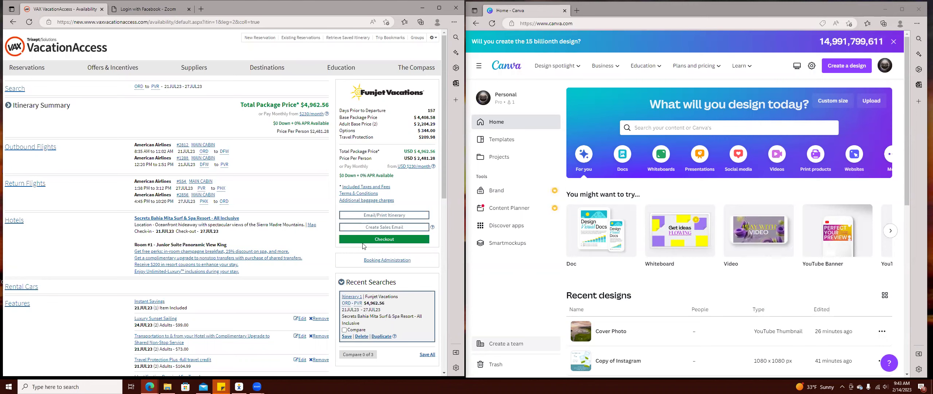
Check out the $4,962.56 Puerto Vallarta package using the Checkout button.
scroll(392, 281, "down", 4)
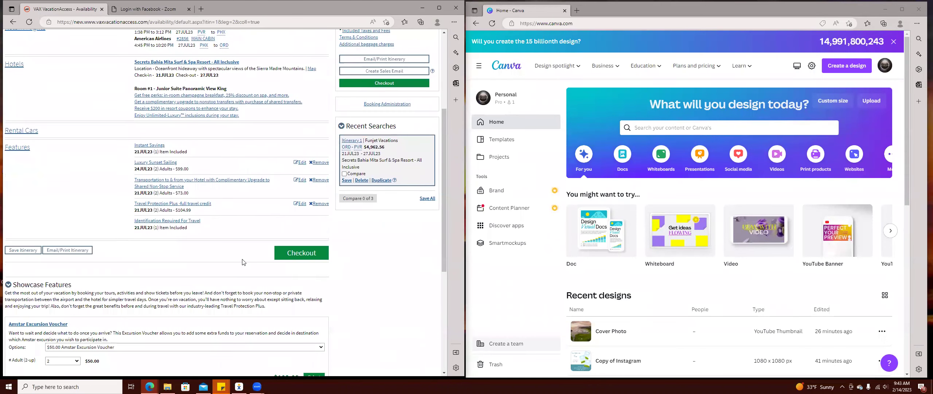
scroll(317, 284, "down", 5)
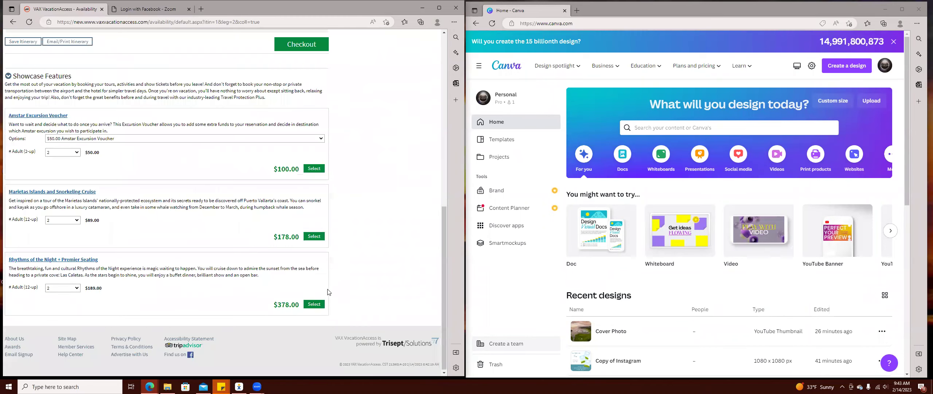
scroll(403, 242, "up", 10)
left_click(402, 240)
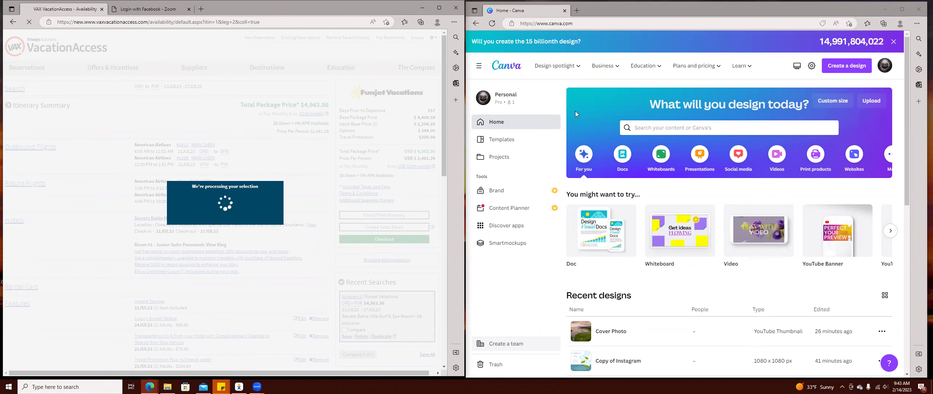
Review the checkout's rooms, travel protection, rental cars and Traveler Information down to payment details.
left_click(659, 126)
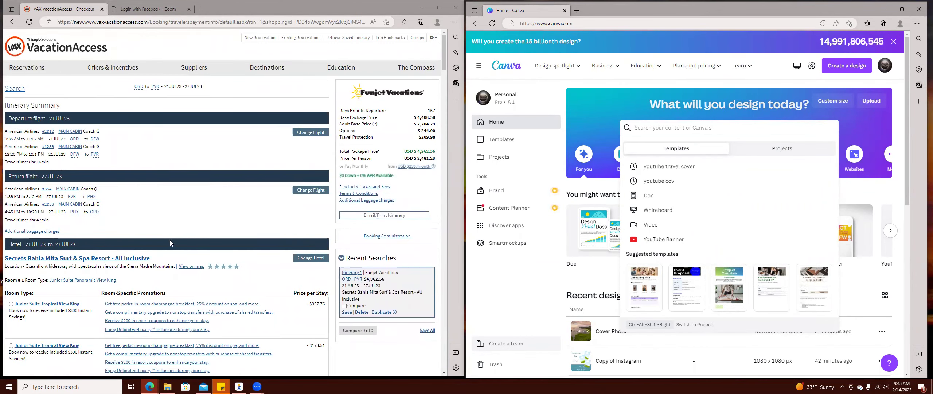
scroll(170, 240, "down", 10)
scroll(38, 129, "up", 2)
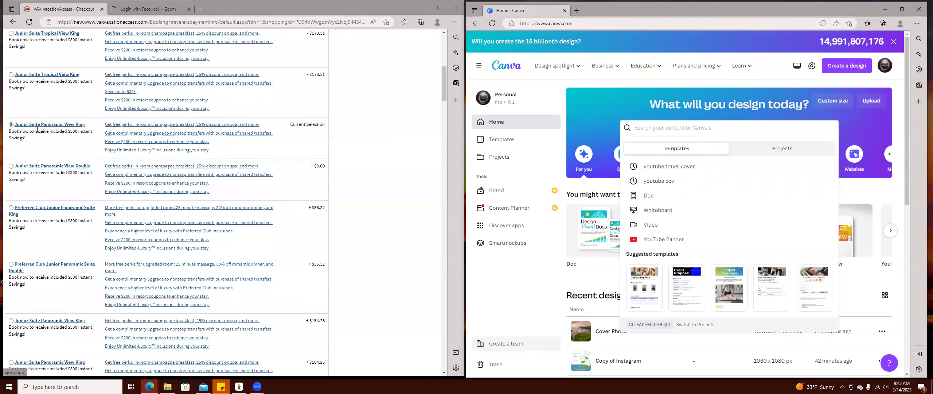
scroll(218, 151, "up", 10)
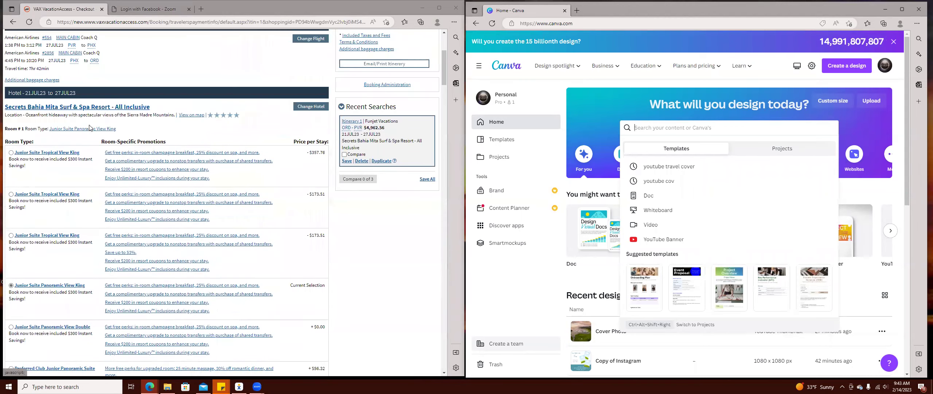
scroll(73, 145, "up", 3)
scroll(211, 223, "down", 15)
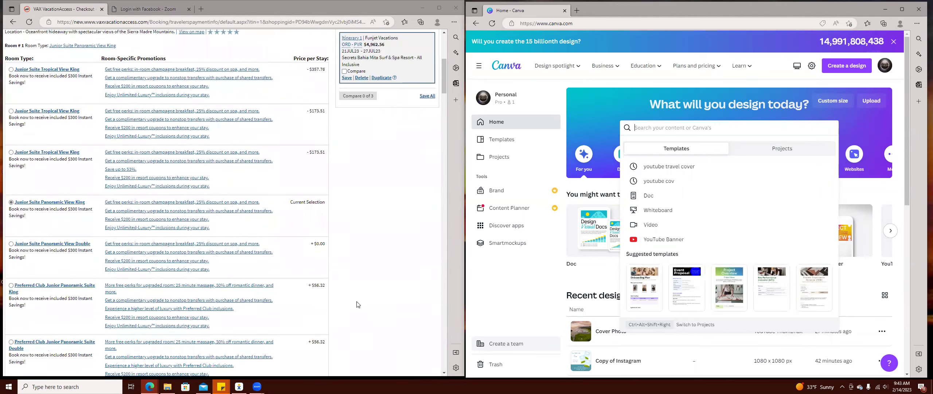
scroll(356, 296, "down", 20)
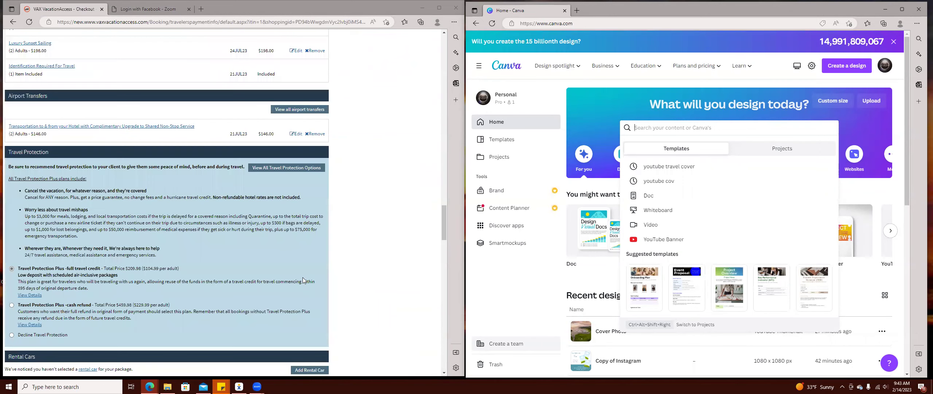
scroll(201, 235, "up", 4)
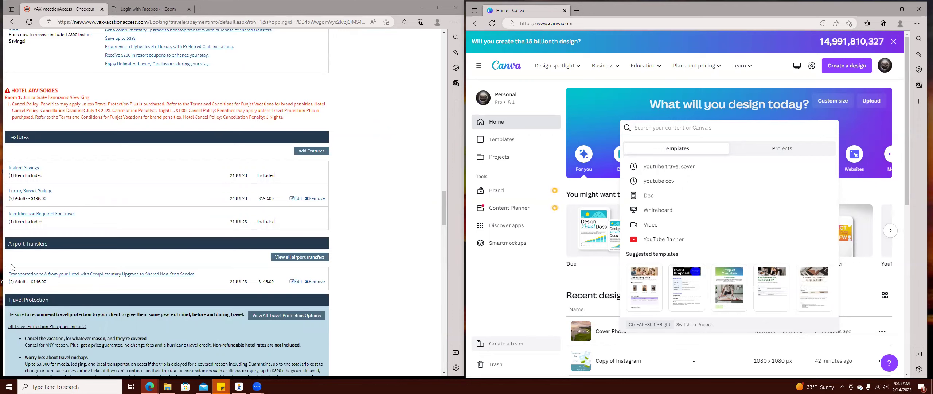
scroll(98, 277, "down", 6)
scroll(46, 332, "down", 5)
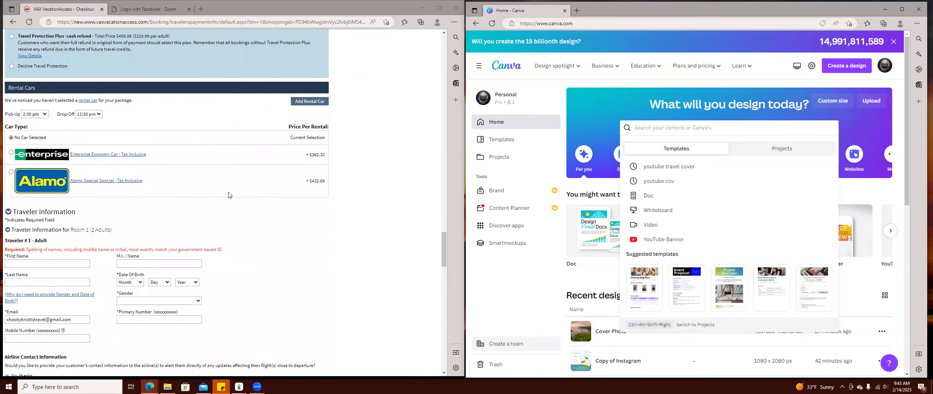
scroll(65, 160, "down", 4)
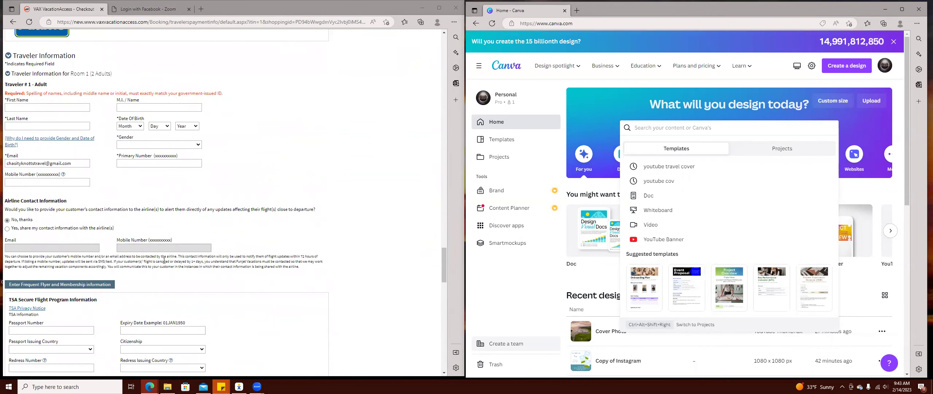
scroll(72, 273, "down", 8)
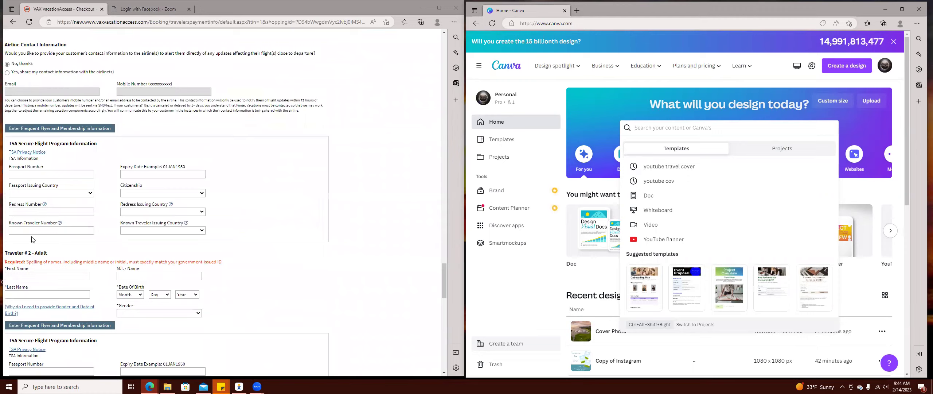
scroll(71, 273, "down", 5)
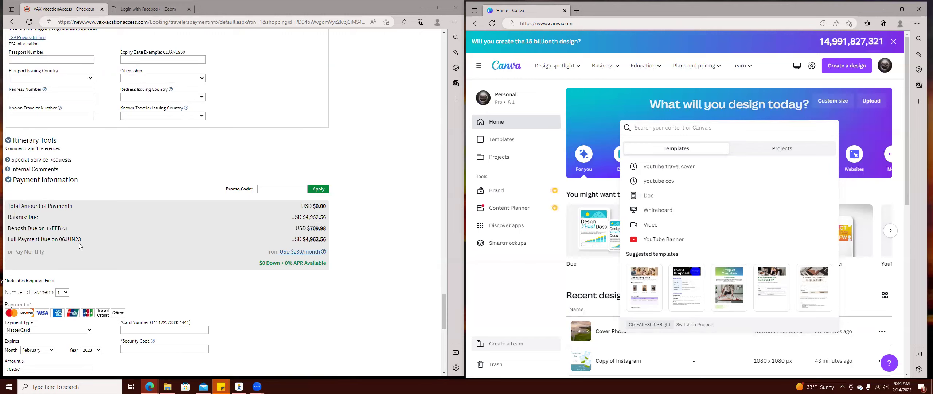
Return to the top of checkout and open the Secrets Bahia Mita Surf & Spa Resort details.
scroll(164, 251, "up", 1)
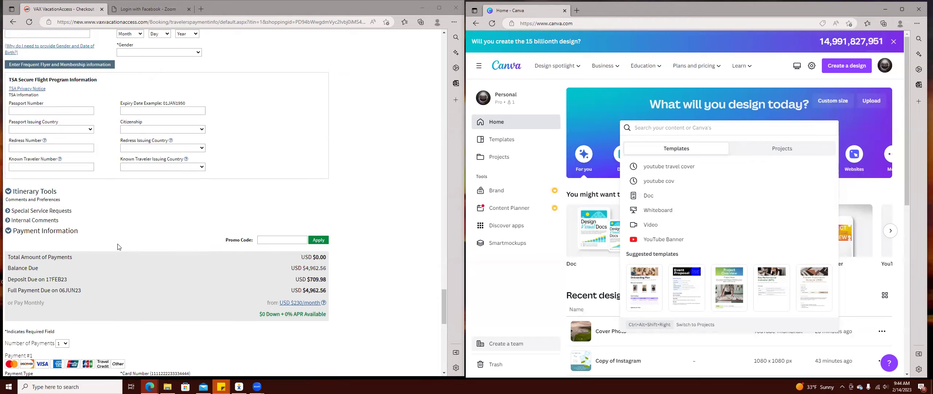
scroll(275, 256, "down", 7)
scroll(276, 256, "down", 3)
scroll(328, 237, "up", 15)
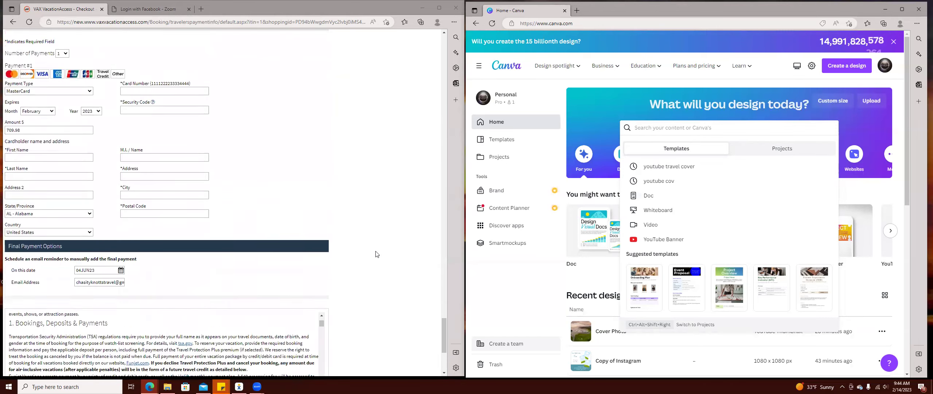
scroll(368, 215, "up", 10)
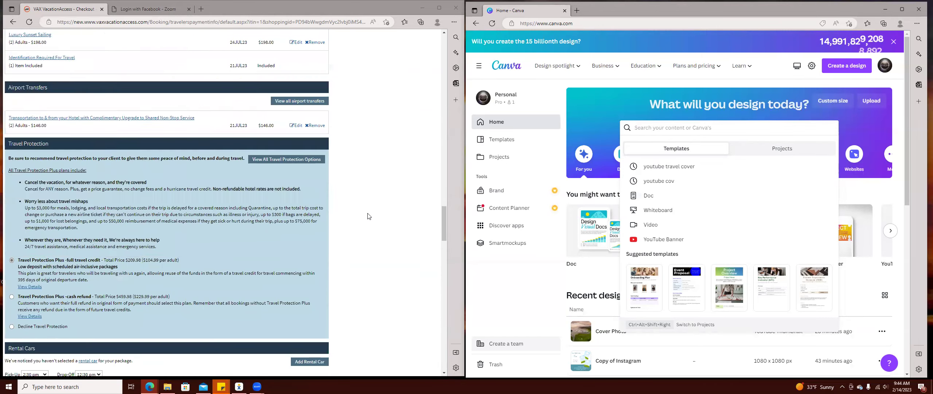
scroll(369, 215, "up", 6)
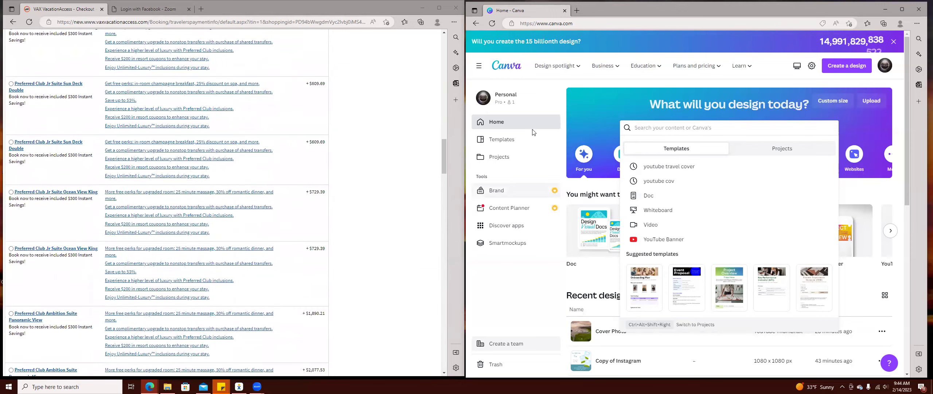
scroll(359, 180, "up", 10)
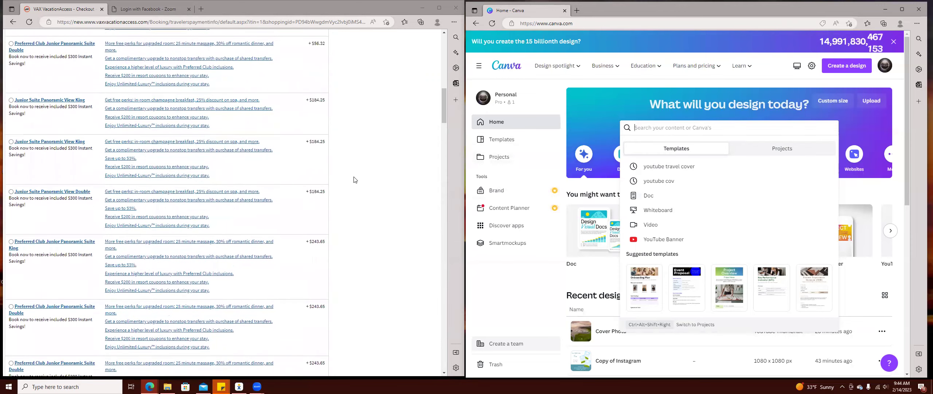
scroll(359, 180, "up", 5)
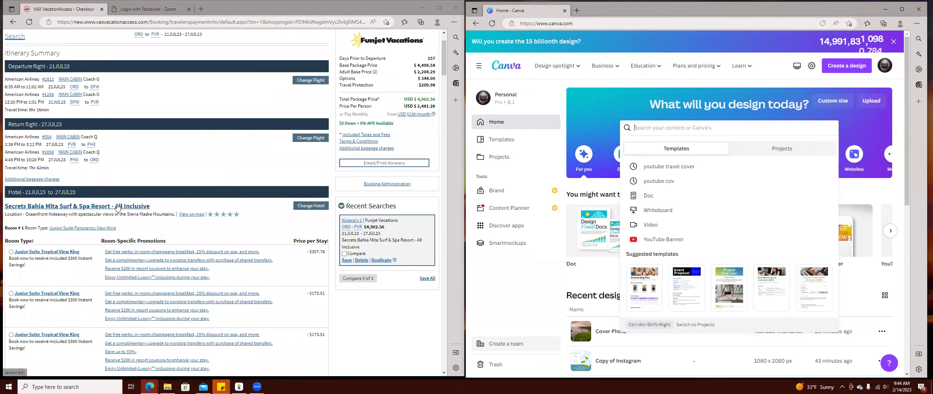
left_click(390, 223)
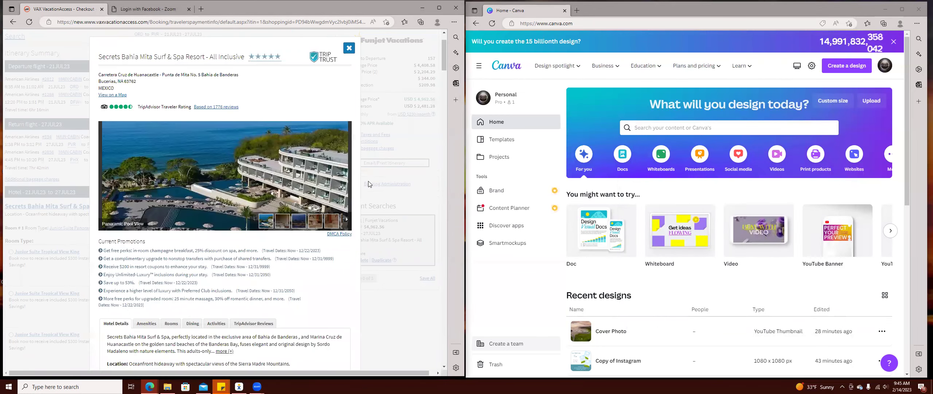
Flip through three resort photos, then close the hotel details popup.
left_click(345, 177)
left_click(345, 177)
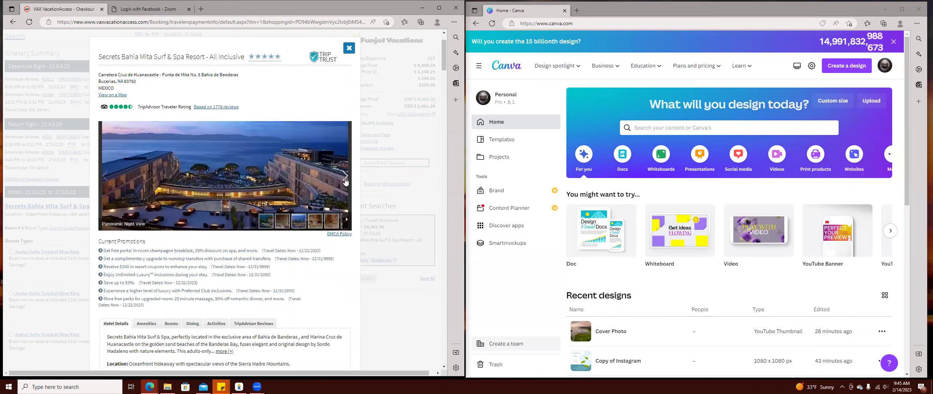
left_click(345, 177)
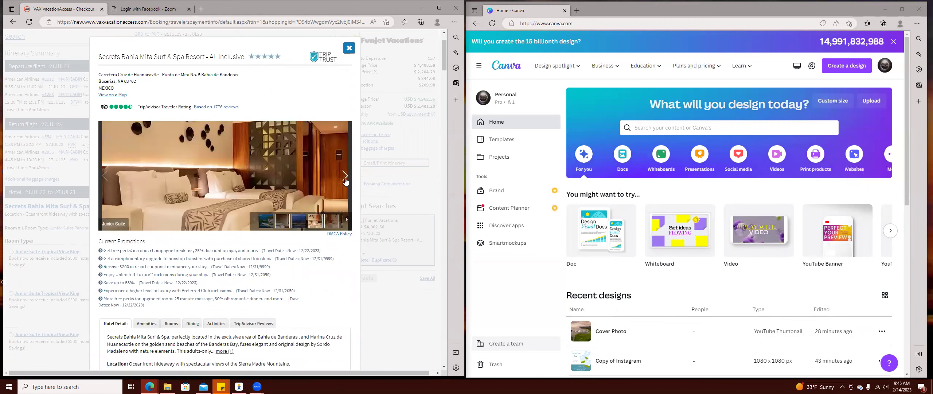
left_click(349, 47)
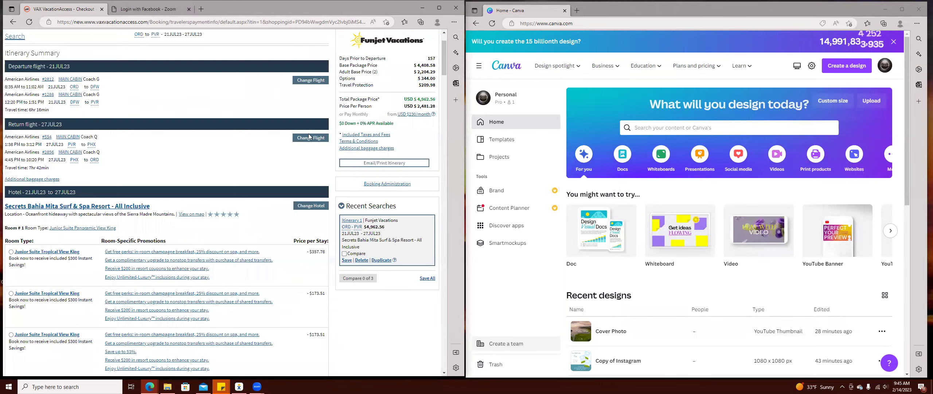
Check the booked room type in the list and reopen the resort's details.
scroll(170, 273, "down", 5)
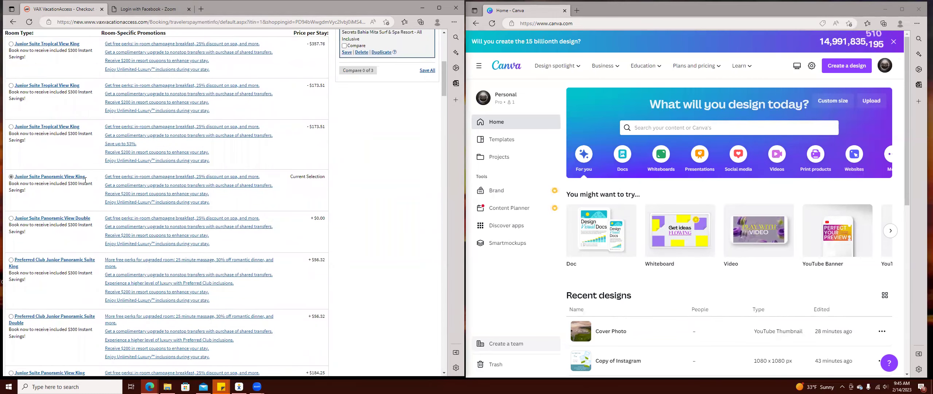
scroll(96, 182, "up", 4)
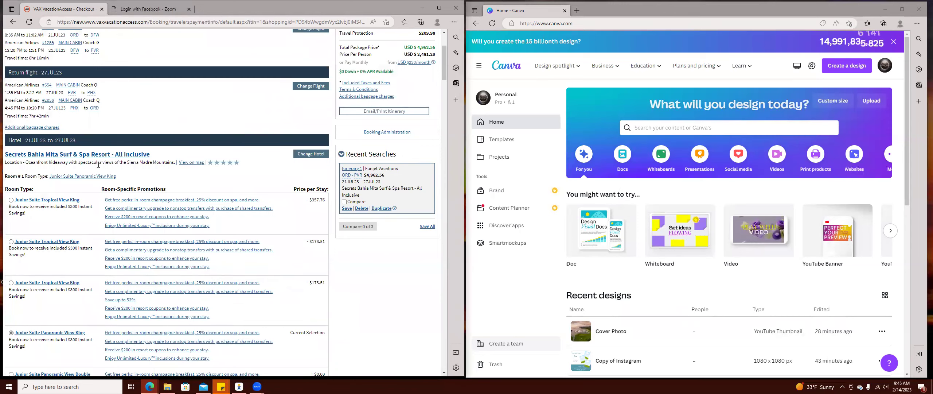
left_click(102, 156)
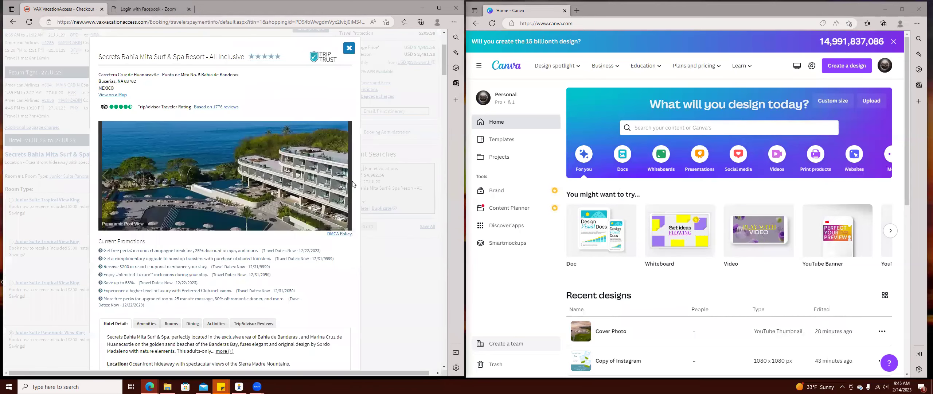
Page through the suite, Interlude Bar and pool photos to the Beach couple photo, stepping back once.
left_click(345, 177)
left_click(344, 177)
left_click(344, 177)
left_click(344, 177)
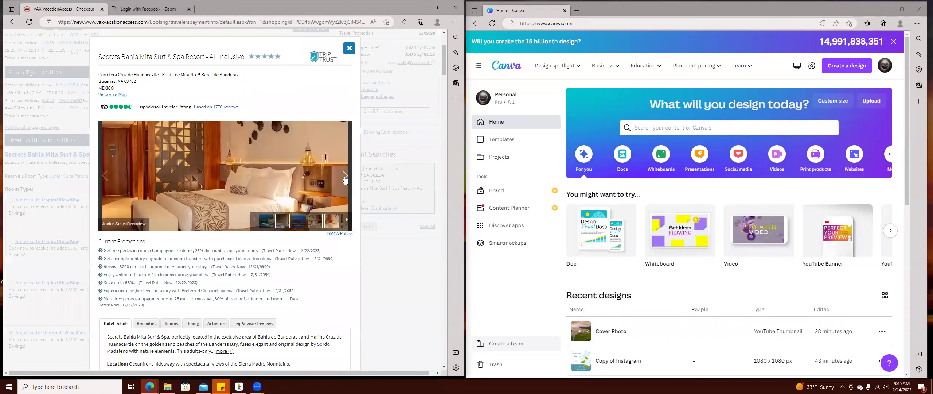
left_click(344, 177)
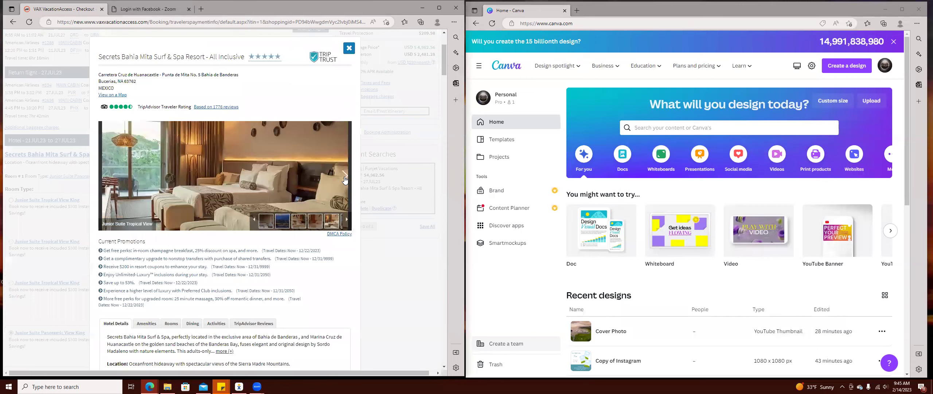
left_click(344, 177)
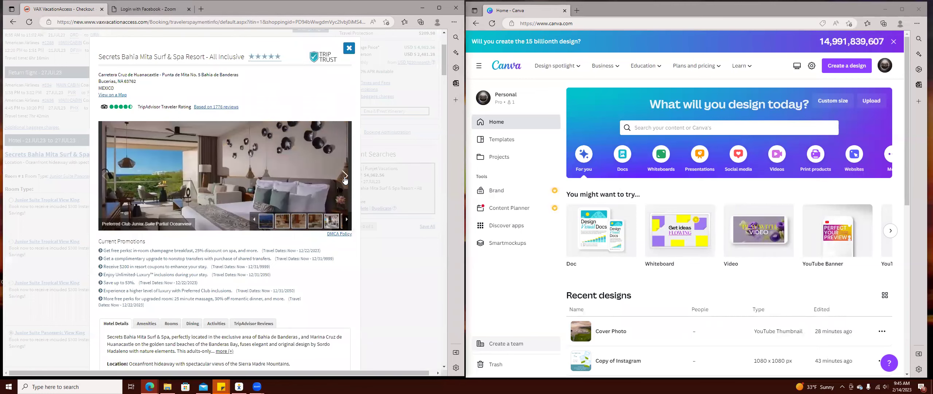
left_click(345, 177)
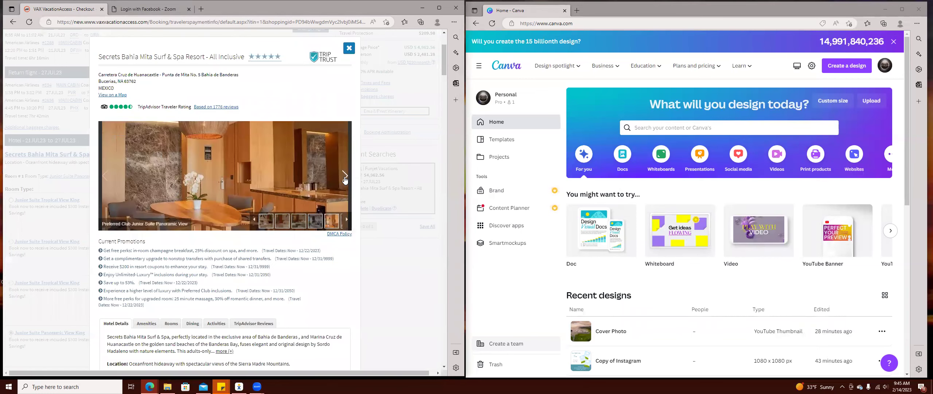
left_click(345, 178)
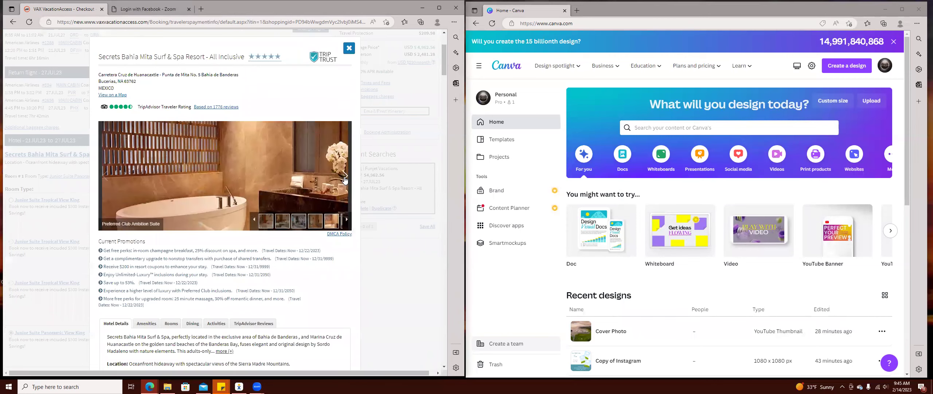
left_click(344, 177)
left_click(344, 178)
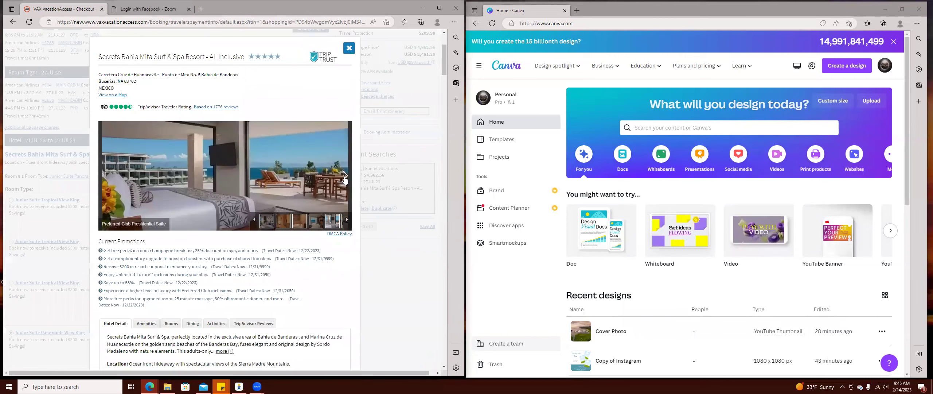
left_click(344, 178)
left_click(345, 179)
left_click(344, 179)
left_click(344, 179)
left_click(344, 178)
left_click(344, 179)
left_click(345, 179)
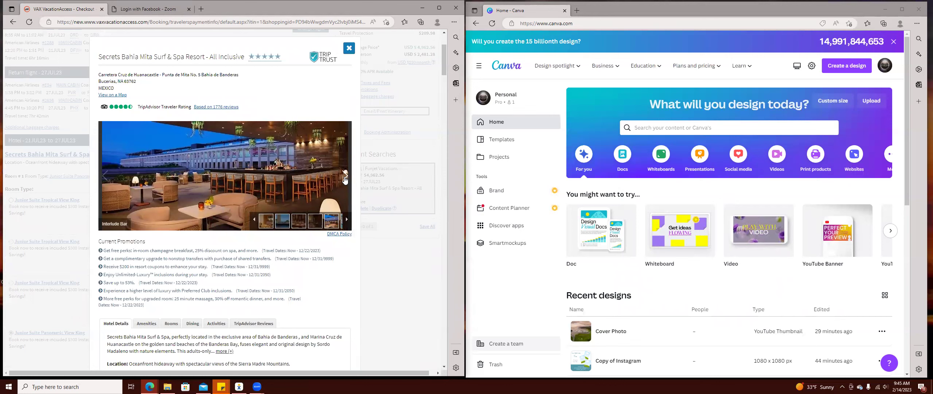
left_click(345, 178)
left_click(344, 178)
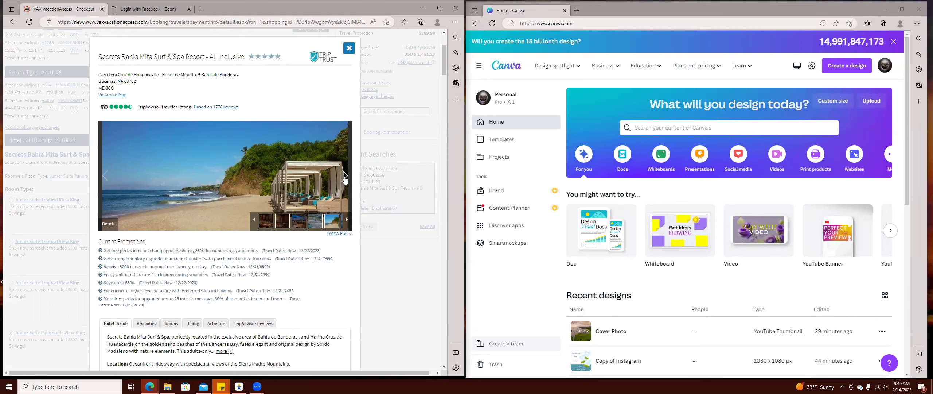
left_click(345, 178)
left_click(345, 179)
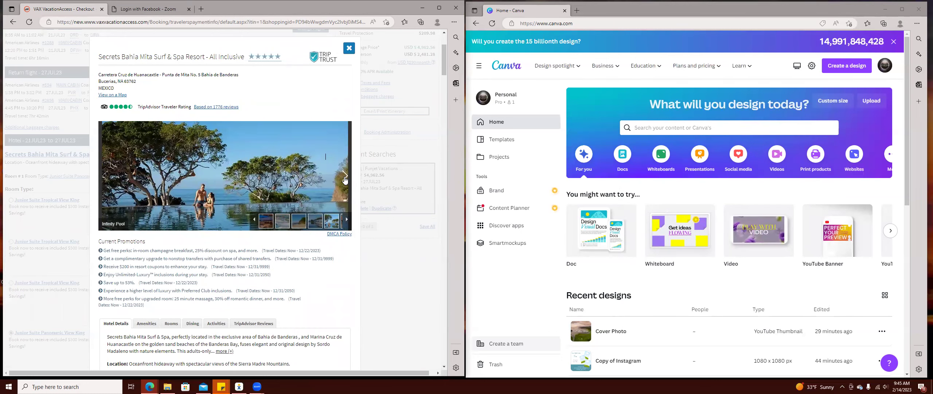
left_click(345, 179)
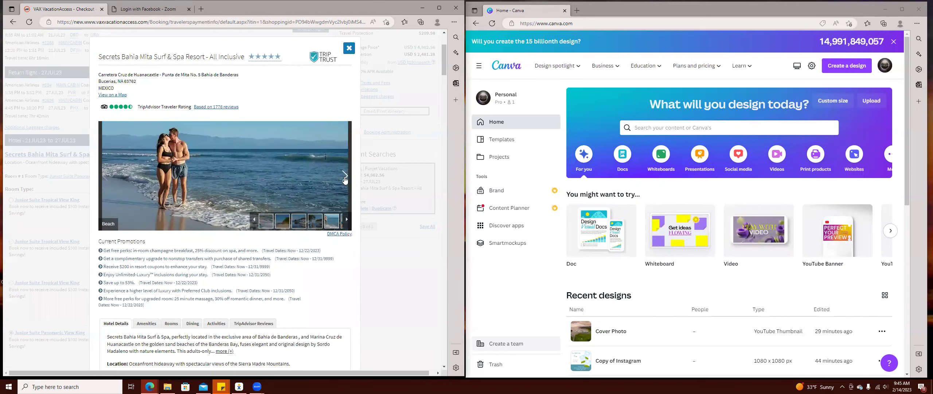
left_click(104, 176)
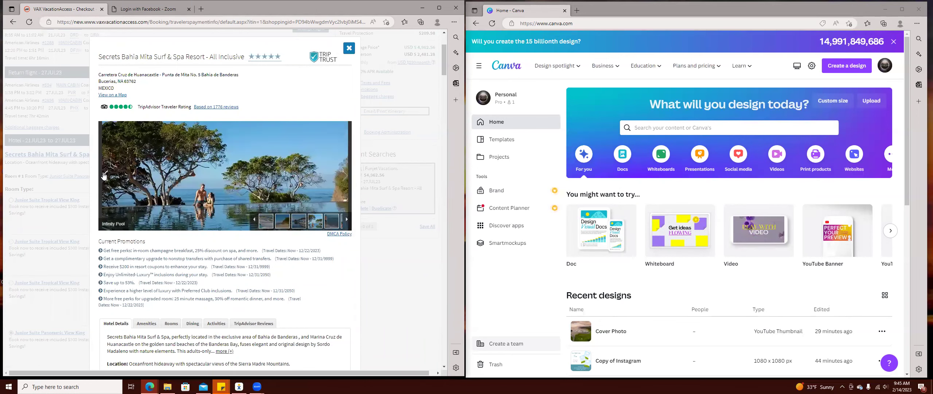
Save the beach couple photo to disk as 'couple pv'.
right_click(209, 184)
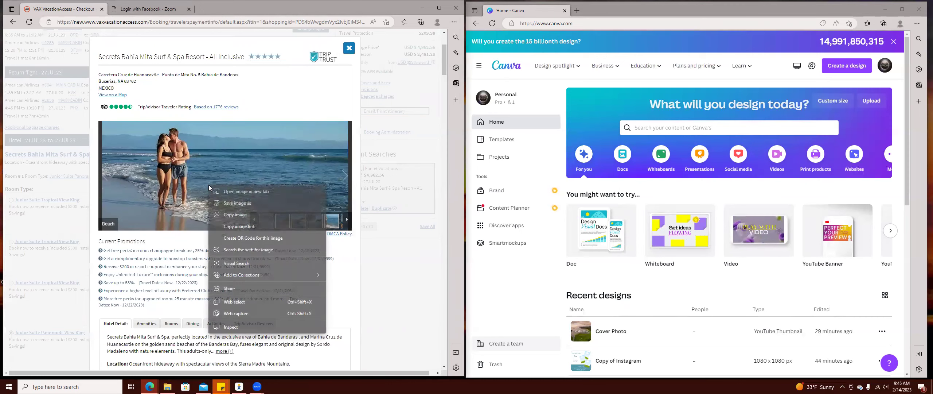
left_click(264, 202)
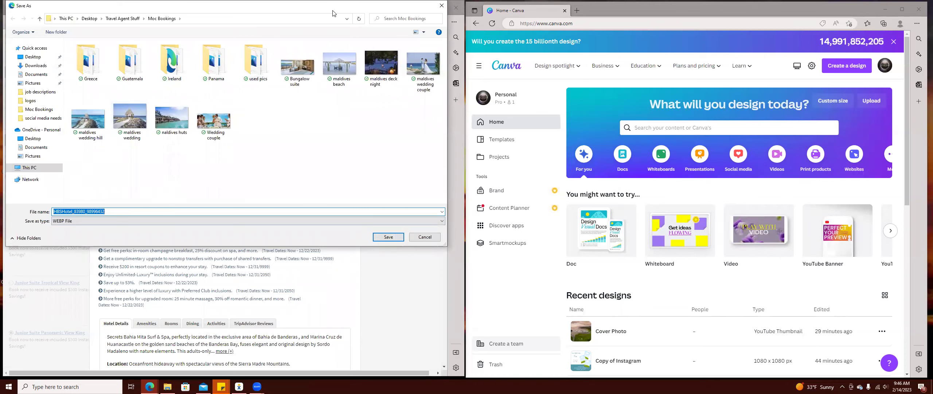
left_click_drag(339, 6, 633, 27)
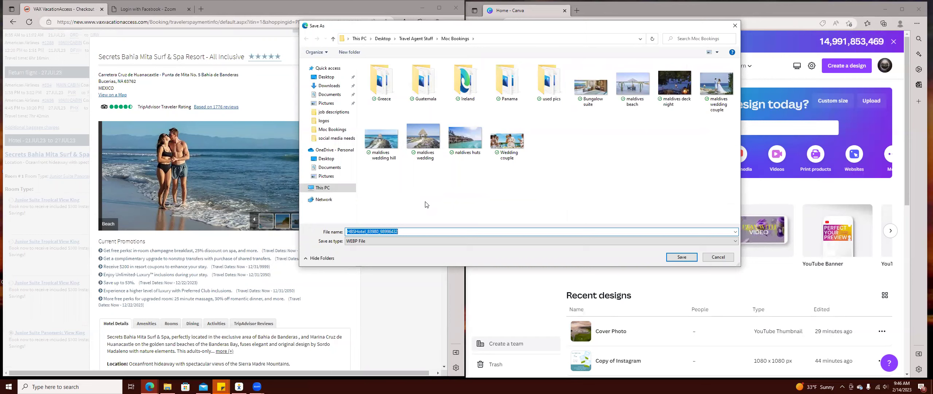
type("coupole")
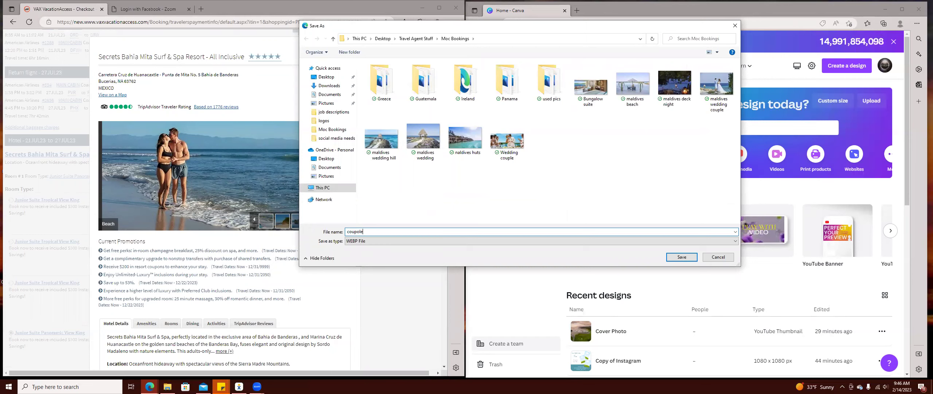
key("BackSpace")
key("BackSpace")
key("BackSpace")
type("le p")
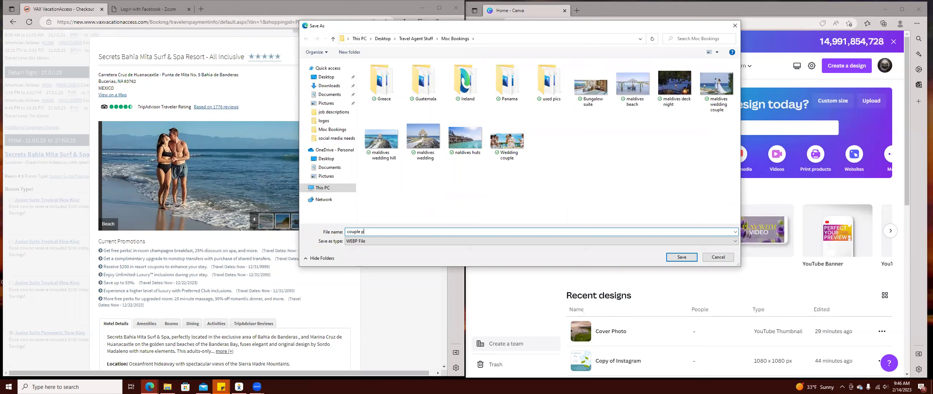
type("v")
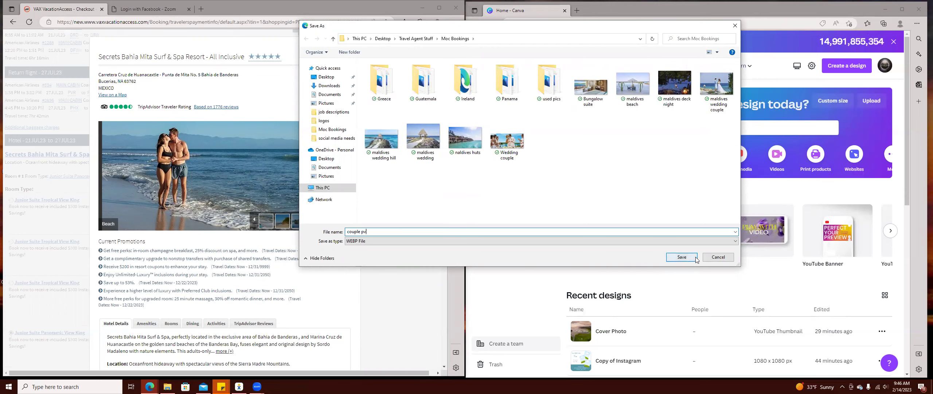
left_click(689, 259)
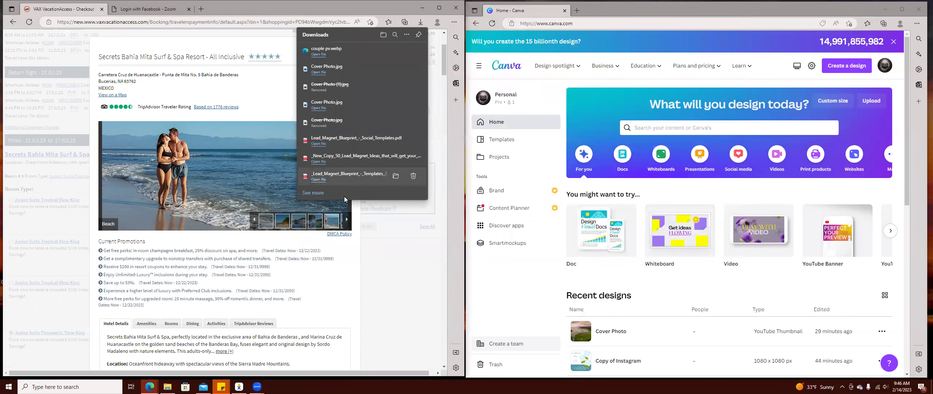
Save the Presidential Suite Terrace Wedding photo as 'pv wedding terrace'.
left_click(345, 177)
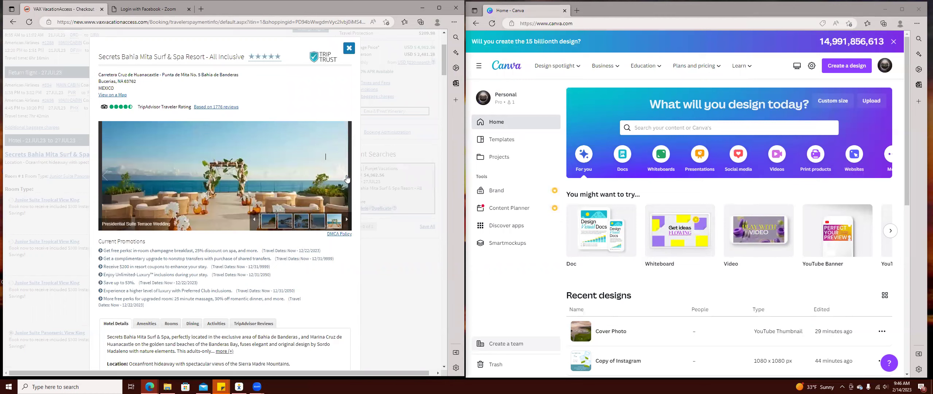
right_click(216, 182)
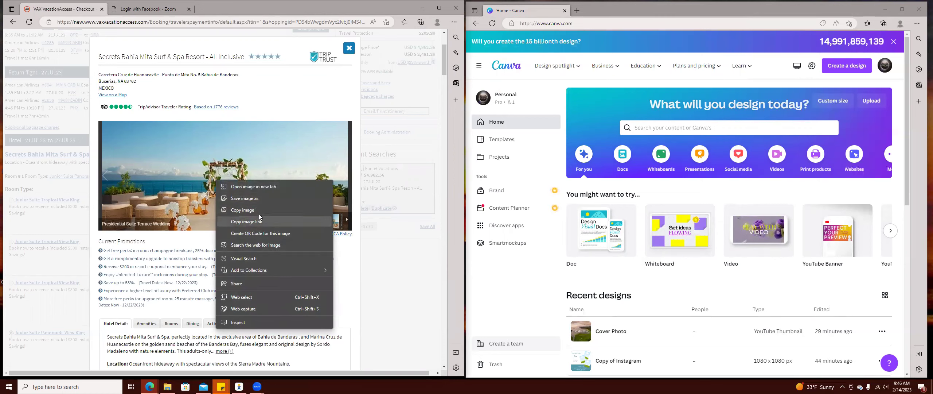
left_click(252, 198)
type("pv wedding")
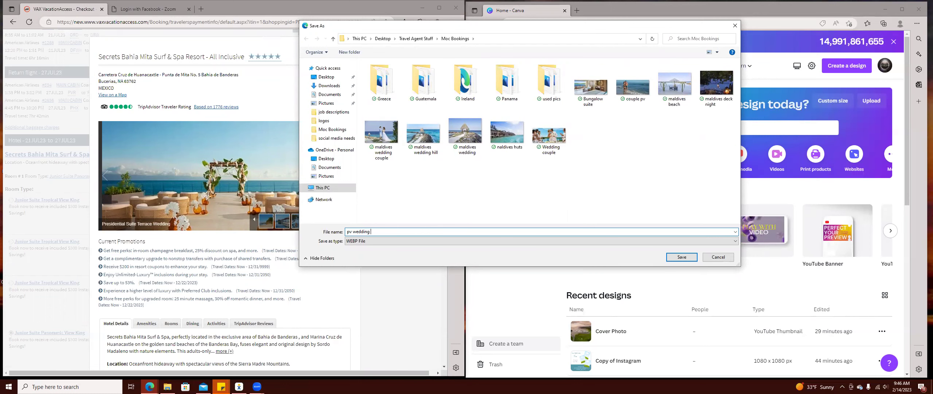
type("ce")
left_click(682, 257)
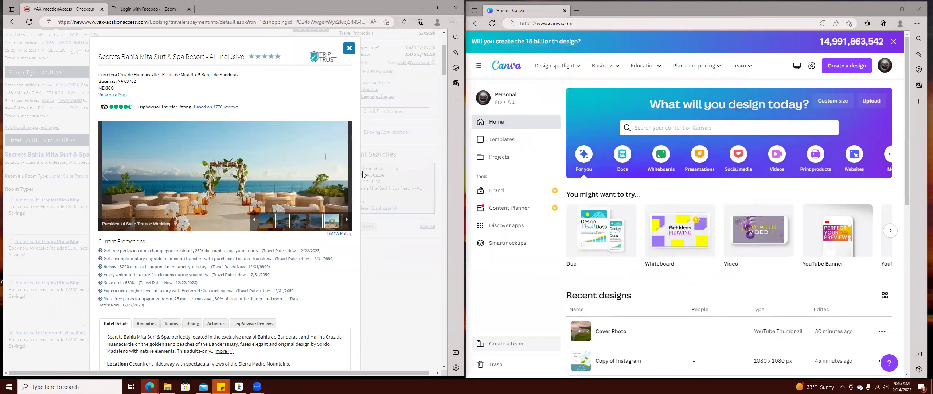
Save the next wedding-couple photo as 'pv wedding couple'.
left_click(343, 179)
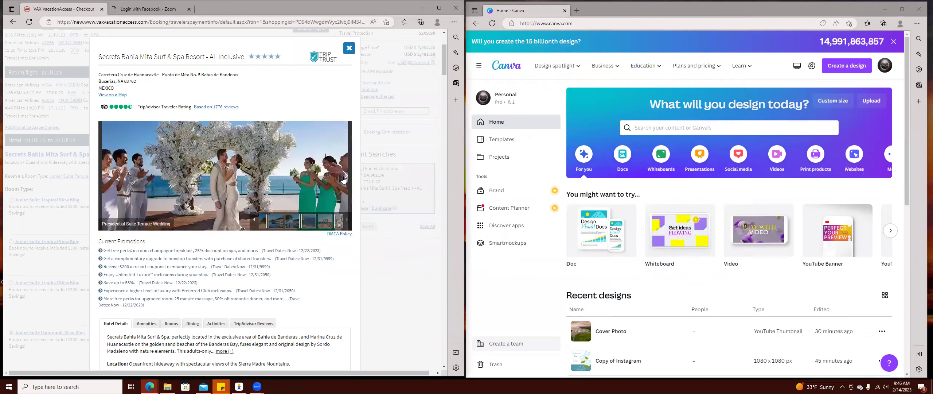
right_click(207, 179)
left_click(252, 196)
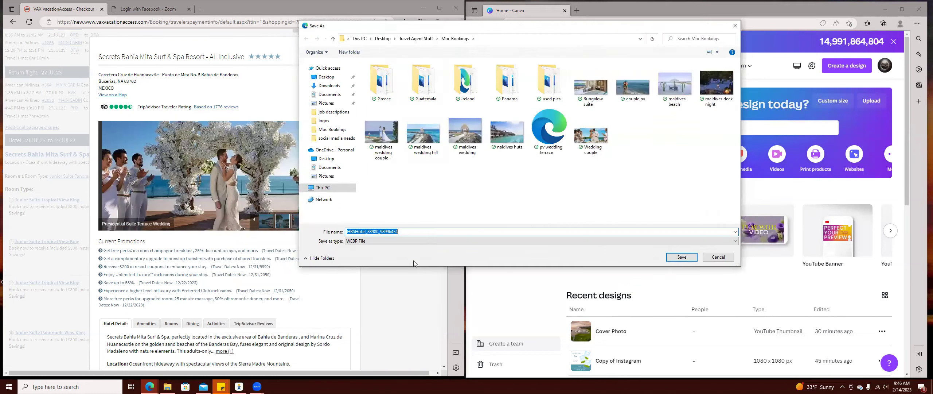
type("pv wedding couple")
key("Return")
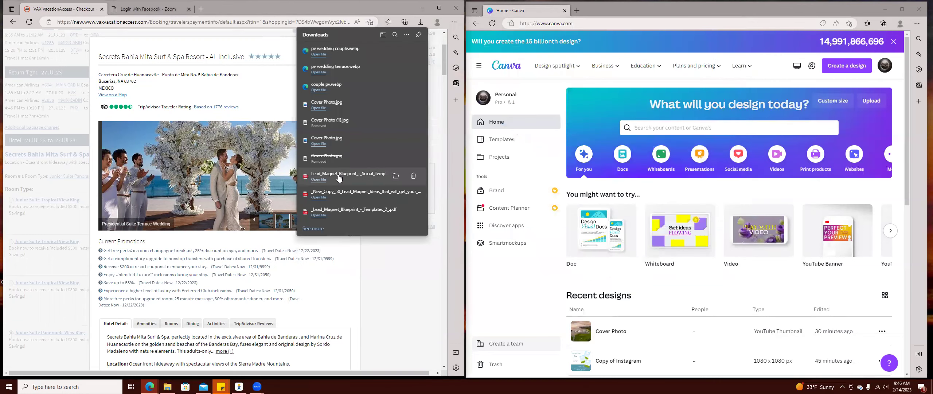
Dismiss the downloads list and advance past pool and night views to the Junior Suite Oceanview photo.
left_click(346, 179)
left_click(346, 178)
left_click(346, 178)
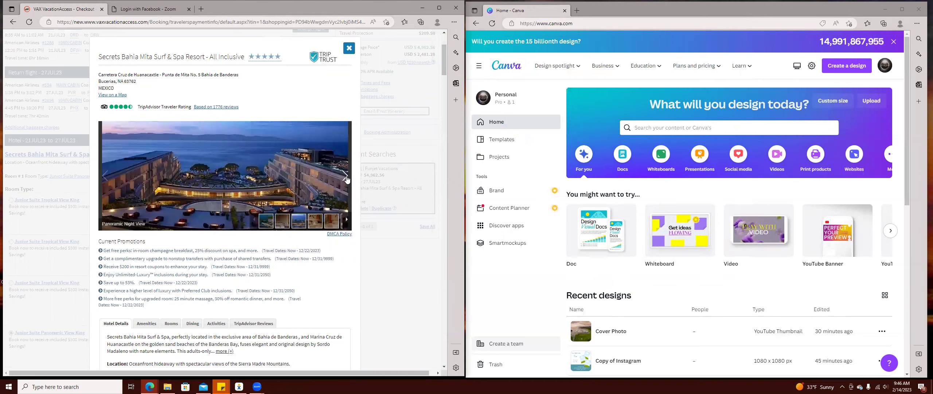
left_click(347, 179)
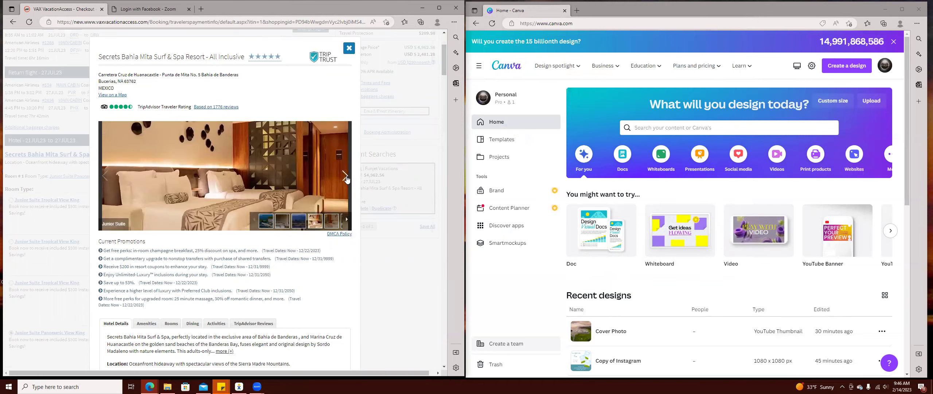
left_click(346, 179)
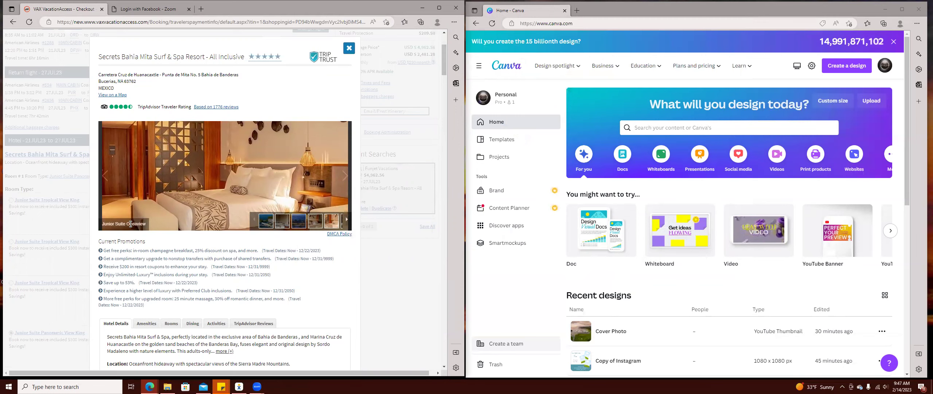
Save the ocean-view junior suite photo to disk as 'pv king room'.
right_click(224, 202)
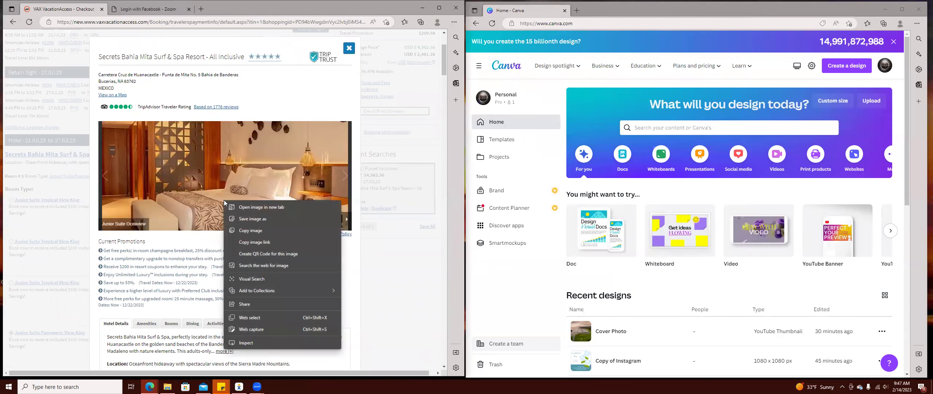
left_click(247, 221)
type("pv")
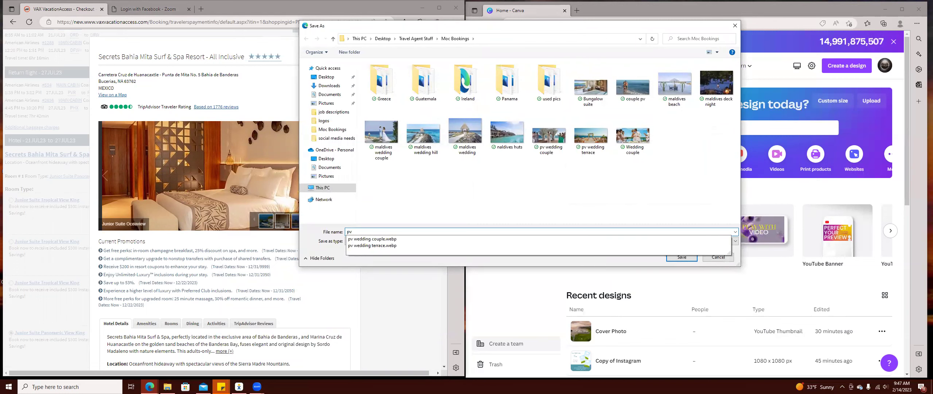
type(" king room")
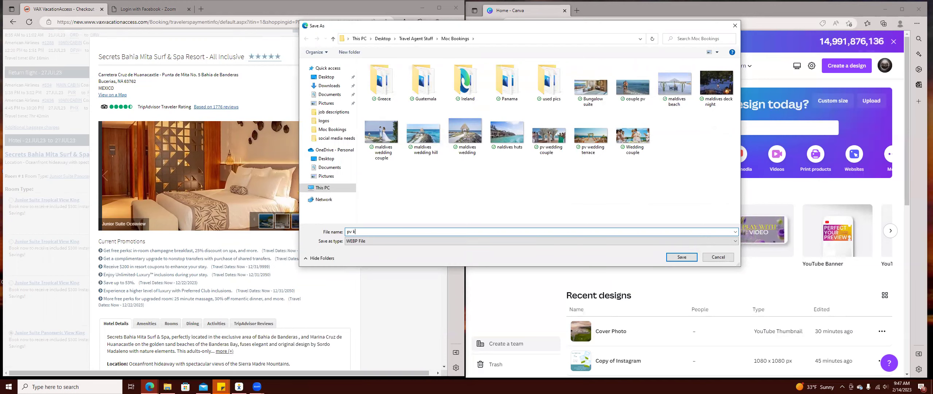
left_click(681, 257)
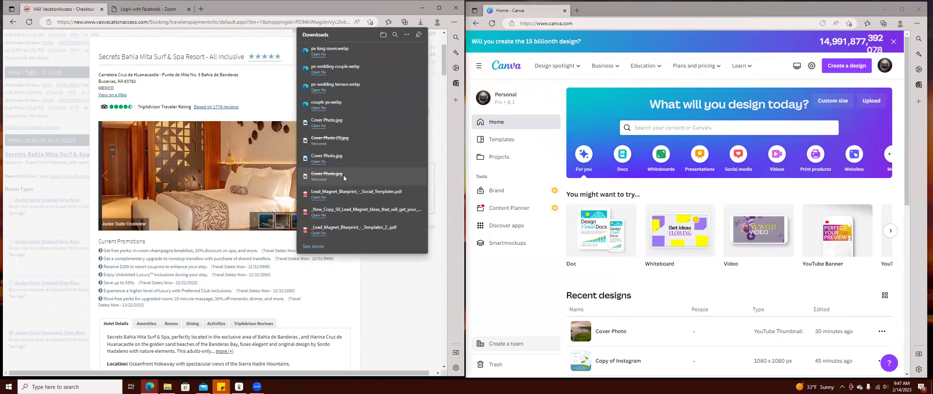
Advance the hotel gallery ten photos to reach the Interlude Bar picture.
left_click(345, 177)
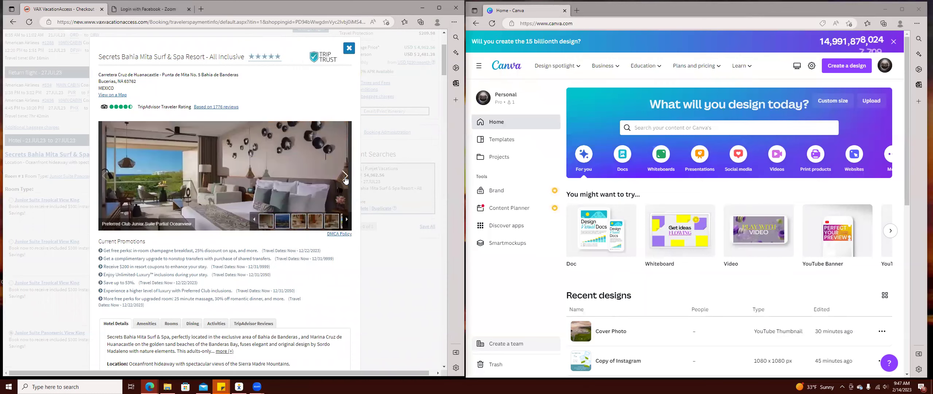
left_click(344, 177)
left_click(344, 177)
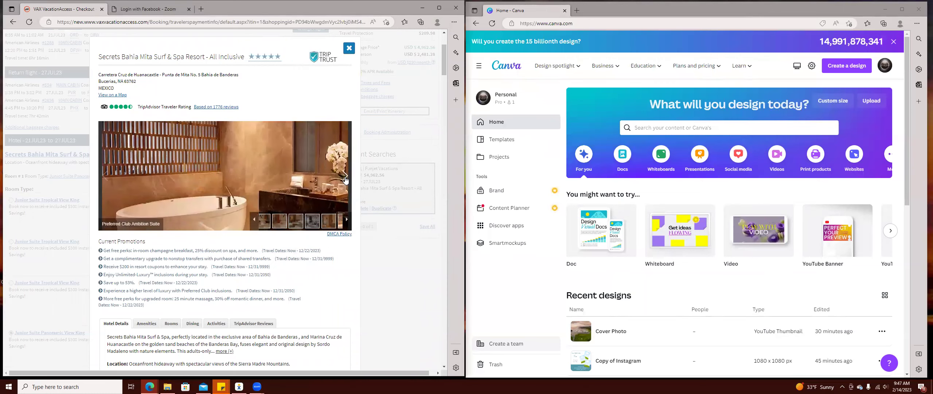
left_click(345, 177)
left_click(345, 177)
left_click(345, 178)
left_click(345, 177)
left_click(345, 177)
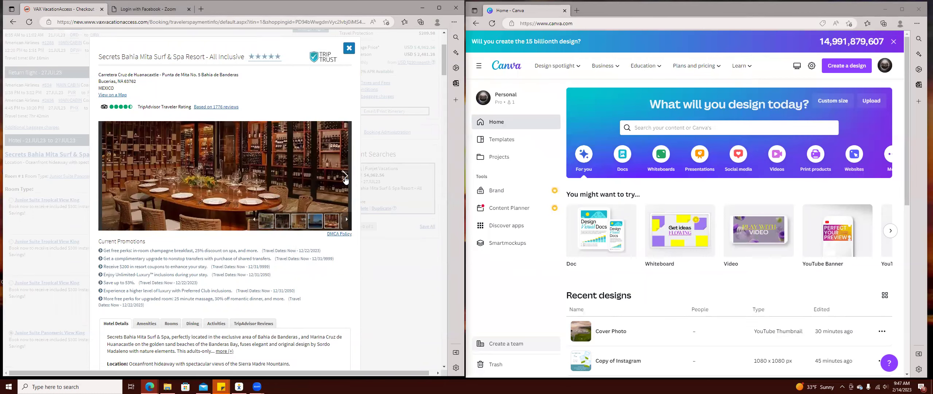
left_click(344, 177)
left_click(345, 177)
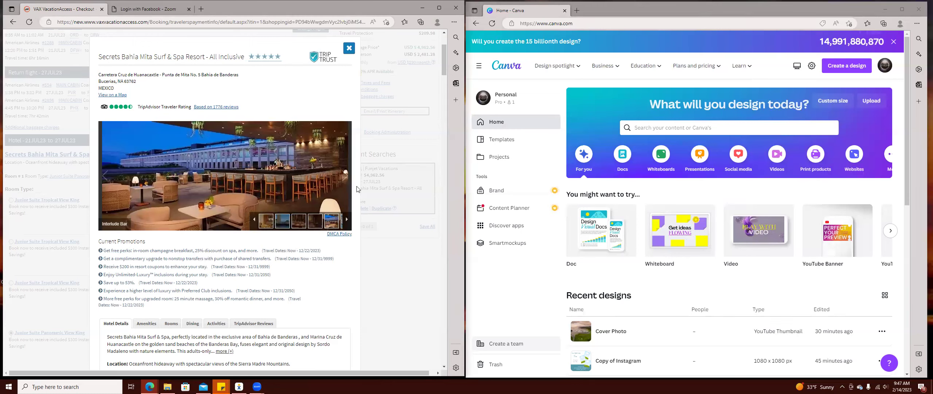
Save the aerial resort pools photo as 'pv property' and close the hotel details.
left_click(345, 177)
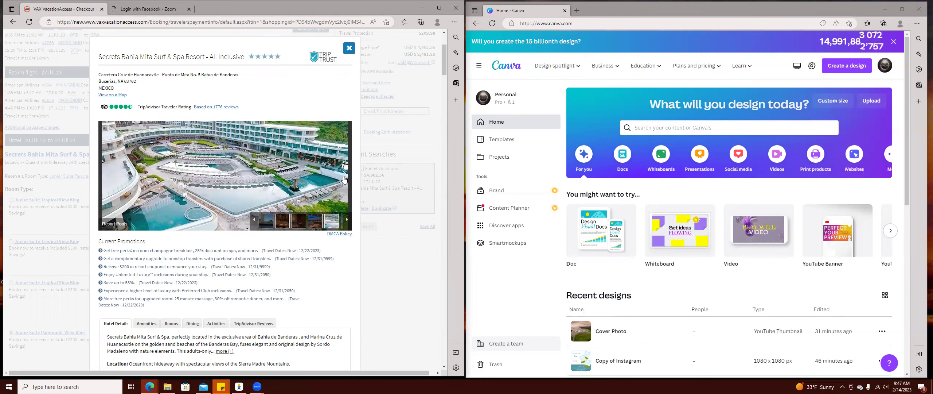
right_click(219, 177)
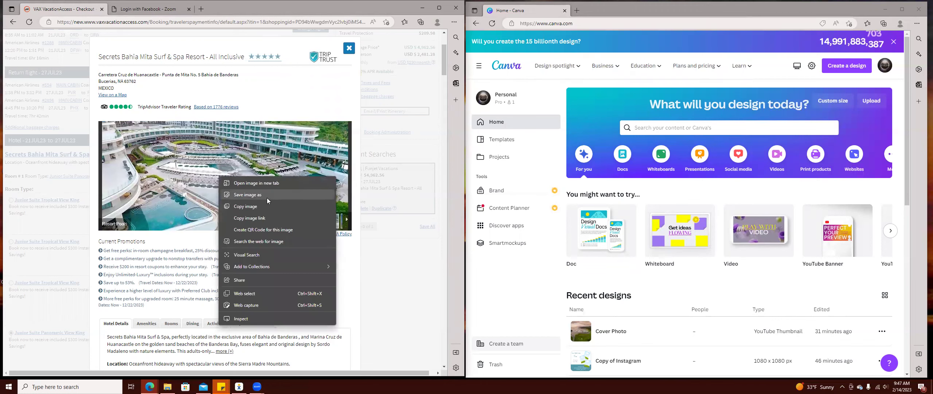
left_click(266, 198)
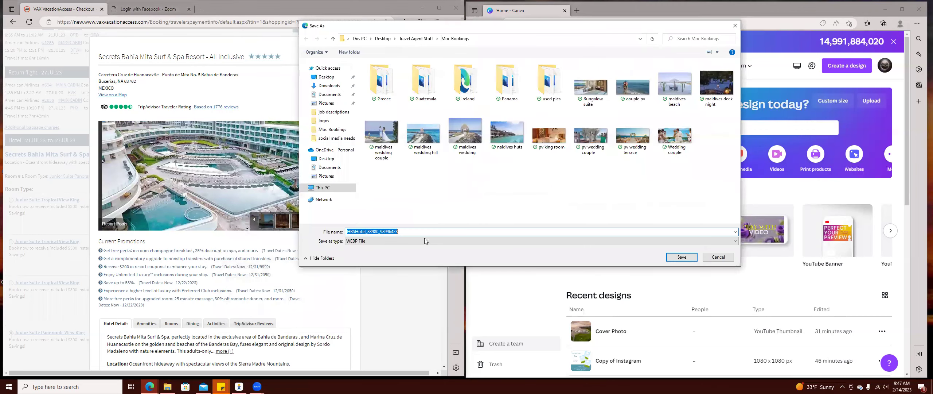
type("pv")
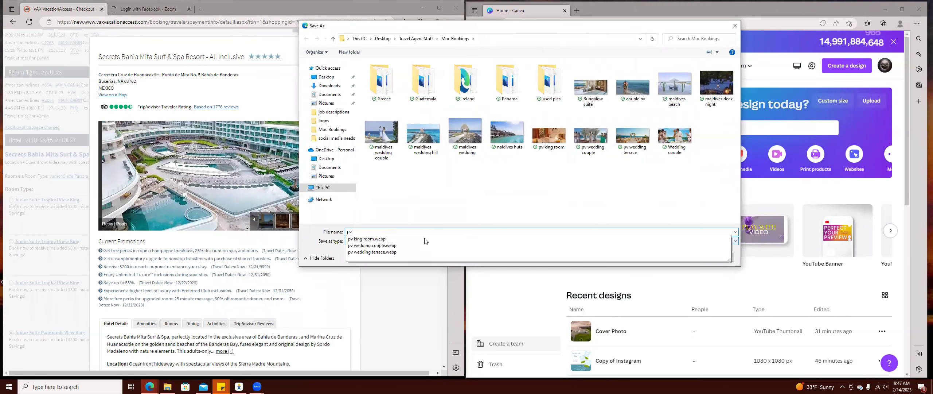
type(" property")
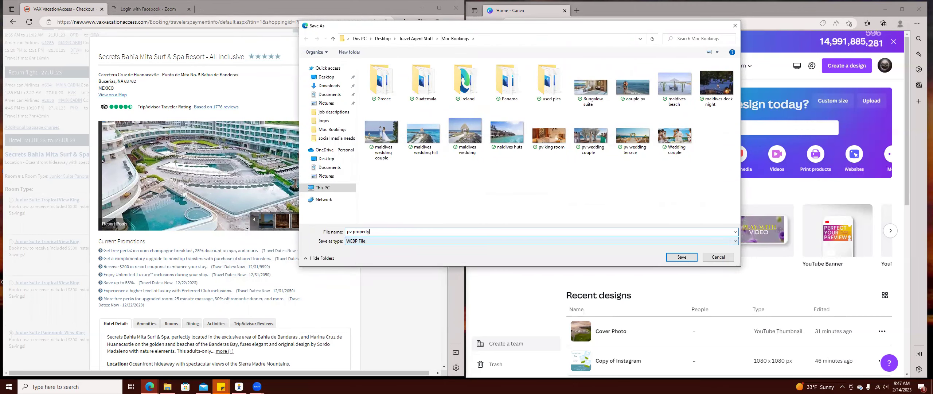
left_click(682, 257)
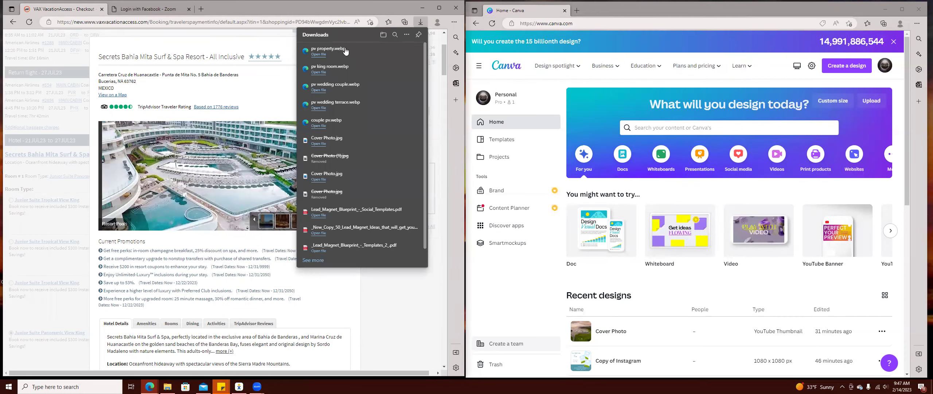
left_click(349, 48)
Search Canva templates for 'puerto vallarta' and scroll down to the Travel Agency suggestions.
left_click(738, 124)
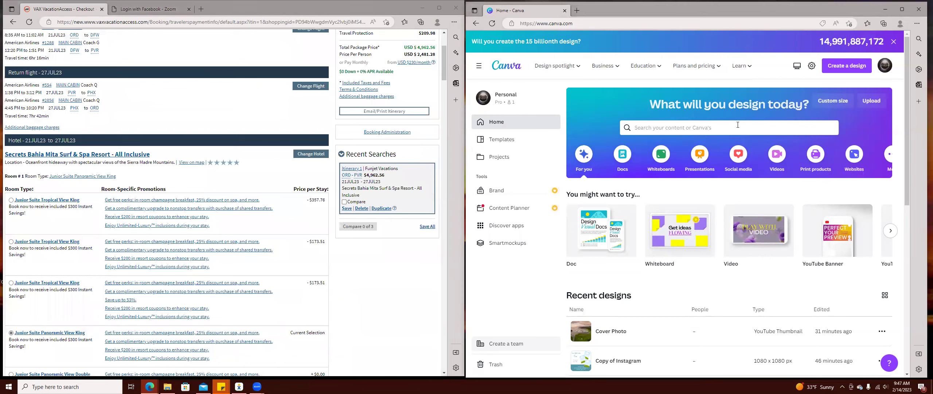
type("puer")
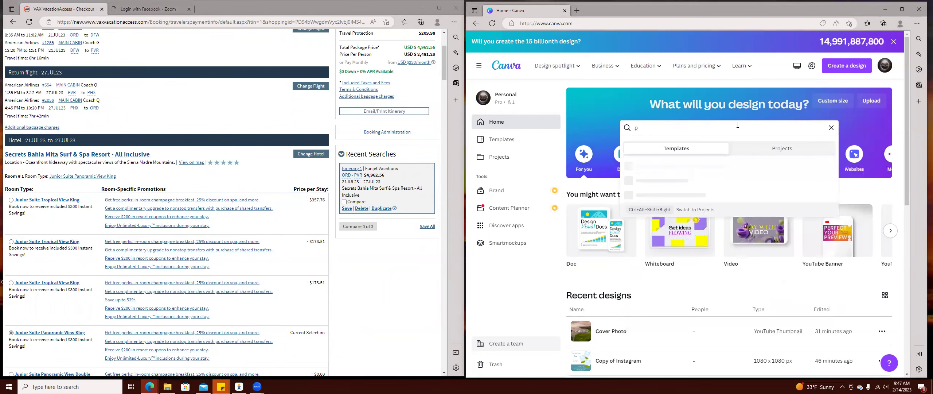
key("BackSpace")
key("BackSpace")
key("BackSpace")
key("BackSpace")
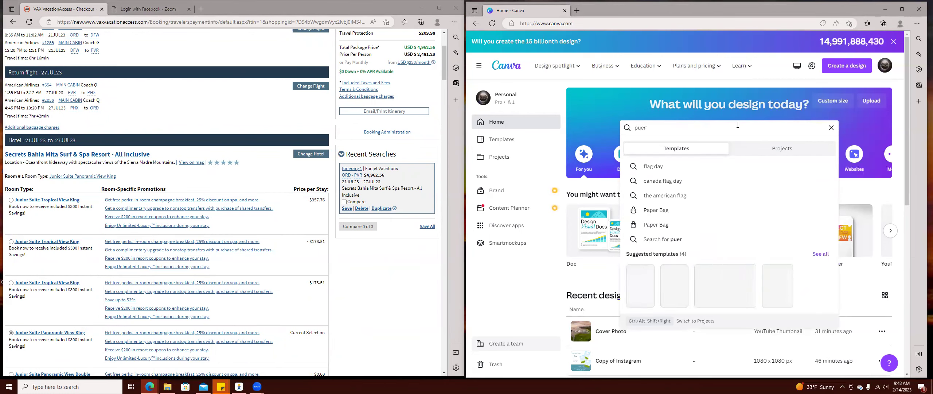
right_click(738, 125)
left_click(780, 178)
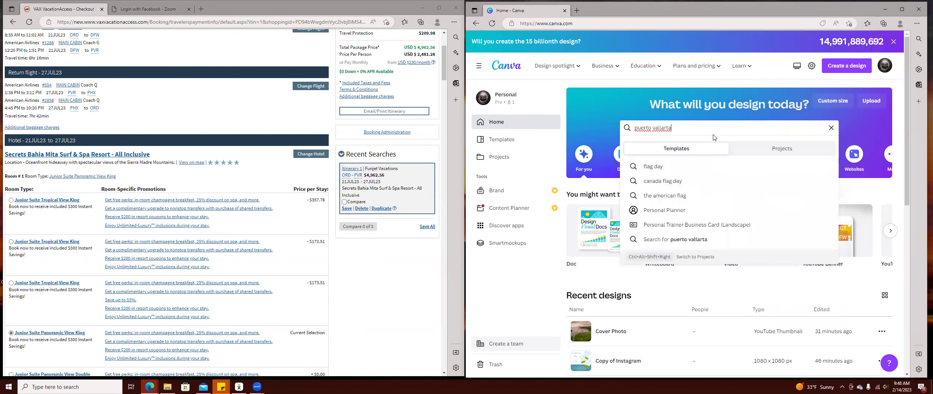
key("Return")
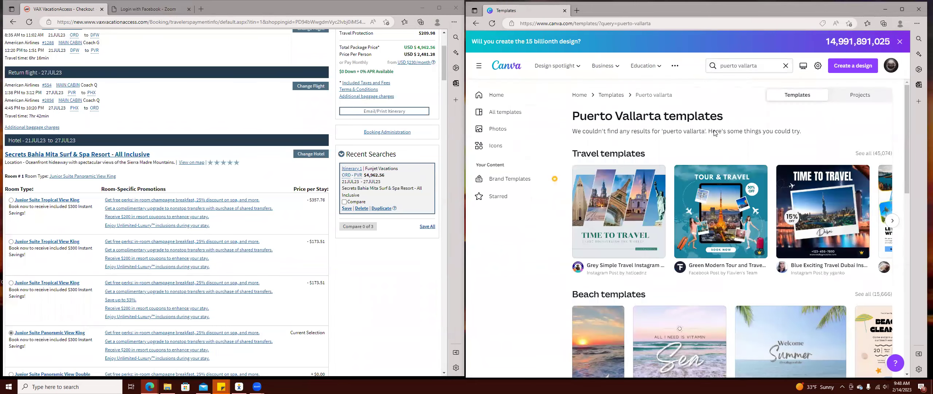
scroll(789, 289, "down", 1)
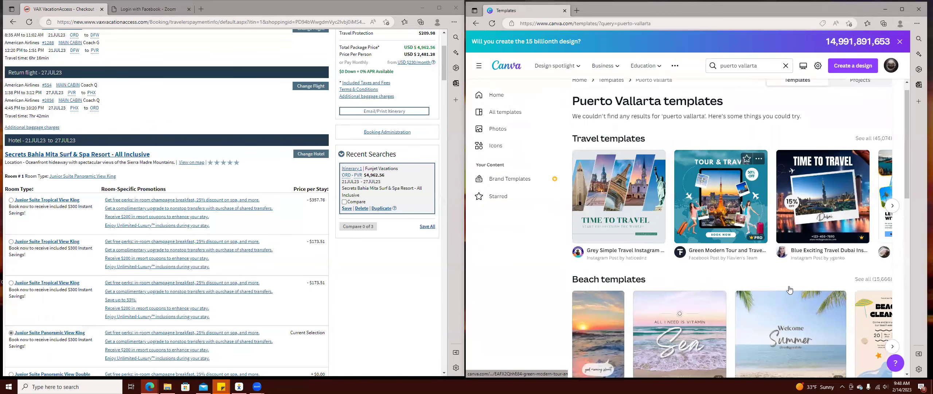
scroll(787, 286, "down", 5)
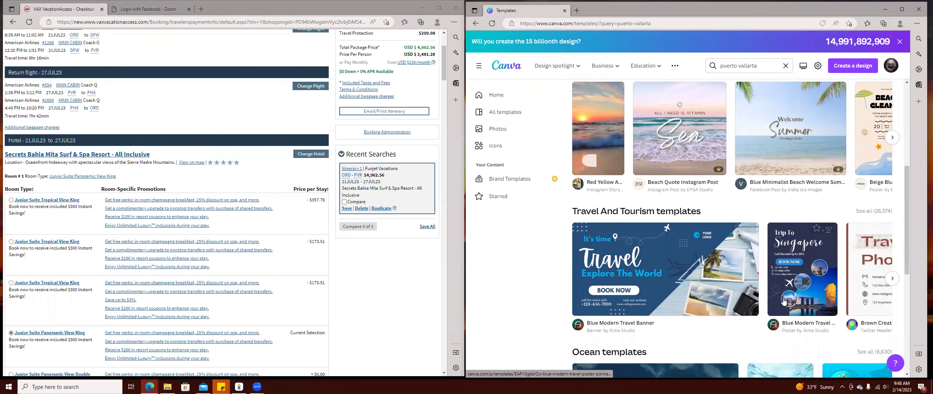
scroll(784, 301, "down", 2)
scroll(784, 301, "down", 1)
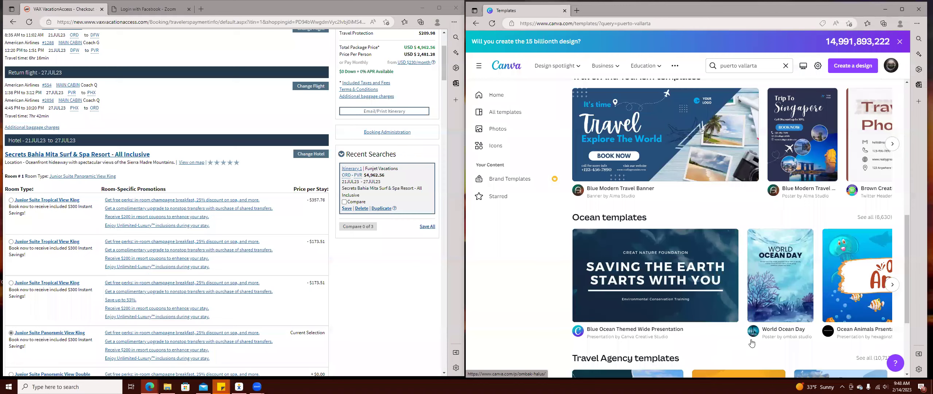
scroll(595, 366, "down", 3)
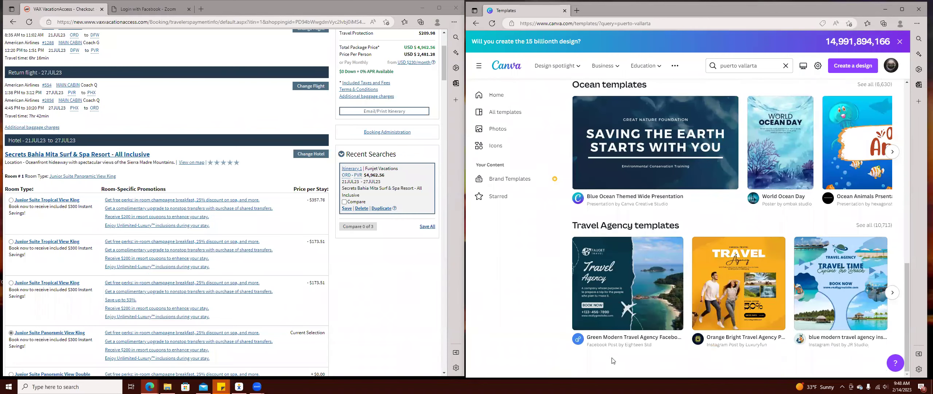
Preview the 'blue modern travel agency instagram post' template and customize it as a new design.
mouse_move(839, 314)
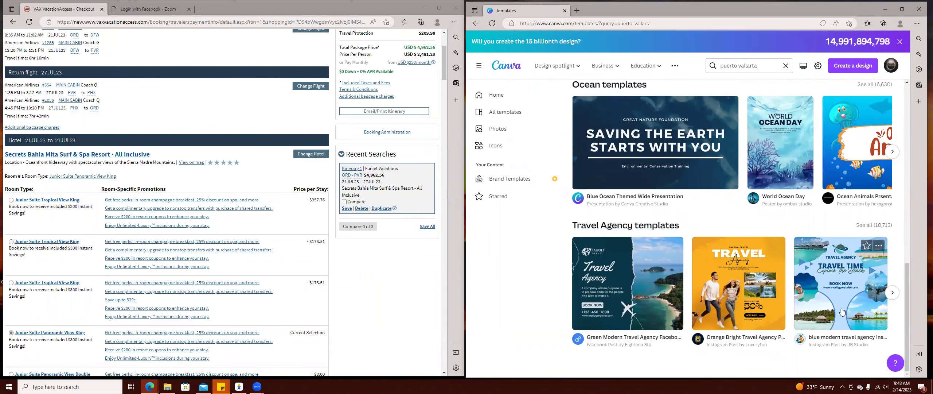
left_click(835, 295)
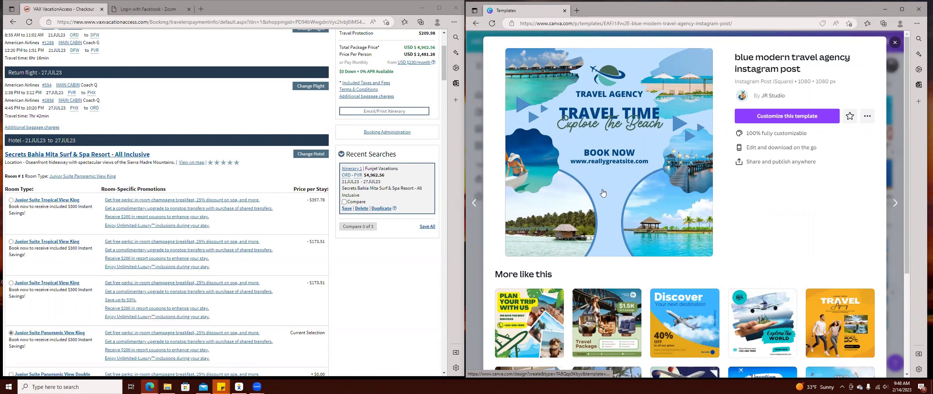
scroll(810, 239, "down", 2)
scroll(778, 260, "up", 2)
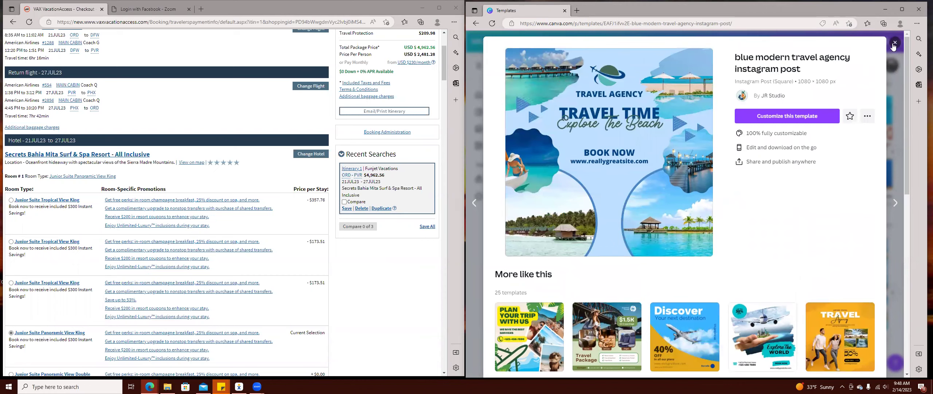
left_click(894, 43)
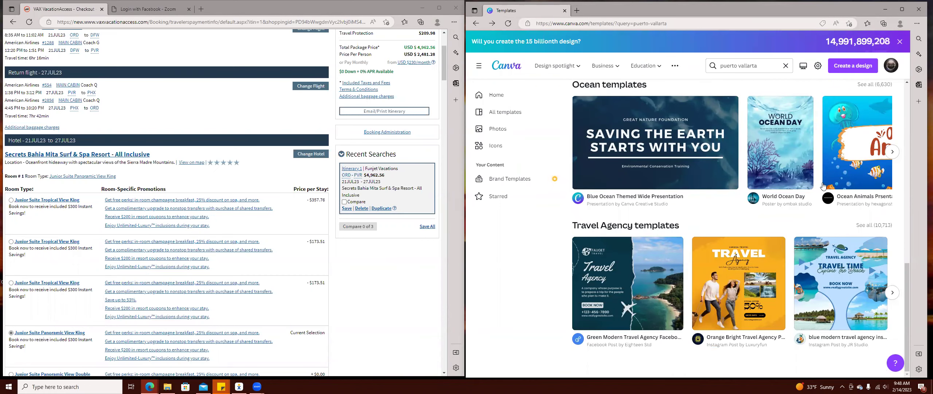
scroll(823, 187, "up", 9)
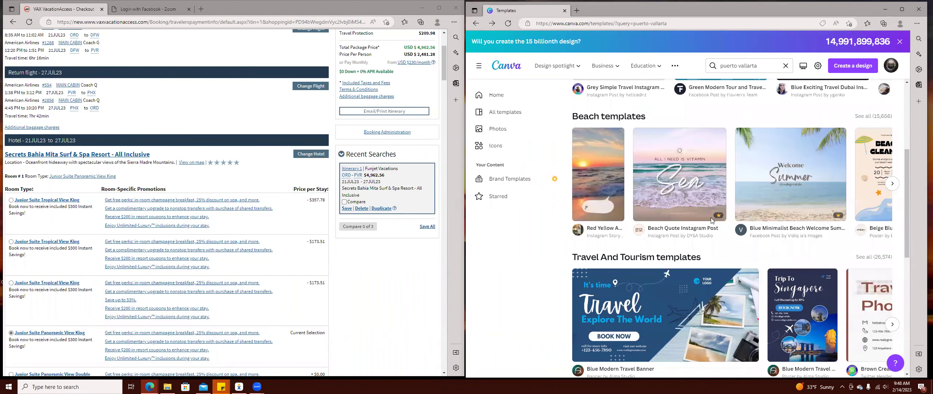
mouse_move(718, 215)
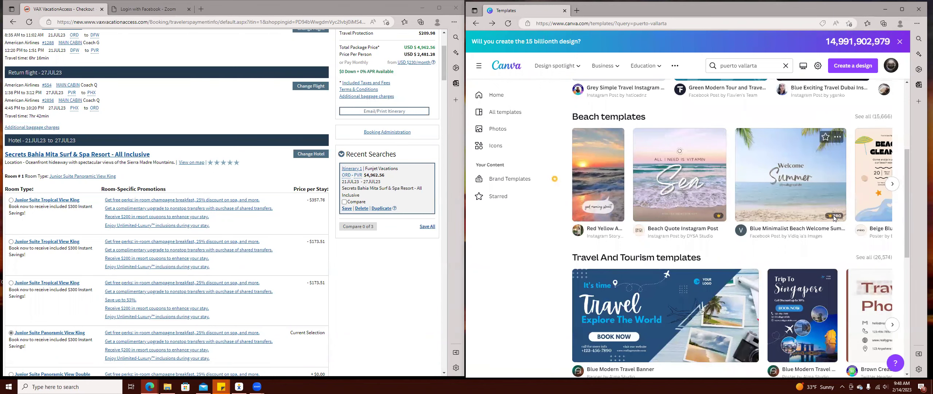
left_click(894, 185)
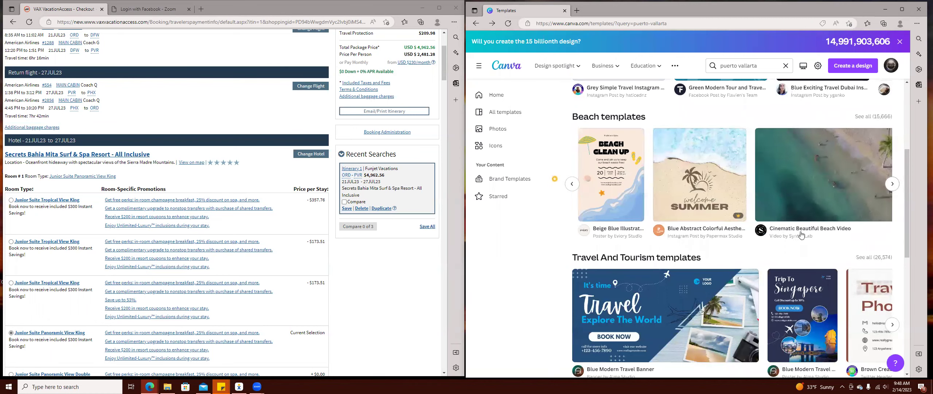
scroll(802, 277, "down", 9)
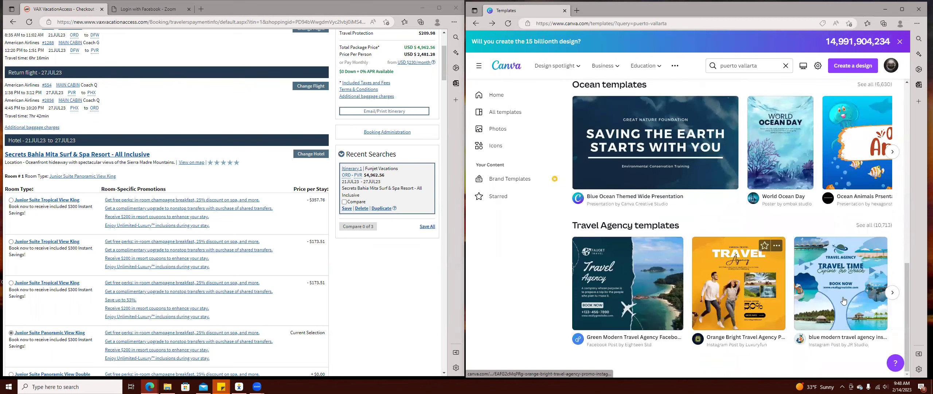
left_click(842, 310)
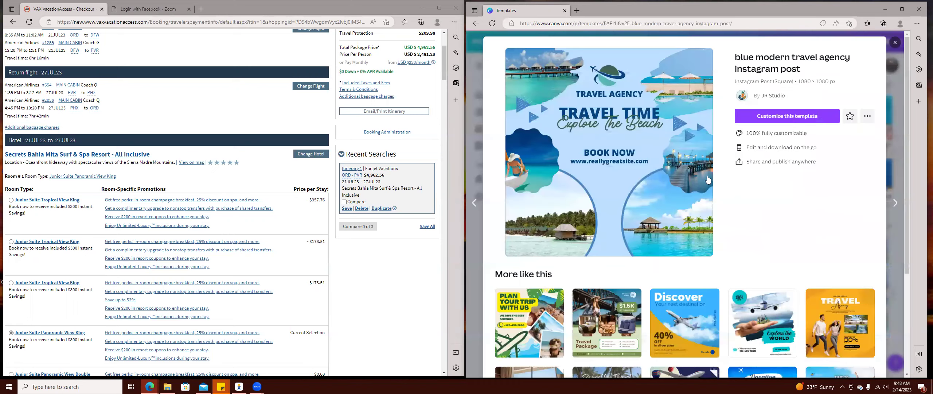
left_click(790, 118)
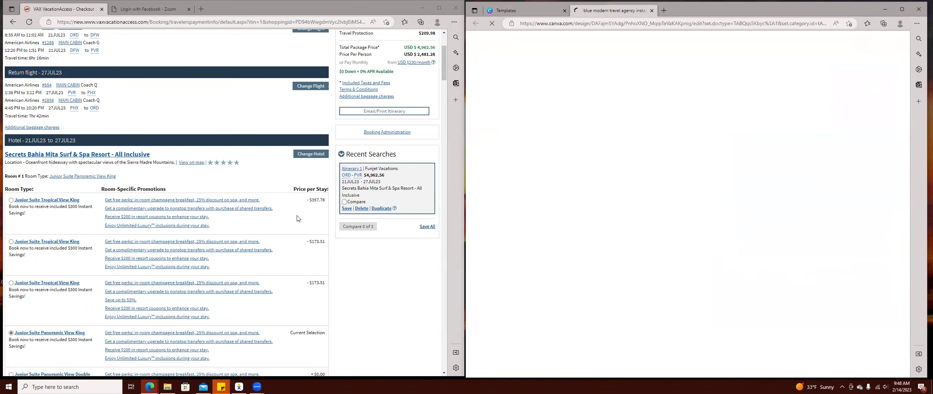
Delete the planet-and-plane logo from the template and show the Uploads panel.
scroll(352, 237, "up", 3)
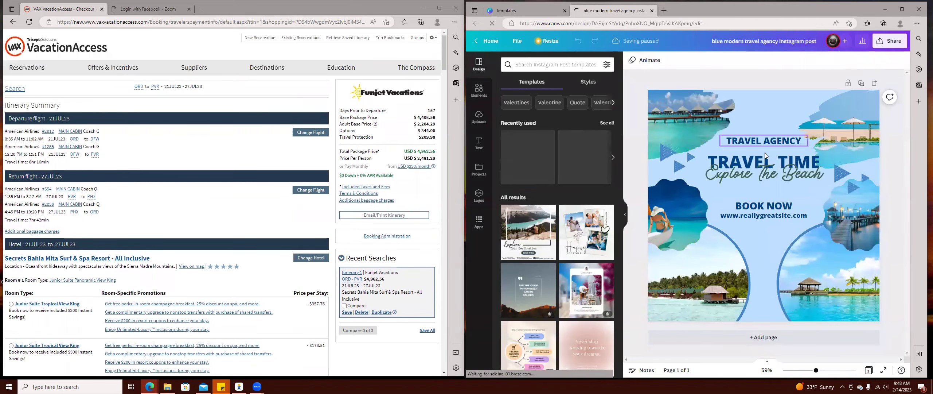
left_click(779, 127)
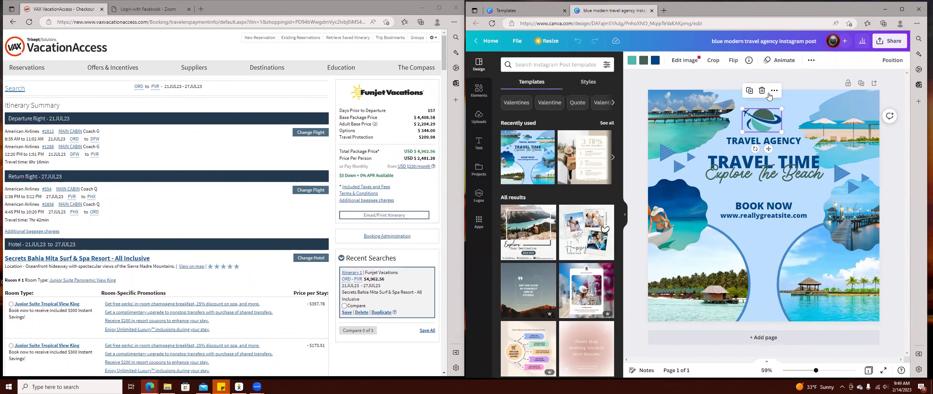
left_click(763, 92)
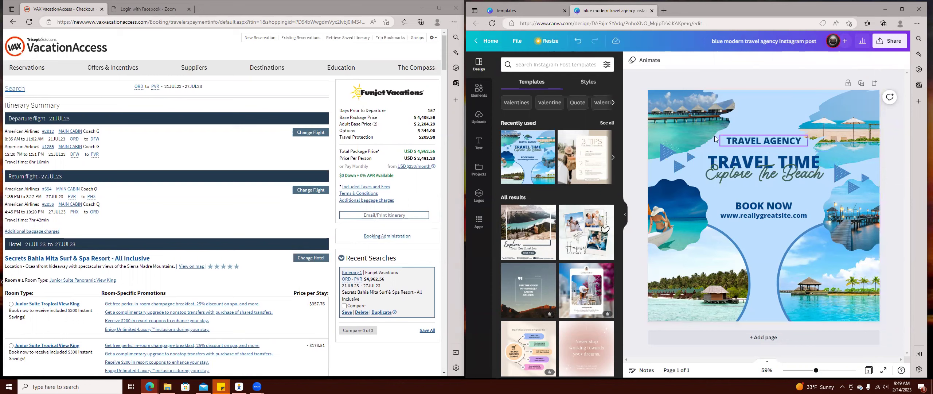
left_click(479, 117)
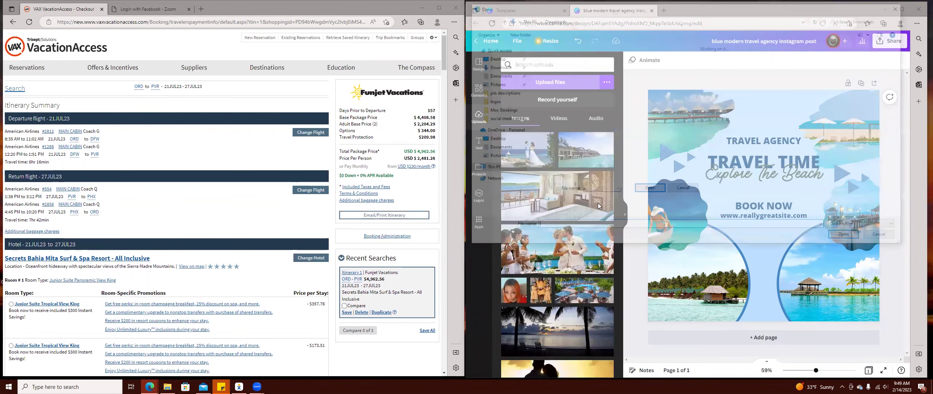
Select the four pv photos in the Moc Bookings folder and upload them to Canva.
left_click(502, 110)
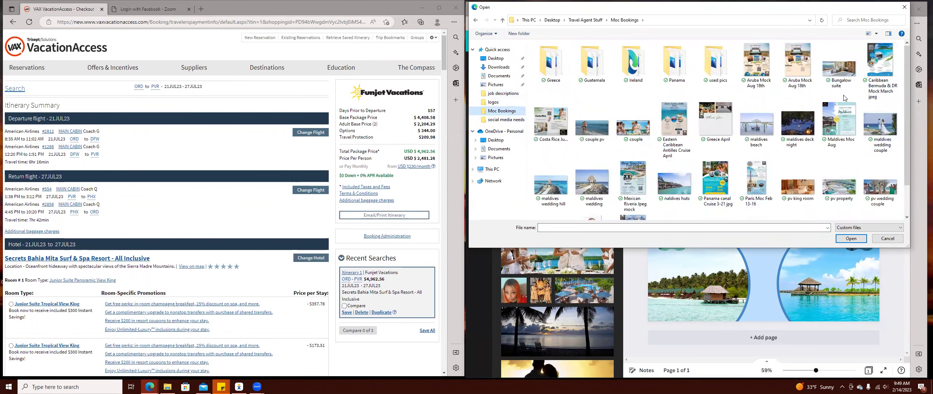
scroll(716, 128, "down", 1)
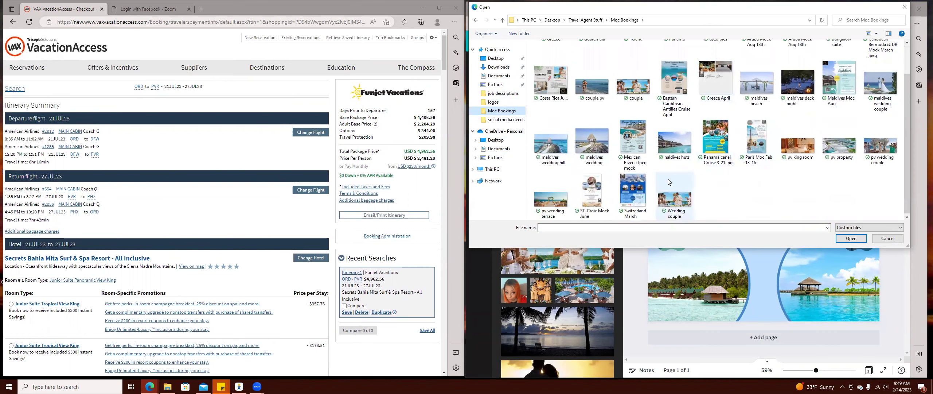
left_click(800, 155)
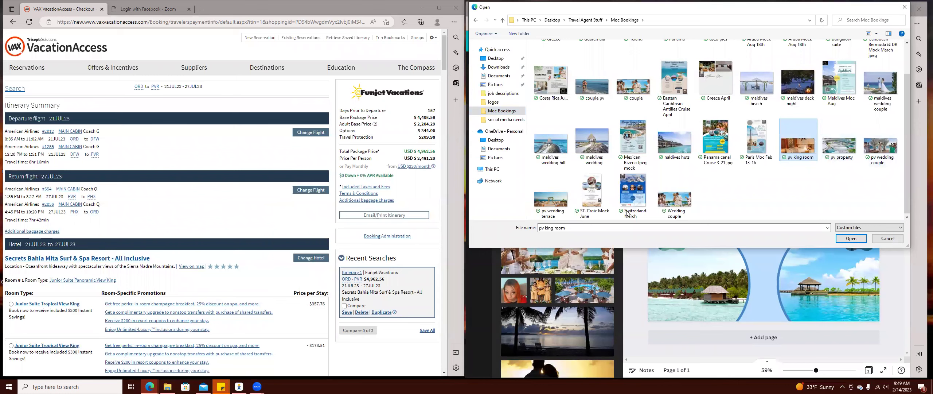
left_click(554, 210, "shift")
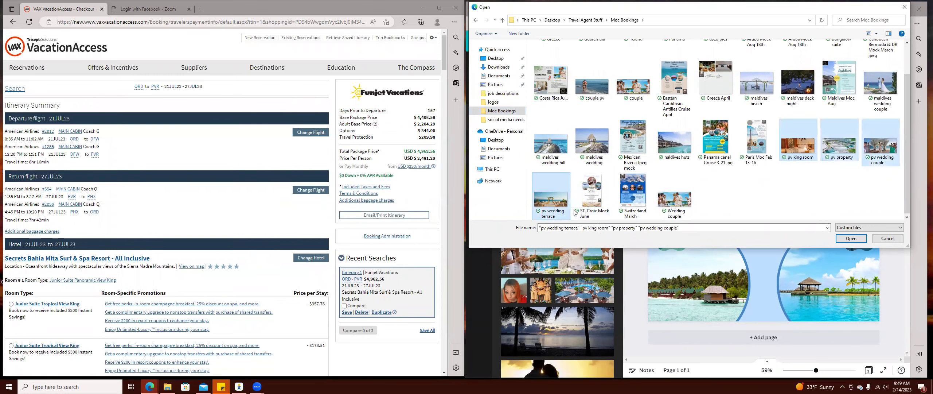
left_click(854, 239)
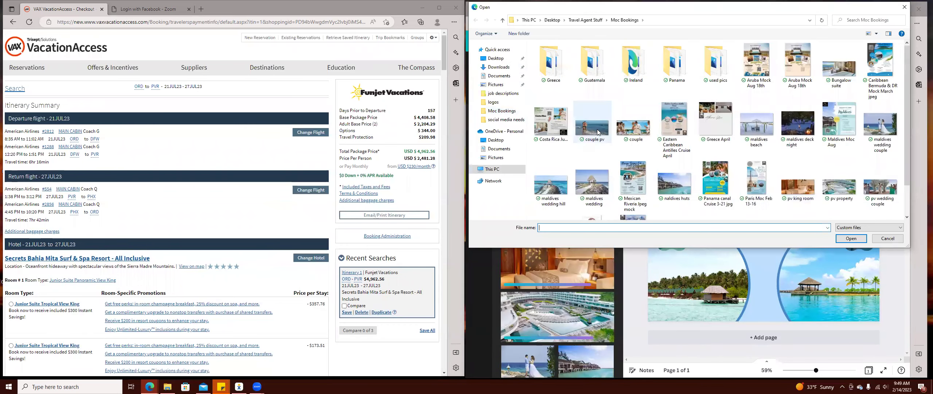
key("Escape")
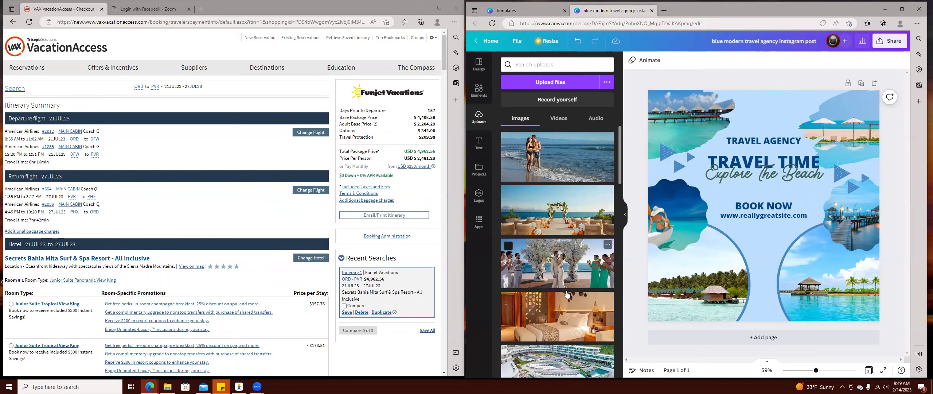
Put the bedroom photo, enlarged, in the right circle and the wedding photo in the left circle.
scroll(574, 280, "down", 2)
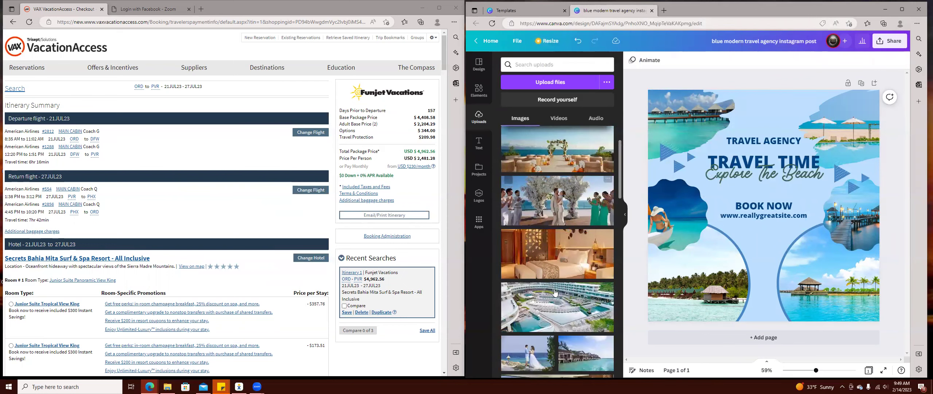
left_click_drag(556, 293, 698, 301)
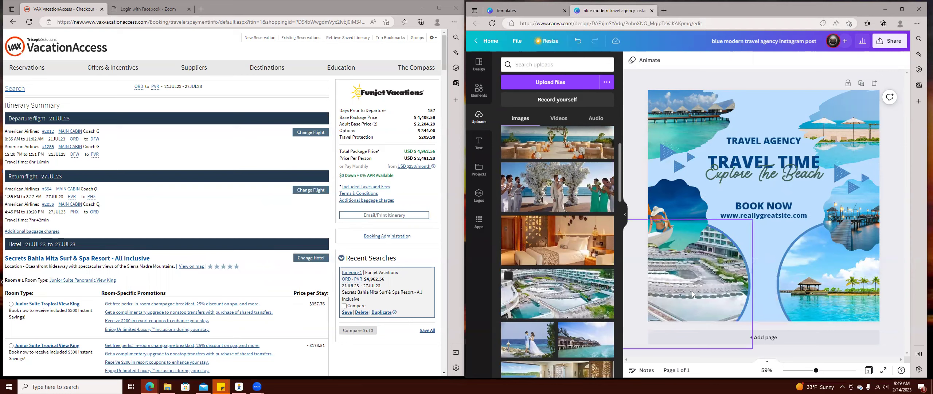
mouse_move(557, 292)
left_mouse_down()
mouse_move(696, 110)
mouse_move(914, 123)
mouse_move(834, 299)
mouse_move(552, 280)
left_mouse_up()
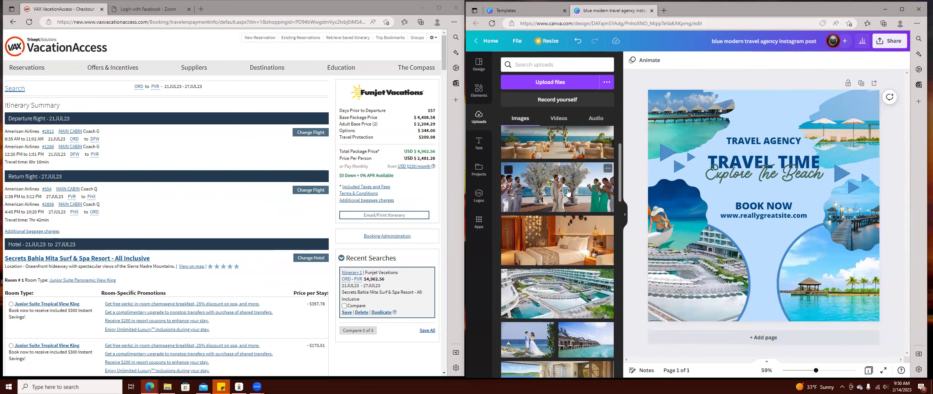
left_click_drag(561, 240, 679, 301)
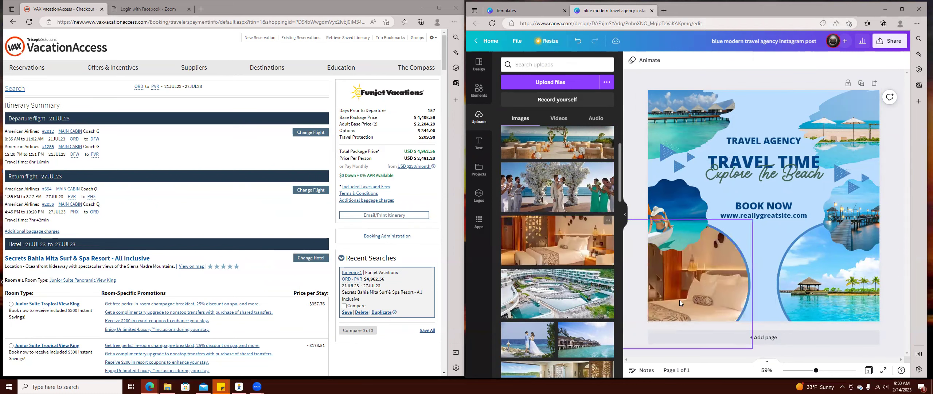
left_click_drag(557, 240, 816, 286)
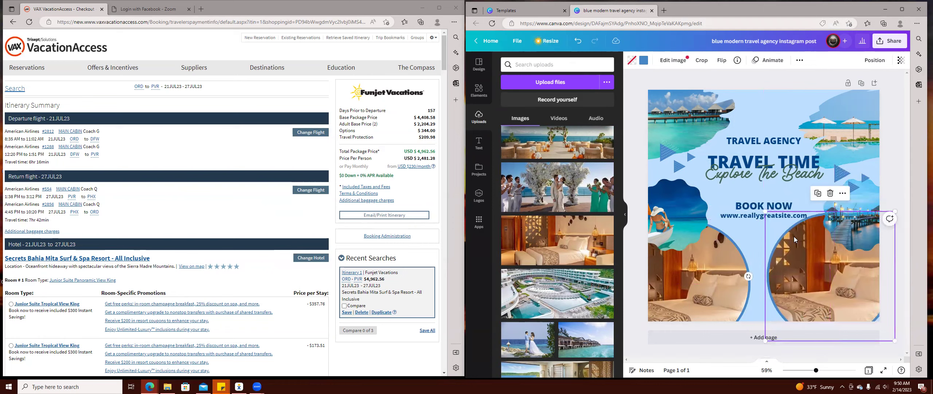
left_click_drag(765, 211, 773, 232)
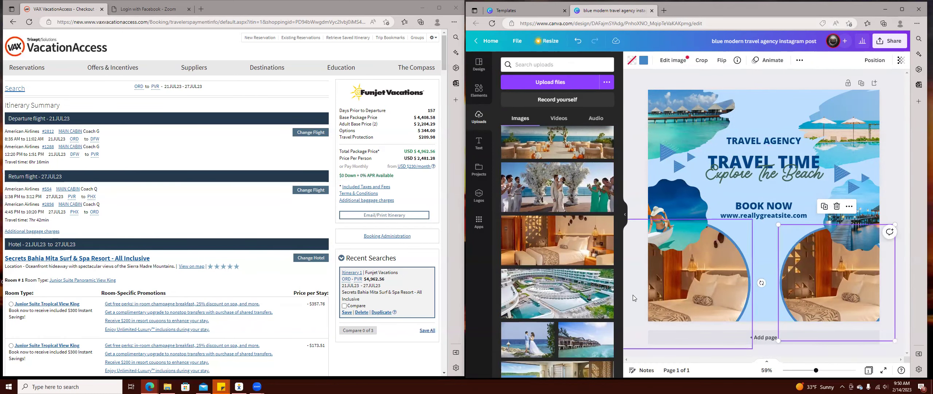
left_click_drag(577, 203, 703, 266)
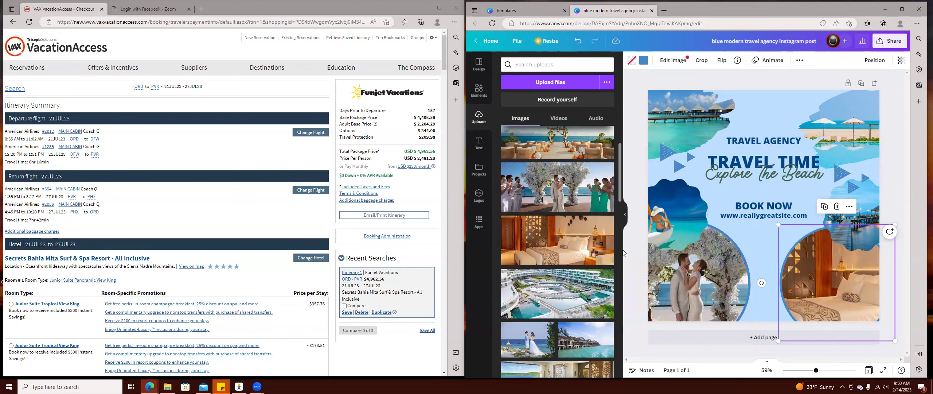
Place the beach-arch photo enlarged in the top-right frame, then select the small pier frame.
scroll(589, 302, "up", 3)
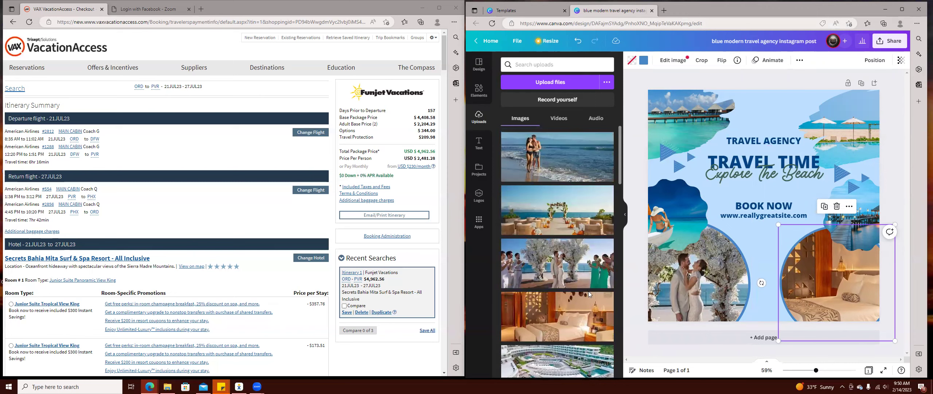
mouse_move(559, 219)
left_mouse_down()
mouse_move(642, 197)
mouse_move(657, 129)
mouse_move(847, 131)
mouse_move(663, 219)
left_mouse_up()
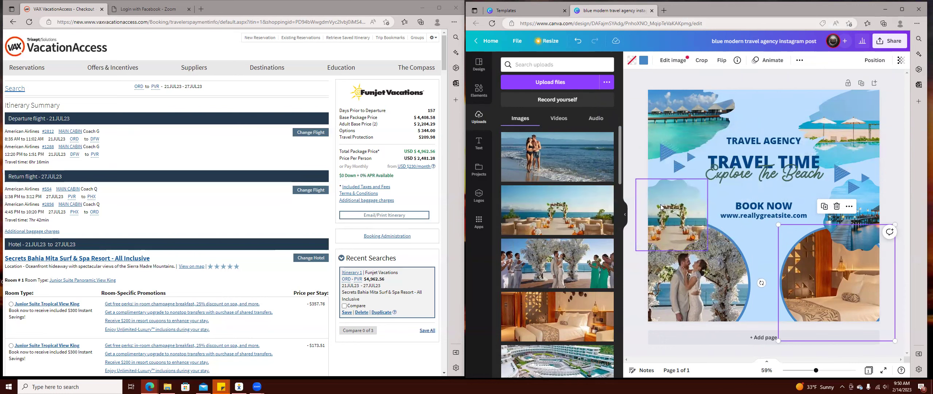
mouse_move(558, 164)
left_mouse_down()
mouse_move(695, 115)
mouse_move(857, 128)
mouse_move(873, 178)
mouse_move(873, 240)
mouse_move(504, 102)
mouse_move(529, 121)
left_mouse_up()
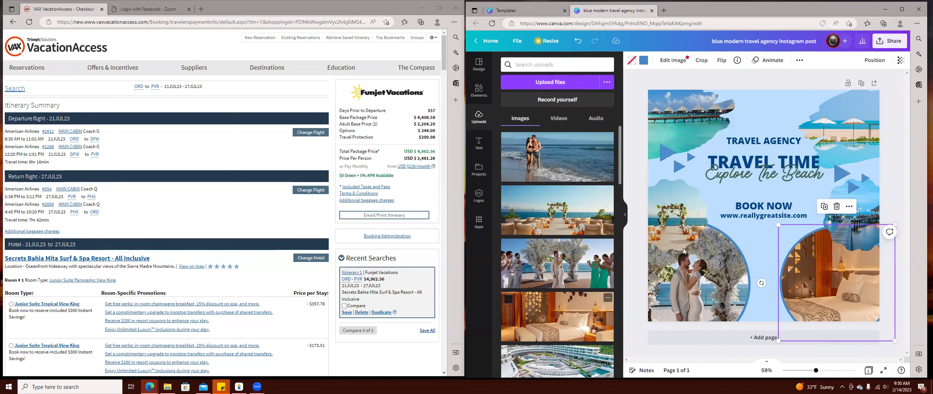
left_click_drag(675, 212, 682, 194)
left_click(578, 41)
left_click(578, 44)
left_click_drag(572, 203, 857, 135)
left_click(814, 131)
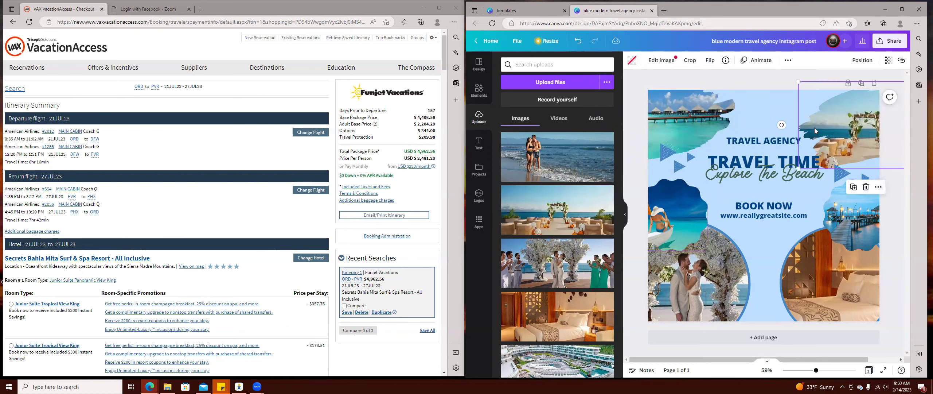
left_click_drag(798, 168, 758, 168)
mouse_move(835, 118)
left_mouse_down()
mouse_move(821, 112)
mouse_move(828, 109)
left_mouse_up()
left_click(851, 199)
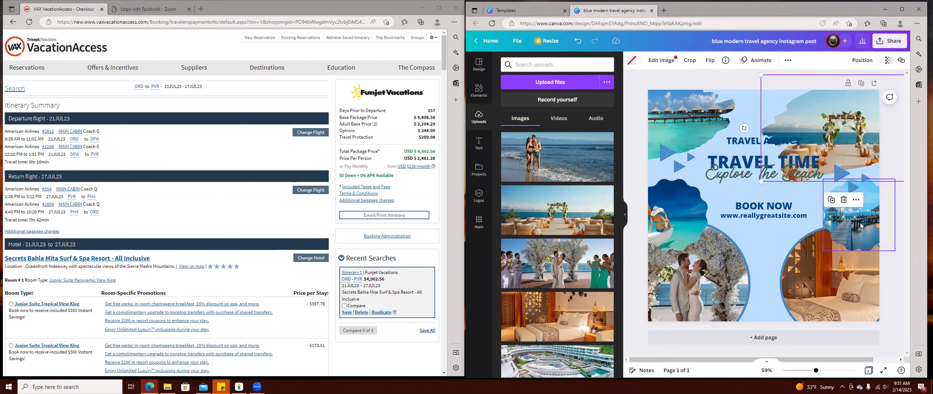
left_click(860, 161)
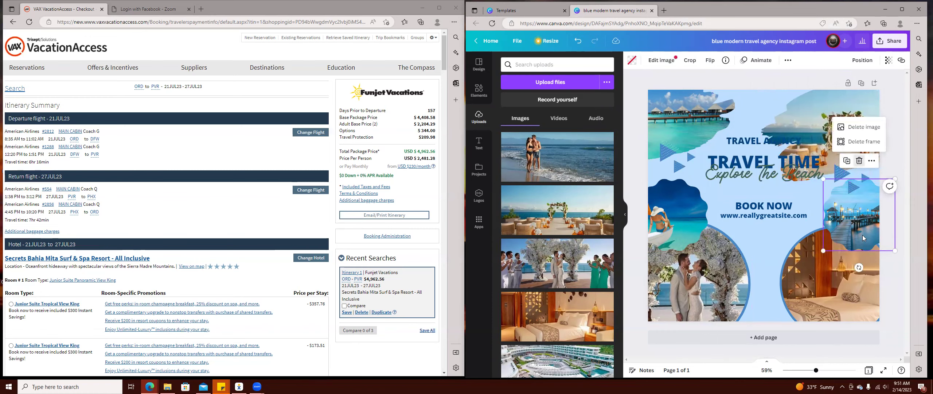
Delete the pier photo frame and the small frame holding the woman's photo.
left_click(872, 145)
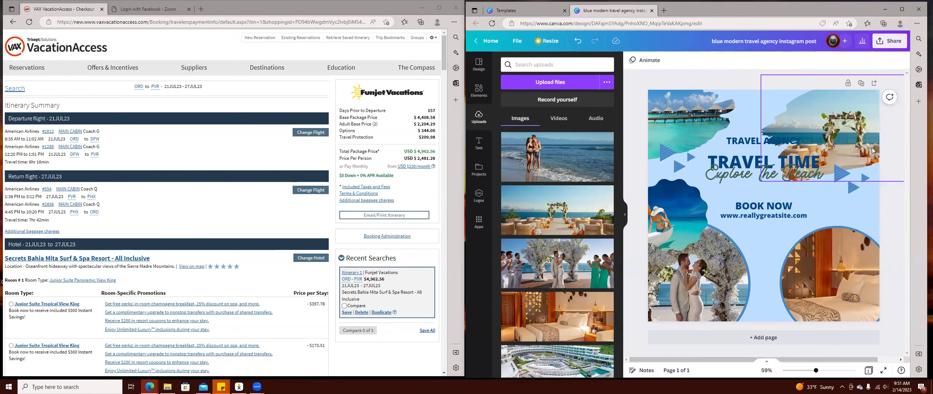
left_click(684, 207)
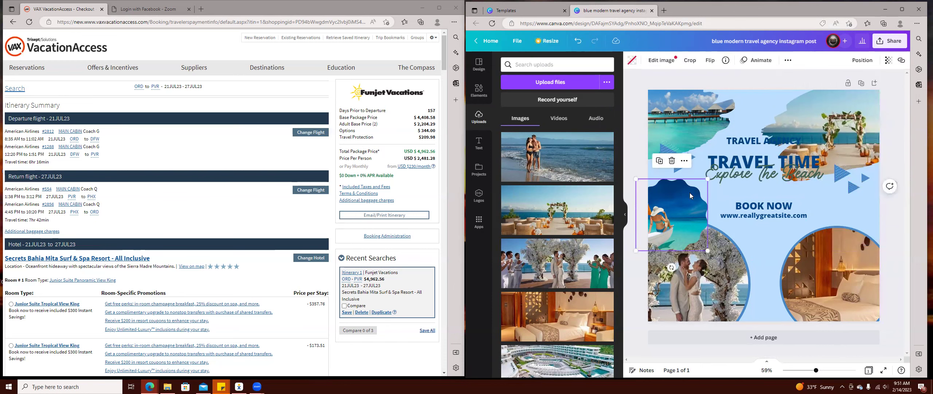
left_click(673, 161)
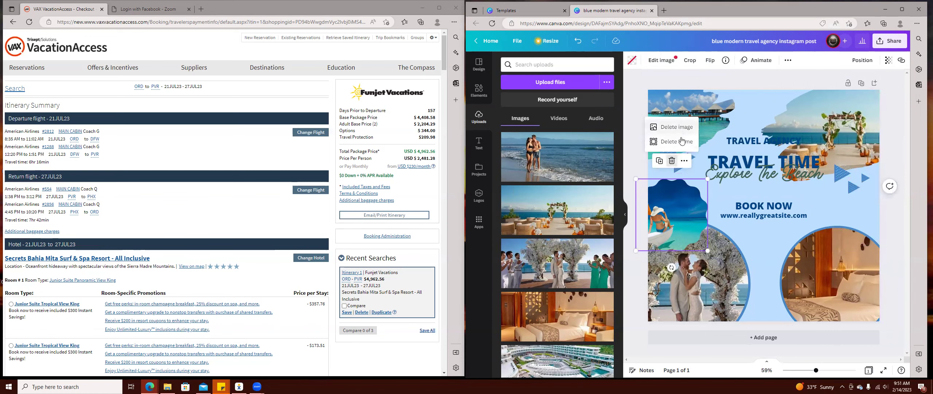
left_click(682, 142)
Enlarge the top-left photo across the post and drop the aerial resort photo into it.
left_click(725, 155)
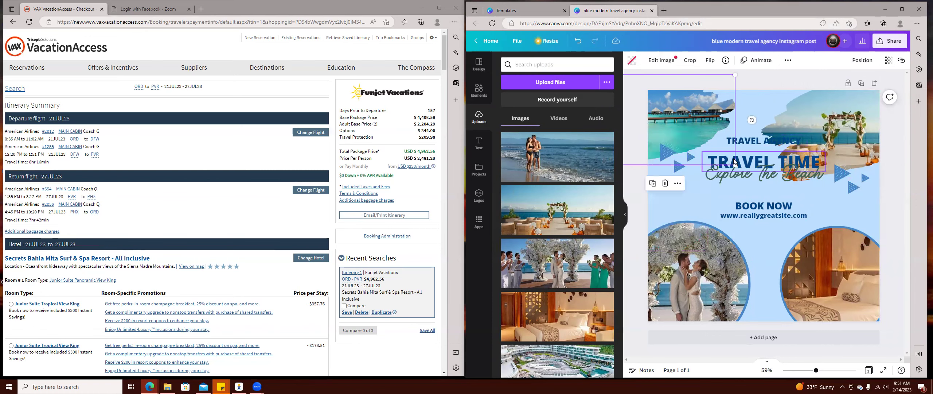
left_click_drag(735, 165, 770, 168)
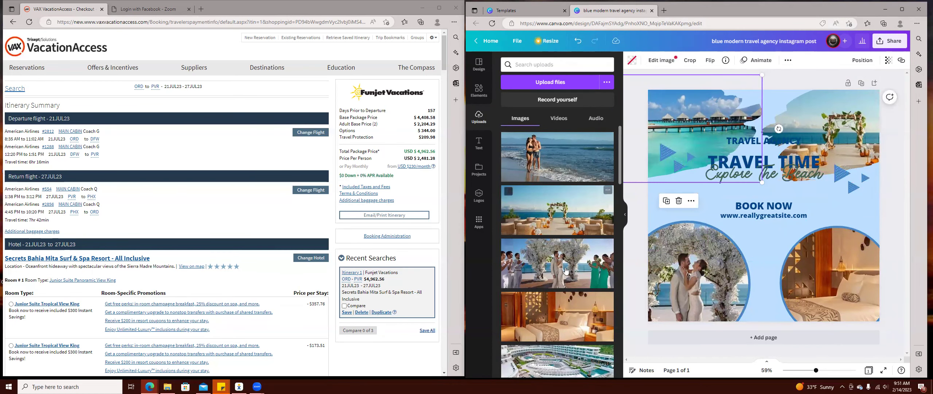
left_click(564, 351)
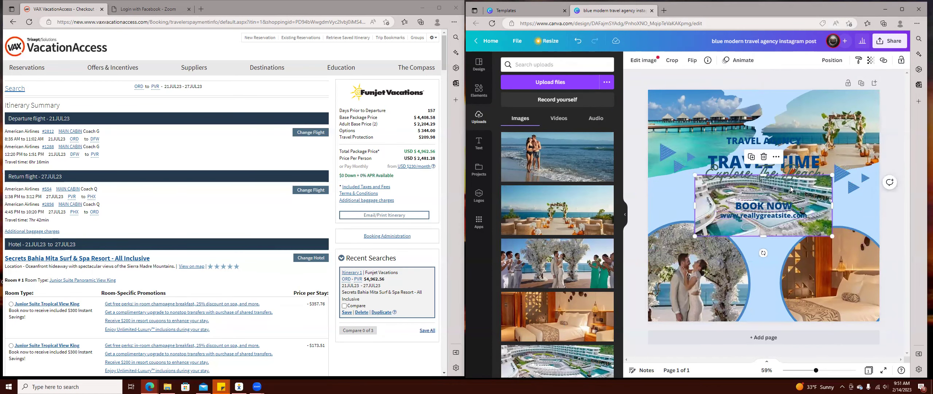
left_click(763, 157)
mouse_move(557, 362)
left_mouse_down()
mouse_move(695, 123)
mouse_move(544, 363)
left_mouse_up()
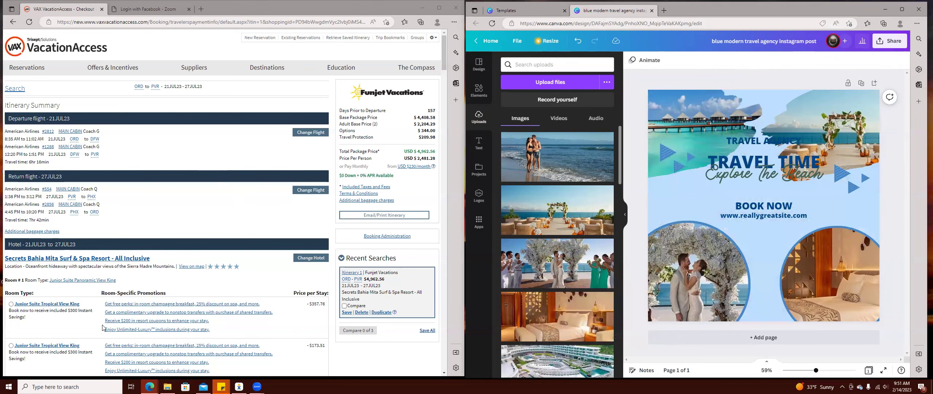
Save the resort's Panoramic Night View gallery photo as 'night view pv'.
left_click(106, 259)
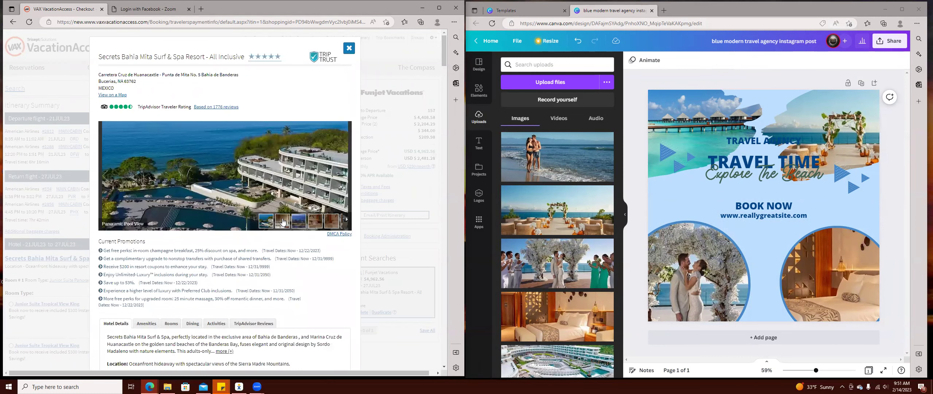
left_click(282, 226)
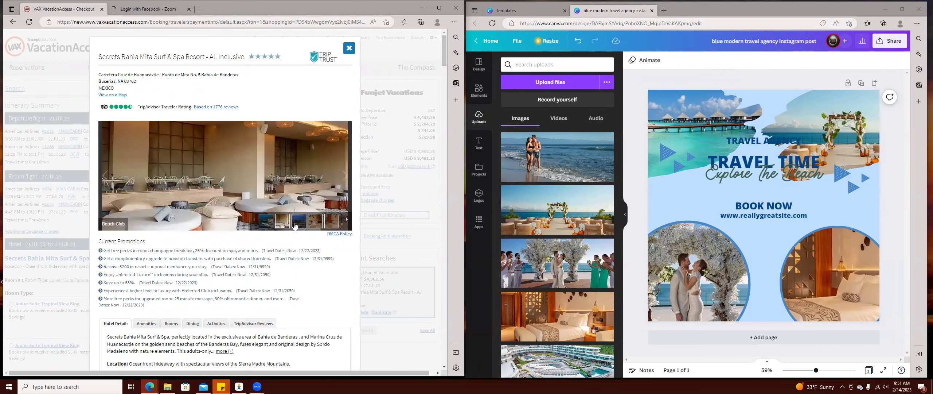
left_click(295, 225)
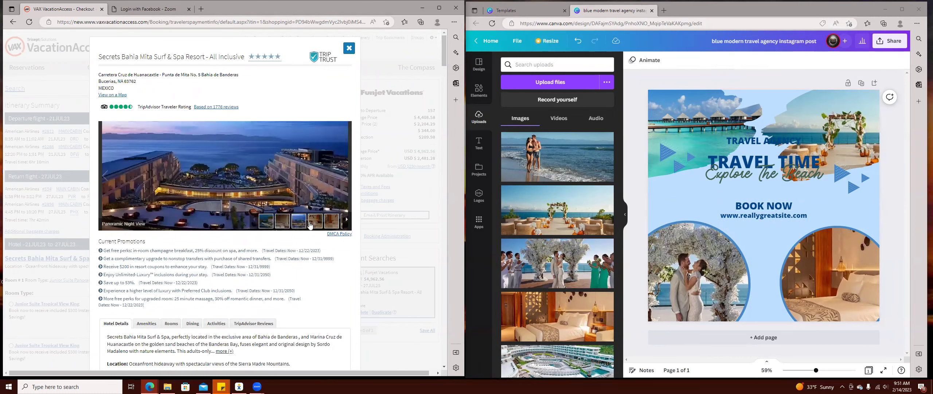
right_click(233, 175)
left_click(267, 198)
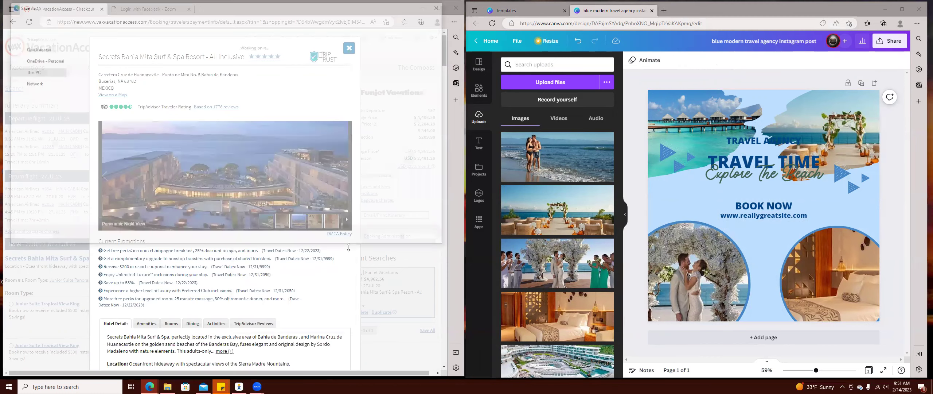
type("night view")
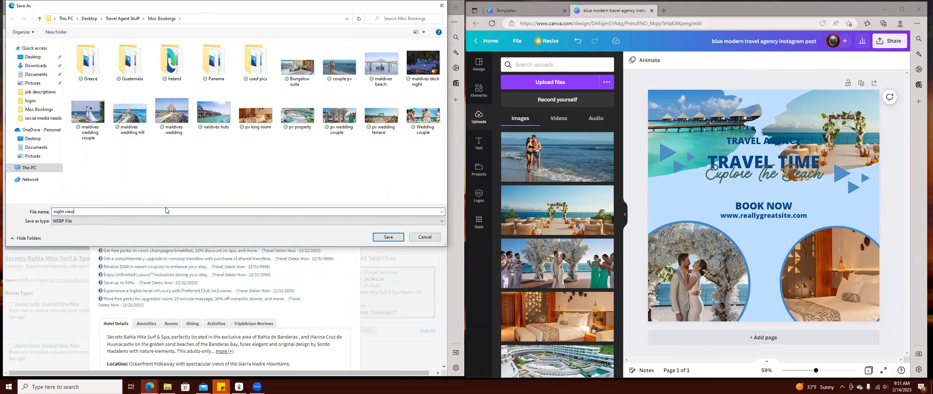
left_click(388, 236)
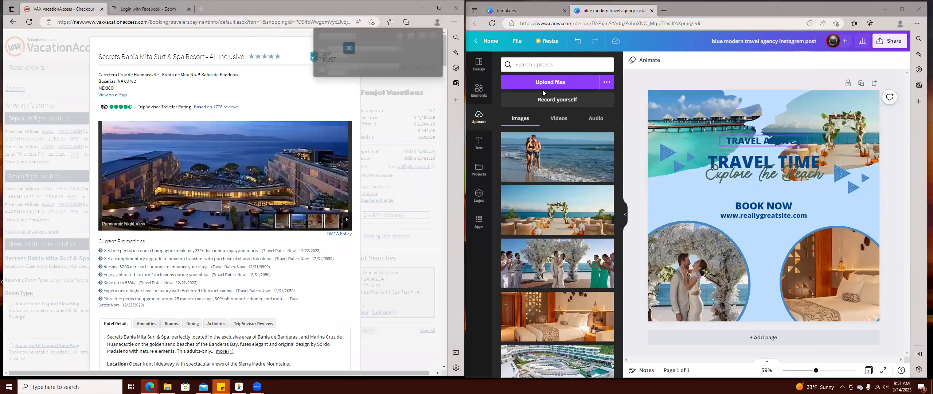
Upload the night view pv image into Canva.
left_click(556, 89)
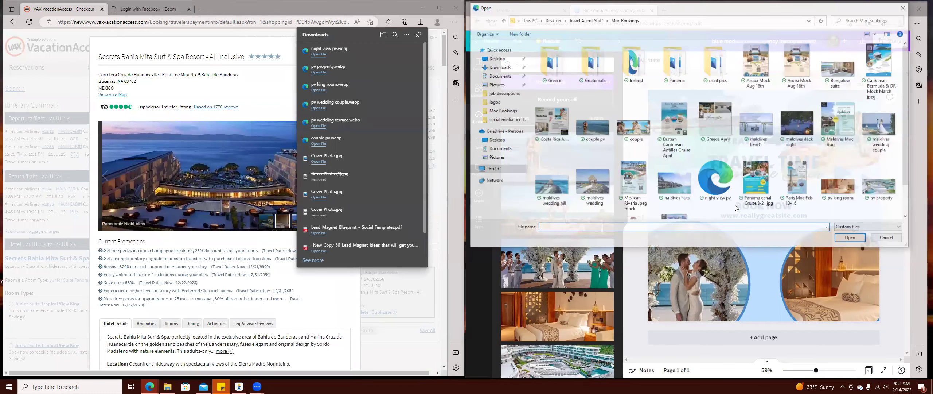
left_click(731, 197)
left_click(852, 238)
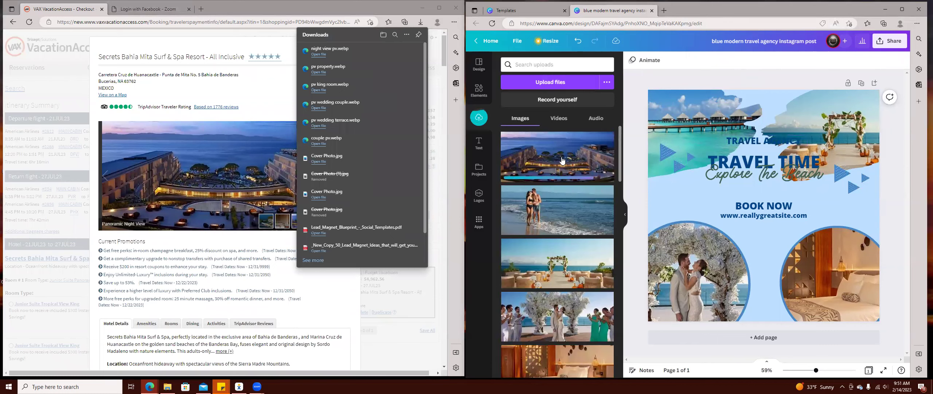
Put the night-view photo in the top banner frame and delete all six blue triangles.
left_click_drag(562, 161, 716, 130)
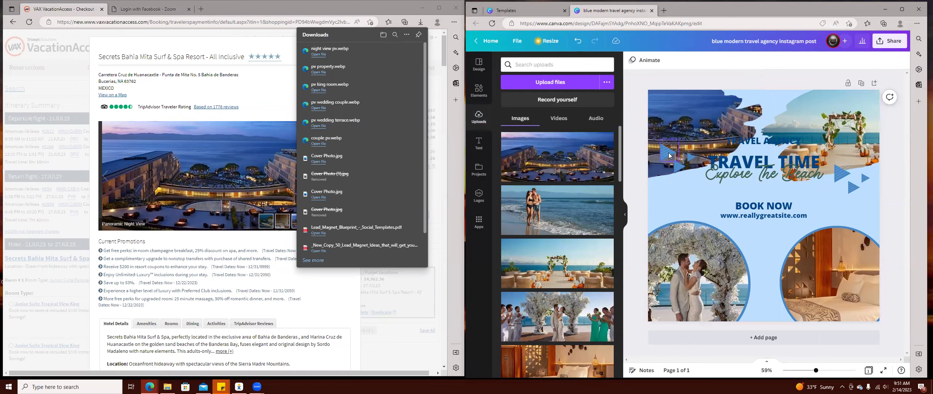
left_click(669, 155)
key("Delete")
left_click(680, 168)
key("Delete")
left_click(691, 157)
key("Delete")
left_click(843, 174)
key("Delete")
left_click(854, 186)
key("Delete")
left_click(866, 181)
key("Delete")
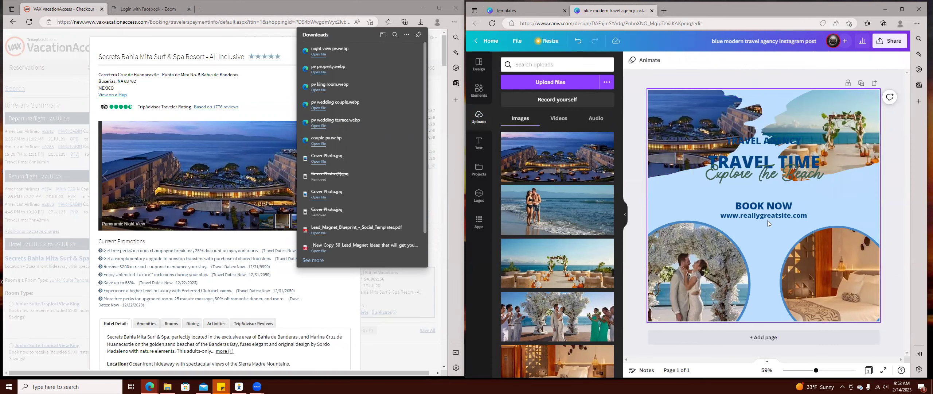
Move the BOOK NOW text down over the lower photos.
left_click_drag(767, 209, 768, 255)
scroll(573, 246, "down", 5)
scroll(573, 246, "down", 10)
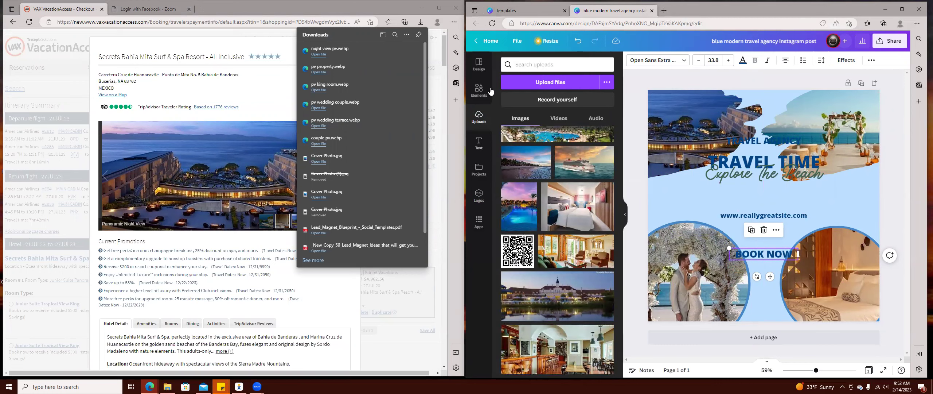
Add the uploaded QR code image and shrink it to a small square beside the website line.
left_click(479, 91)
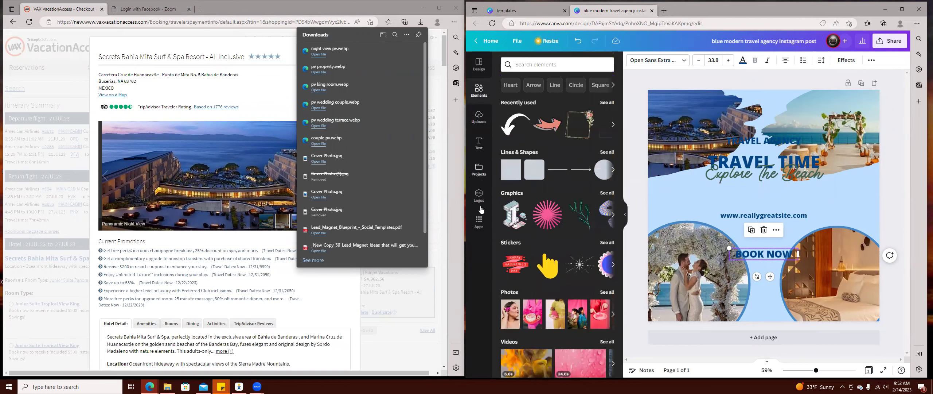
left_click(479, 220)
scroll(532, 179, "down", 2)
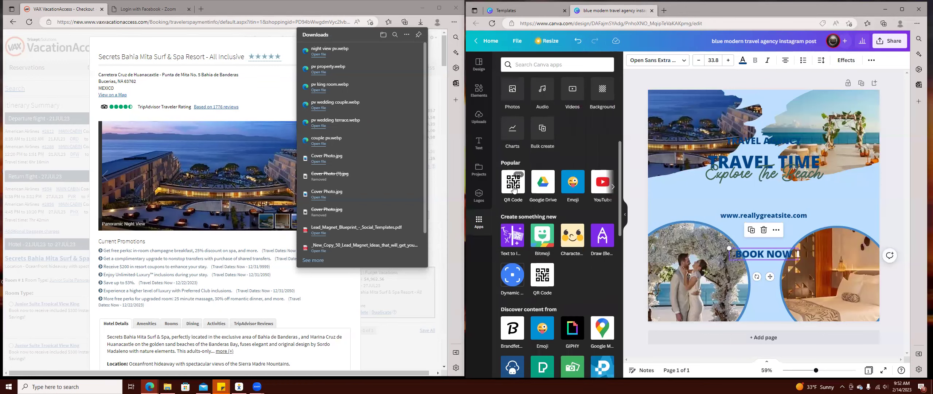
left_click(479, 117)
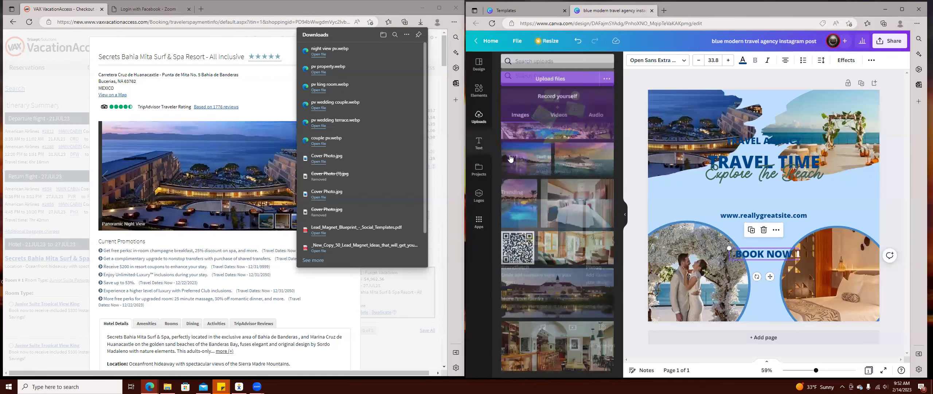
left_click(518, 250)
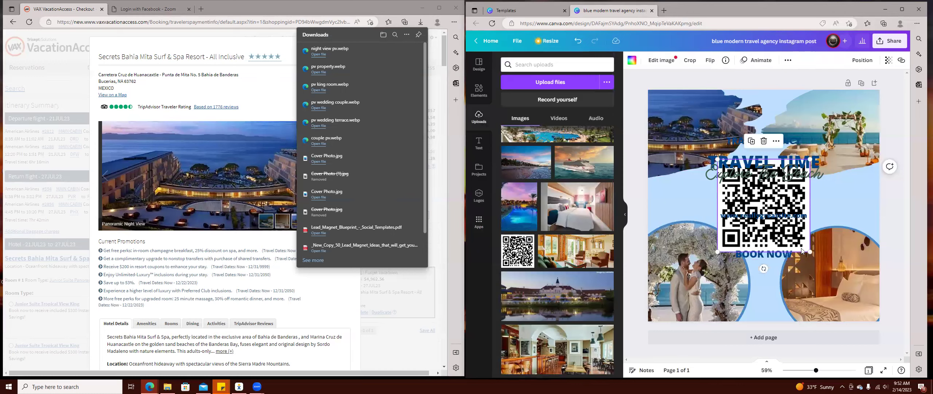
left_click_drag(780, 205, 846, 205)
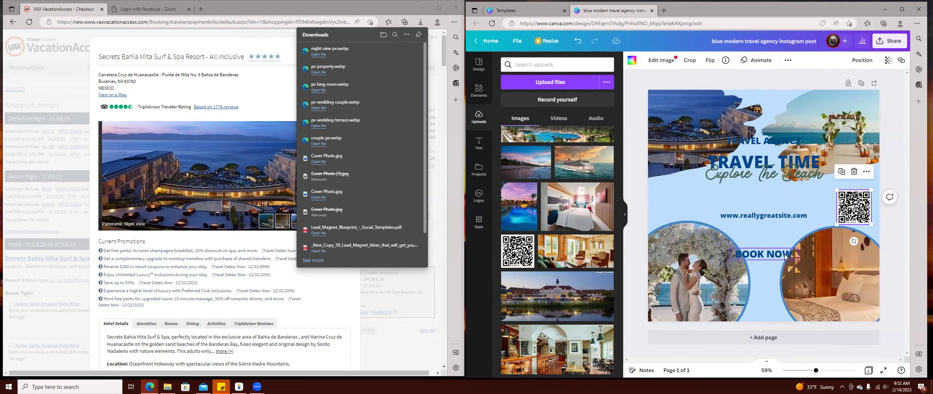
Move BOOK NOW to the upper right above the QR code and reduce its font size.
left_click_drag(787, 244, 871, 172)
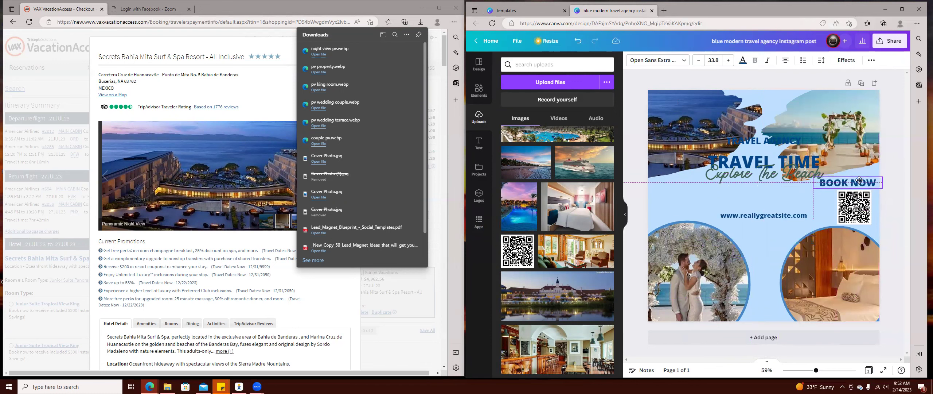
left_click(698, 60)
left_click(699, 60)
left_click(699, 61)
left_click(698, 60)
left_click(702, 62)
left_click(702, 62)
left_click(701, 62)
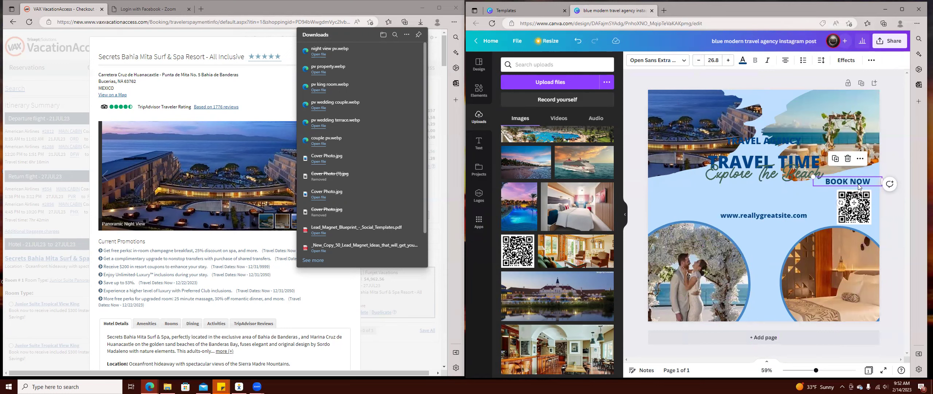
left_click_drag(859, 186, 864, 188)
Replace the Explore The Beach subtitle with 'Puerto Vallarta', capitalising both words.
left_click_drag(759, 178, 751, 187)
double_click(750, 185)
right_click(749, 184)
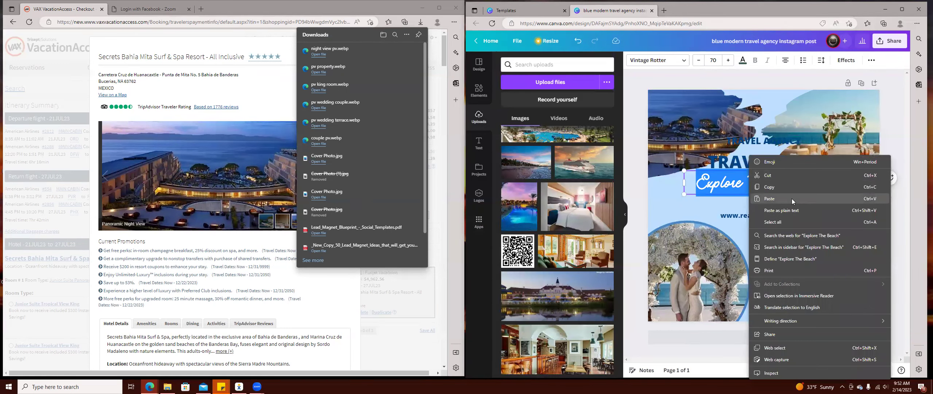
left_click(792, 198)
left_click(757, 185)
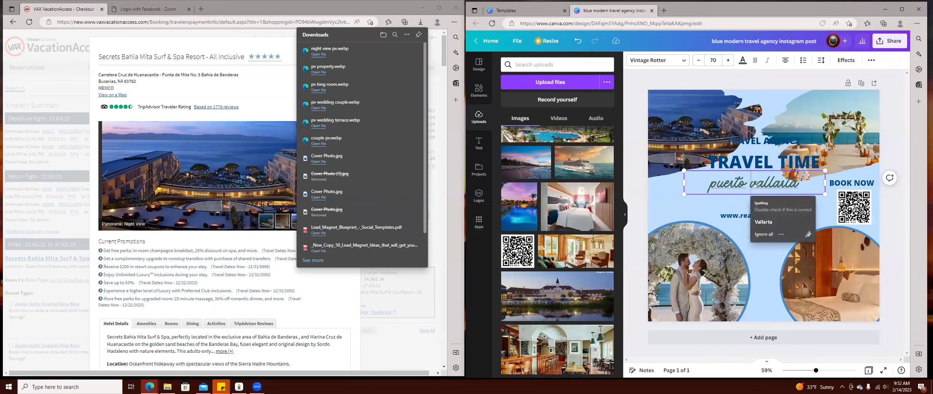
left_click(763, 222)
left_click(716, 184)
left_click(734, 221)
Delete the TRAVEL TIME heading, leaving TRAVEL AGENCY, and close the downloads and hotel popups.
left_click(764, 166)
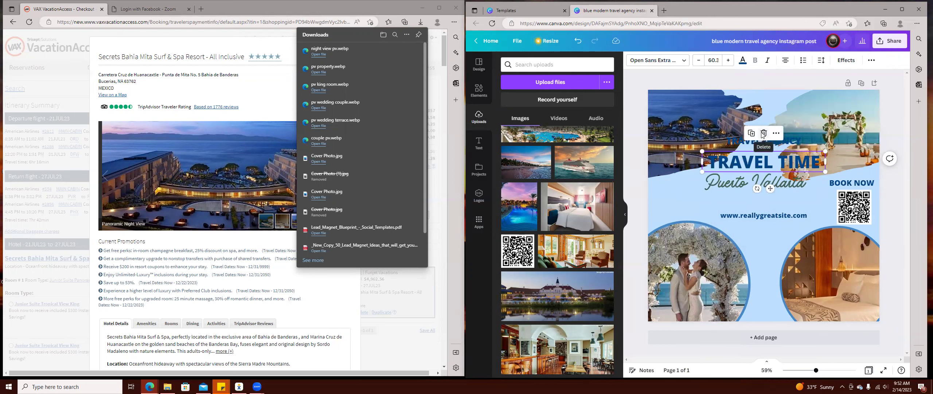
left_click(763, 134)
left_click(749, 167)
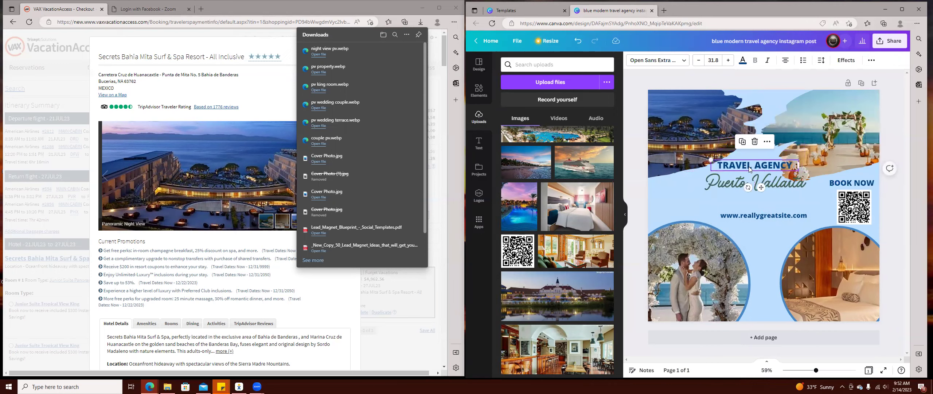
left_click(251, 87)
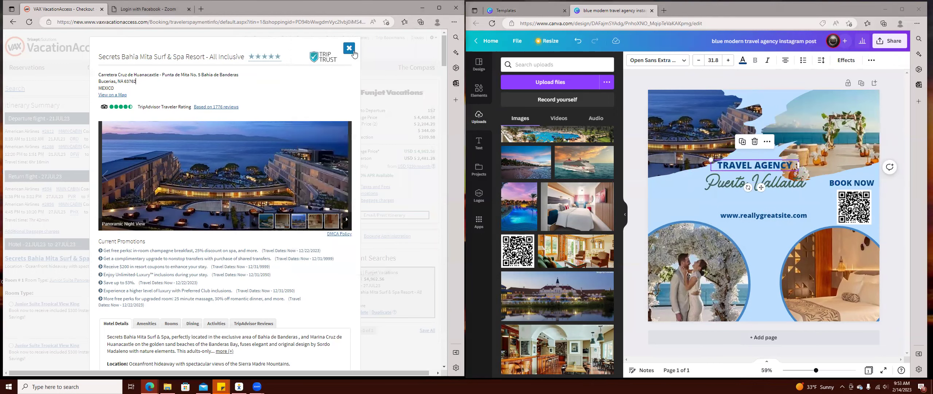
left_click(355, 55)
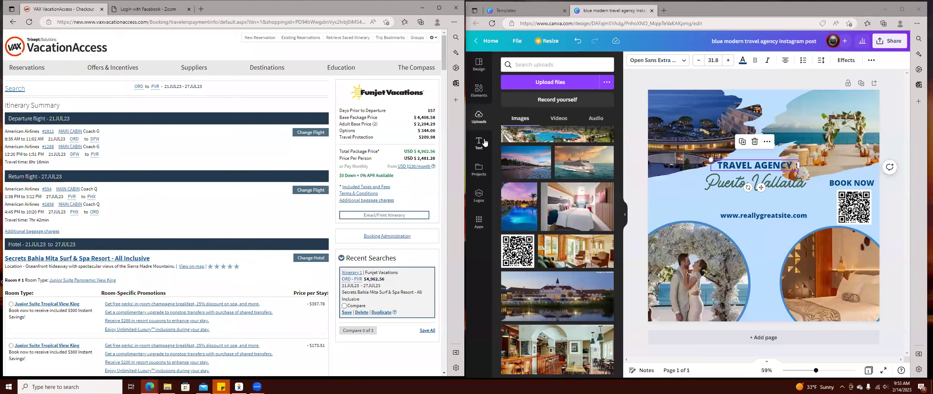
Browse the Elements library's Lines & Shapes and the main elements list.
left_click(479, 90)
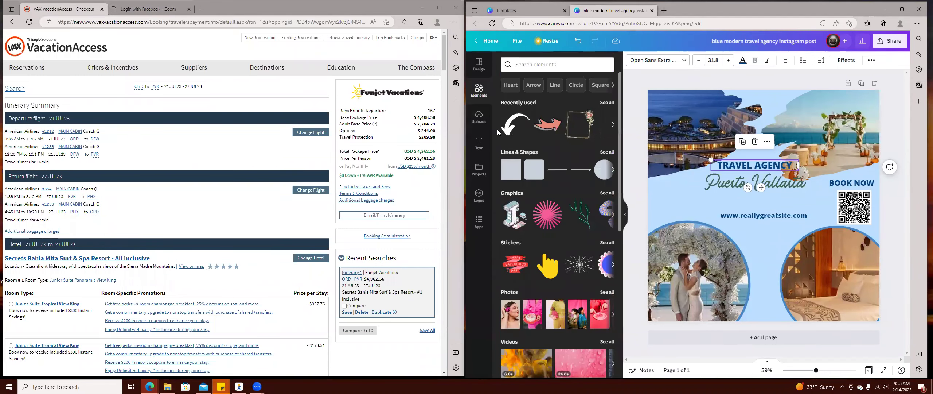
left_click(608, 152)
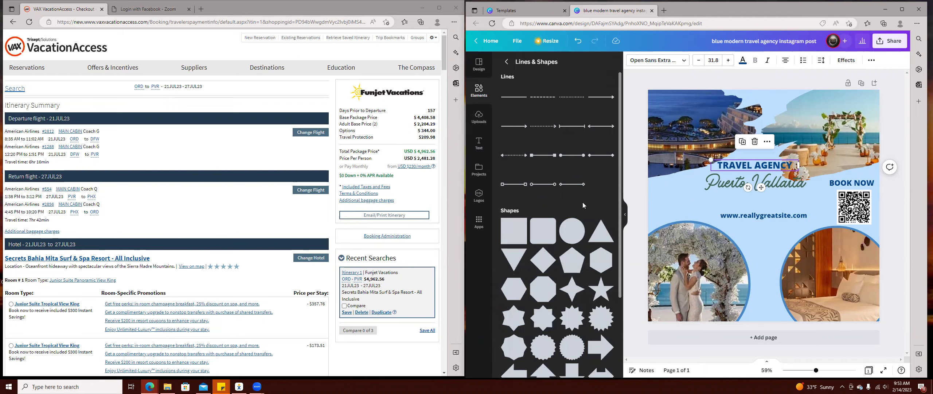
scroll(564, 243, "down", 4)
scroll(565, 243, "down", 2)
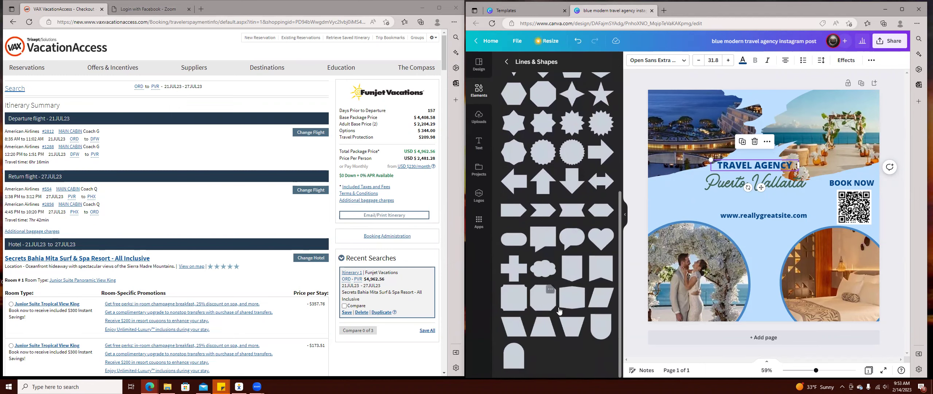
scroll(570, 280, "up", 6)
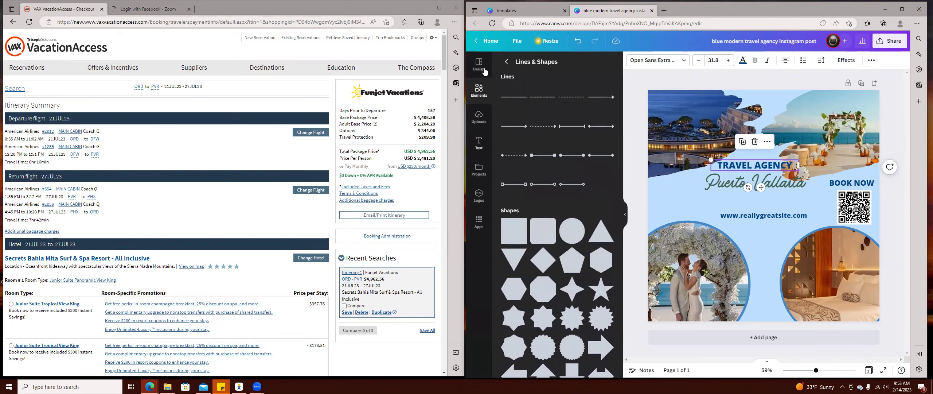
left_click(505, 62)
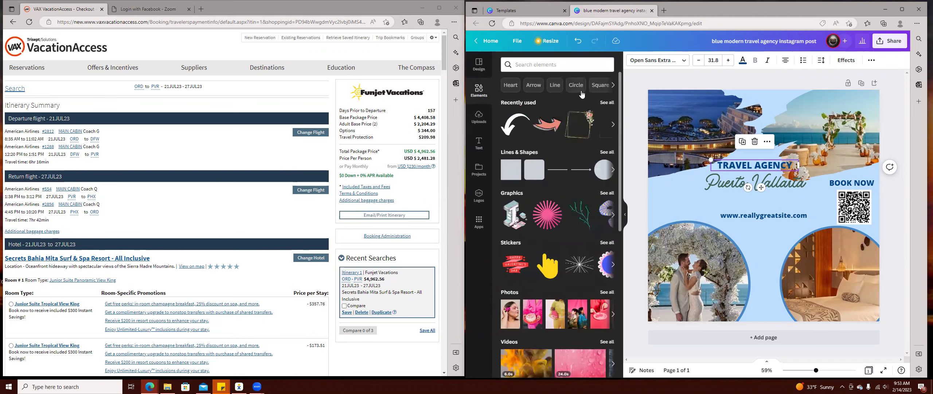
scroll(557, 184, "down", 5)
scroll(557, 184, "down", 9)
scroll(565, 184, "up", 3)
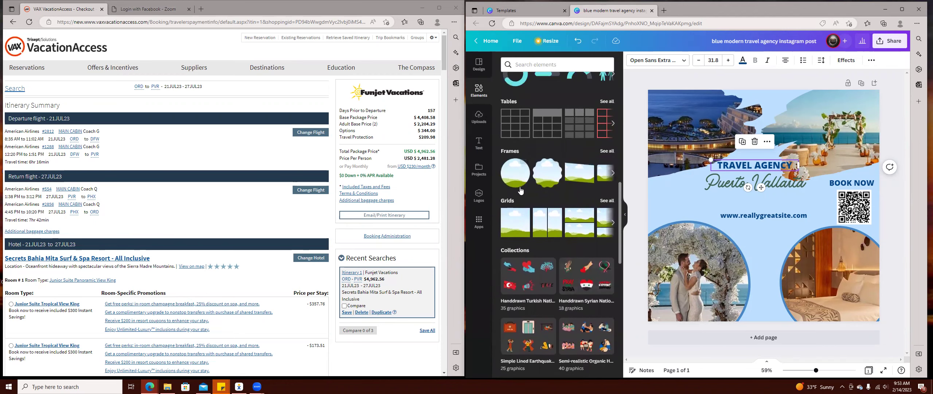
scroll(582, 232, "down", 5)
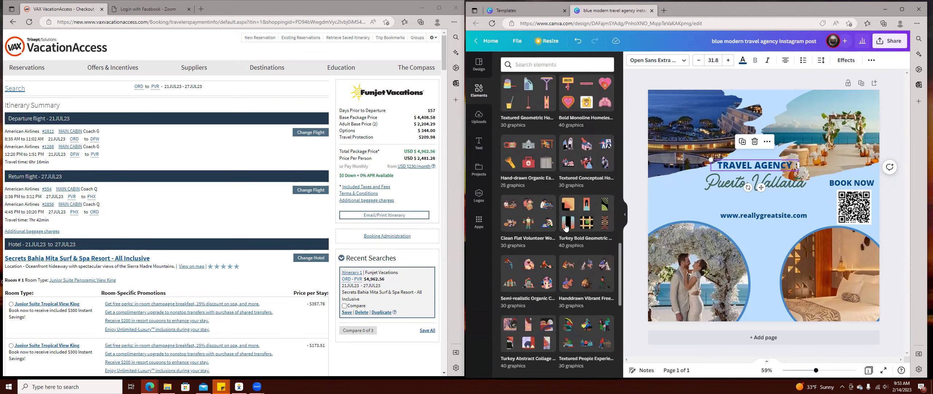
scroll(567, 220, "up", 15)
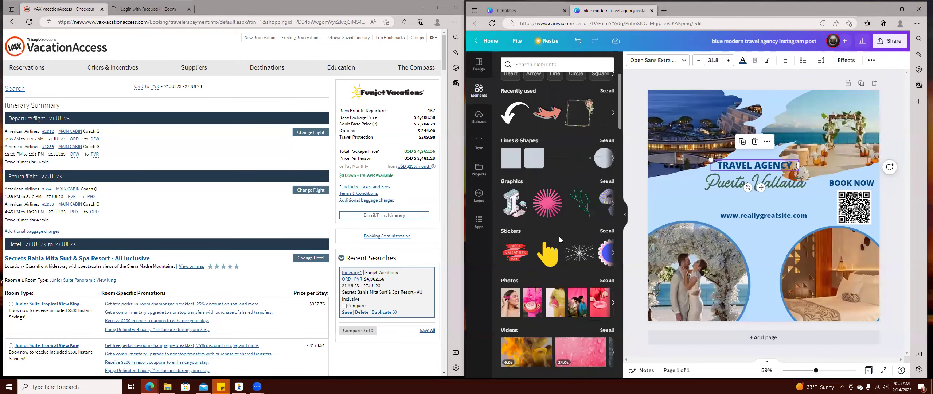
scroll(569, 156, "up", 1)
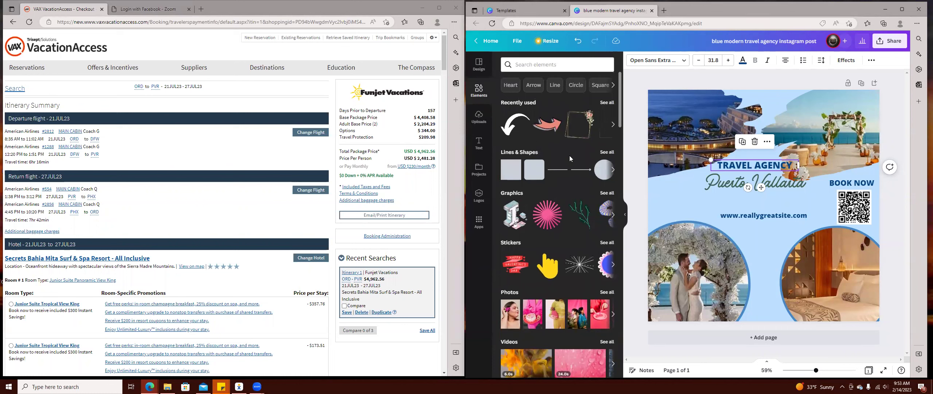
Try the Shadow quick search, view its video results, then clear it.
left_click(613, 85)
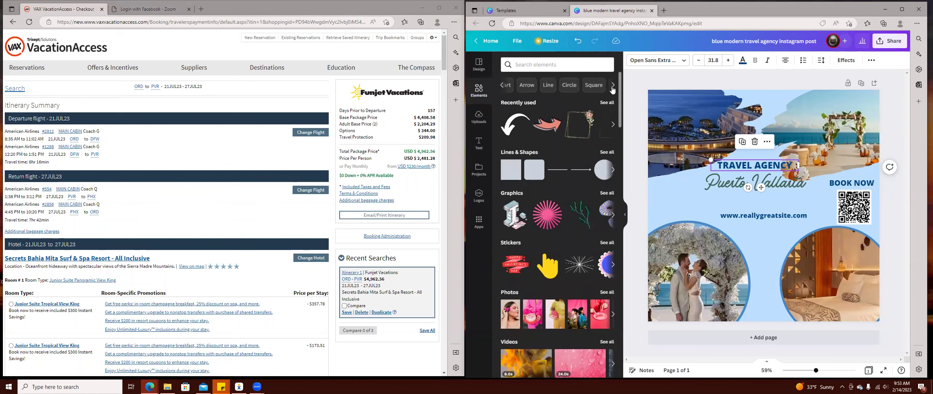
left_click(566, 85)
left_click(525, 83)
left_click(505, 84)
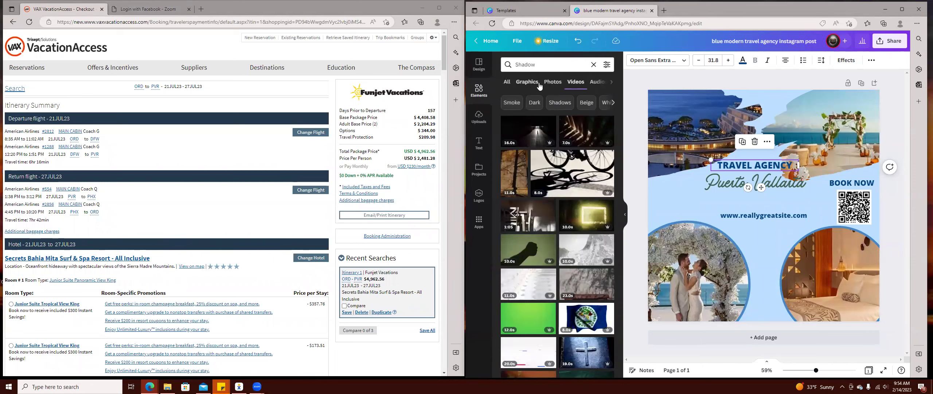
left_click(481, 90)
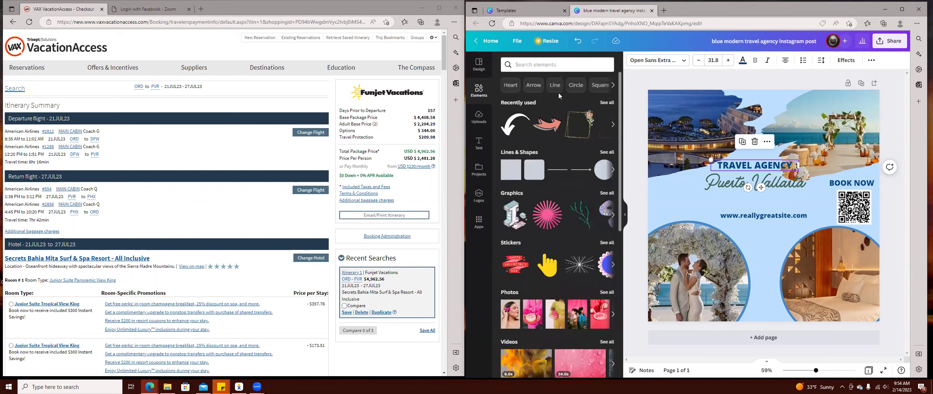
Search elements for Circle and show only the photo results.
left_click(576, 85)
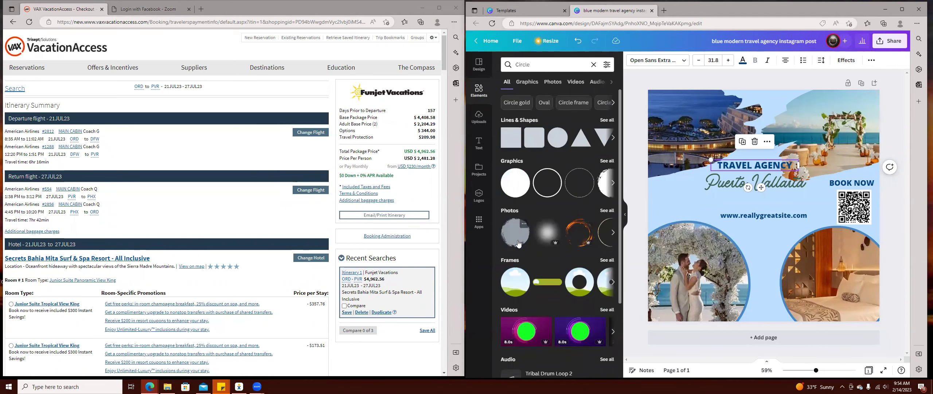
left_click(605, 210)
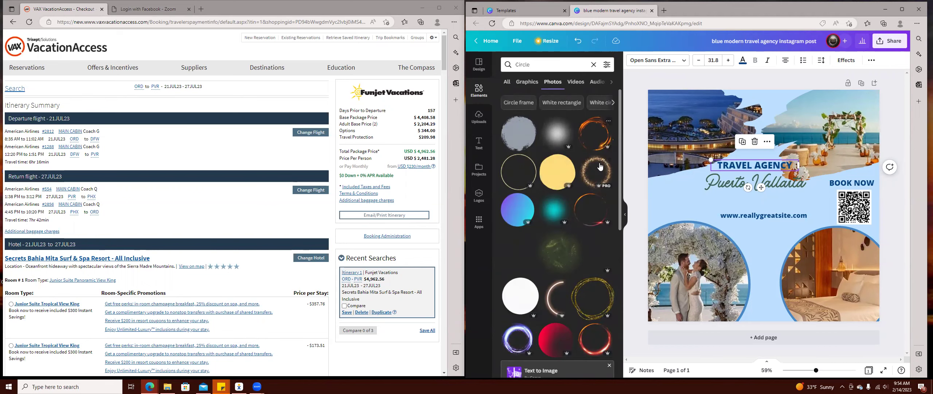
scroll(598, 198, "down", 4)
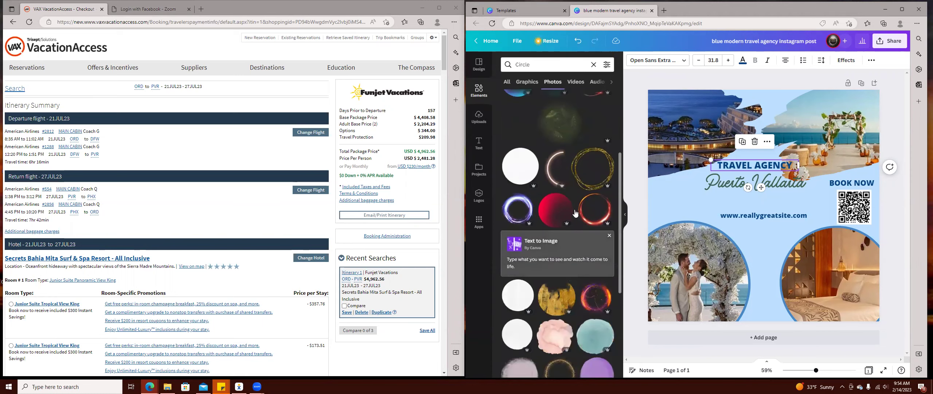
scroll(583, 219, "up", 4)
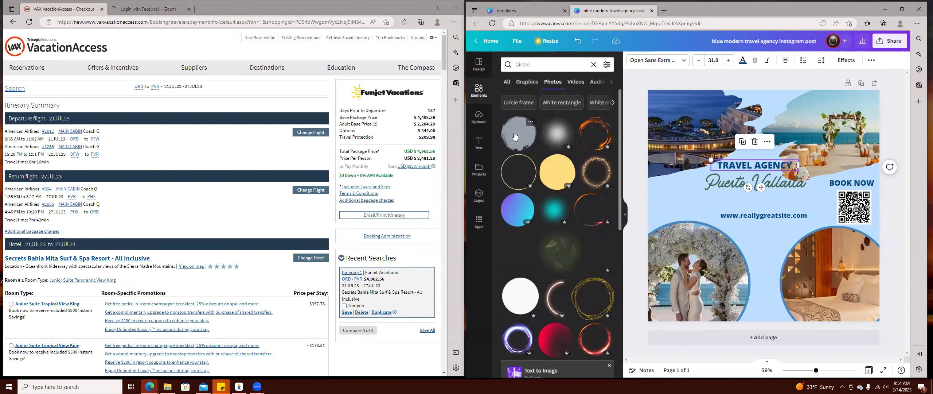
Try grey and black brush circles on the post, resizing and then deleting each.
left_click(515, 137)
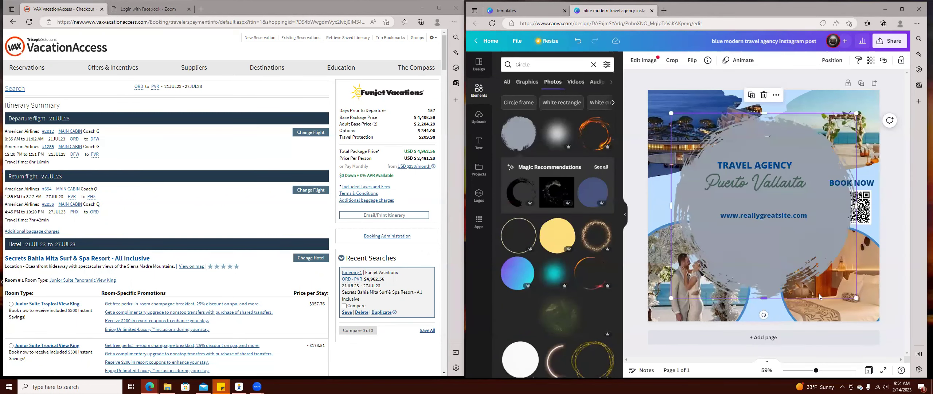
left_click_drag(861, 301, 812, 205)
left_click_drag(780, 141, 746, 132)
left_click_drag(686, 145, 677, 199)
key("Delete")
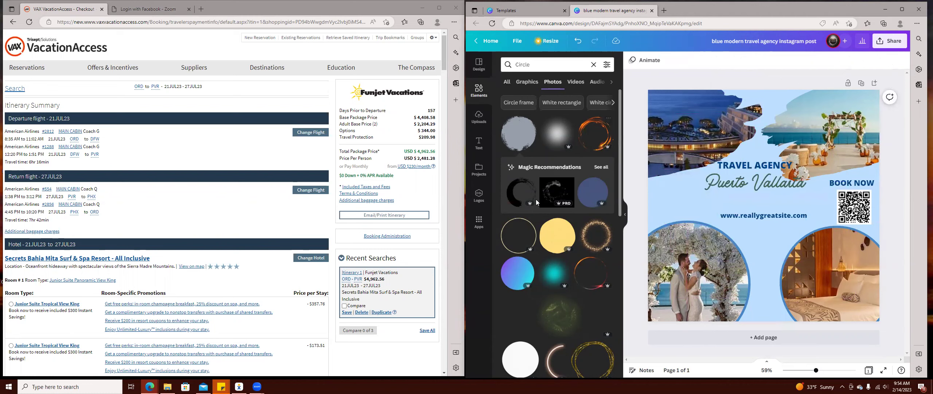
left_click(524, 192)
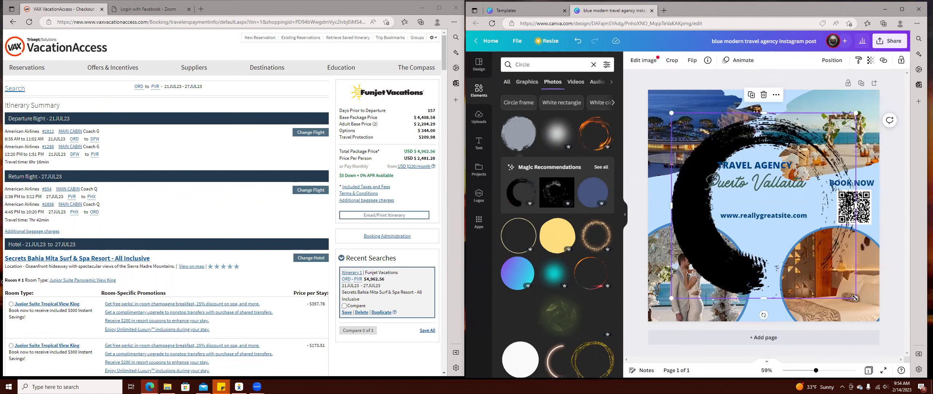
mouse_move(820, 230)
left_mouse_down()
mouse_move(726, 171)
mouse_move(748, 190)
left_mouse_up()
left_click(710, 95)
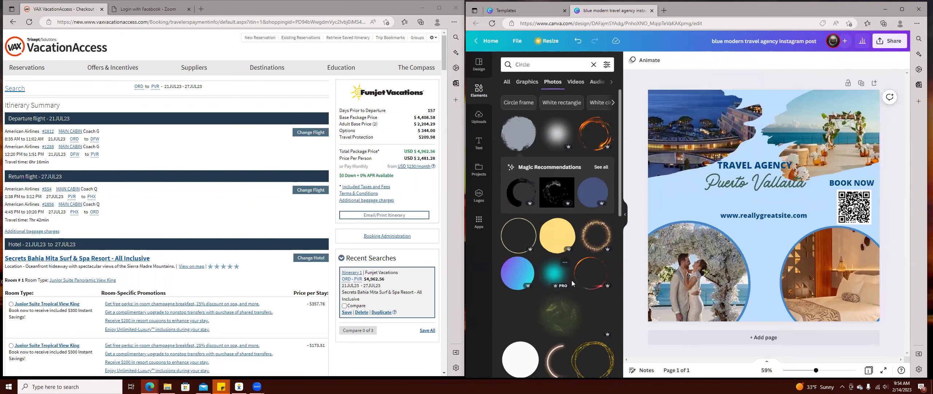
Add the orange glow circle, shrink it to about 304 by 254 and place it near the title.
left_click(594, 277)
left_click_drag(856, 287, 761, 200)
left_click_drag(714, 172, 743, 221)
left_click_drag(813, 231, 684, 214)
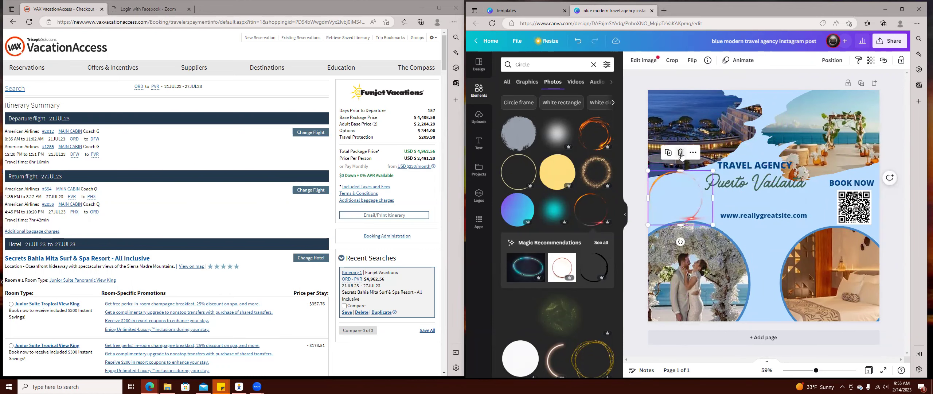
left_click(684, 156)
Replace the Circle search with an elements search for 'rectangle'.
left_click(549, 63)
key("ctrl+a")
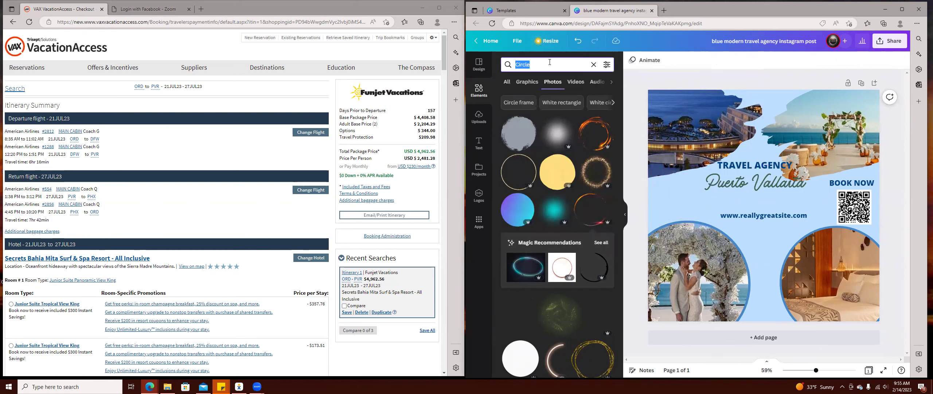
type("rectan")
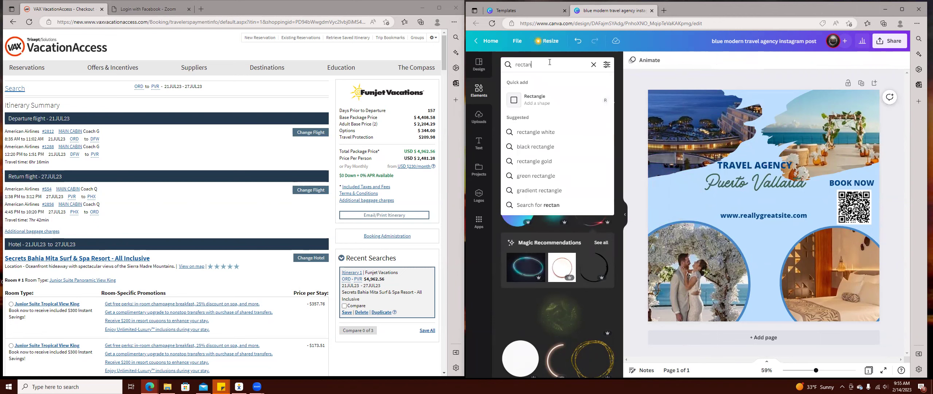
type("gle")
key("Return")
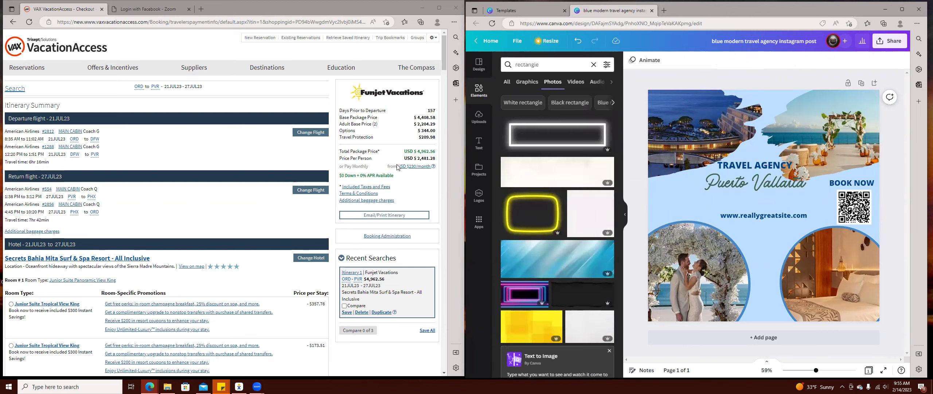
scroll(571, 270, "down", 4)
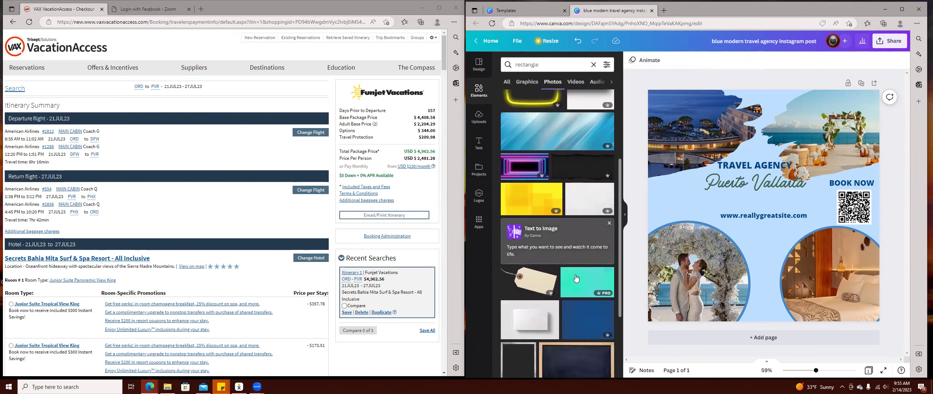
scroll(572, 301, "up", 2)
scroll(572, 299, "up", 2)
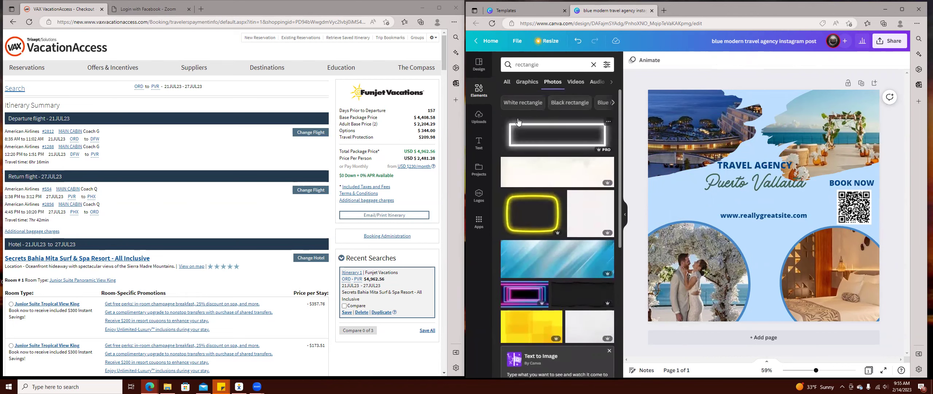
Add a white rectangle shrunk to 288 by 77 and copy TRAVEL AGENCY below the title.
left_click(556, 179)
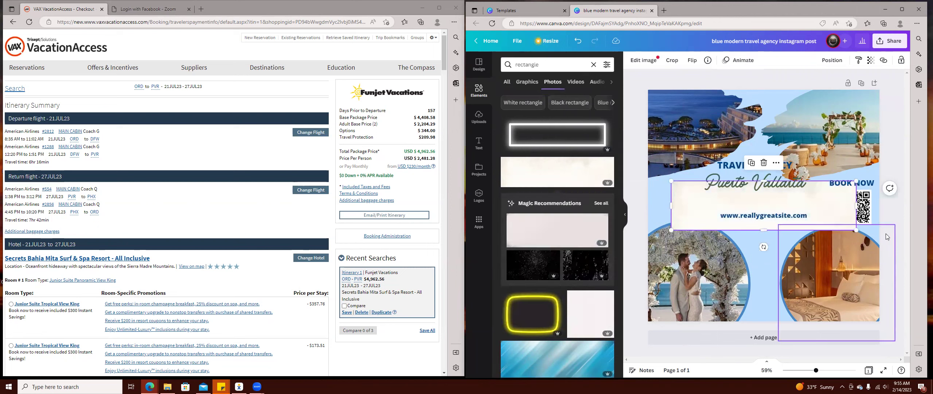
left_click_drag(816, 223, 660, 198)
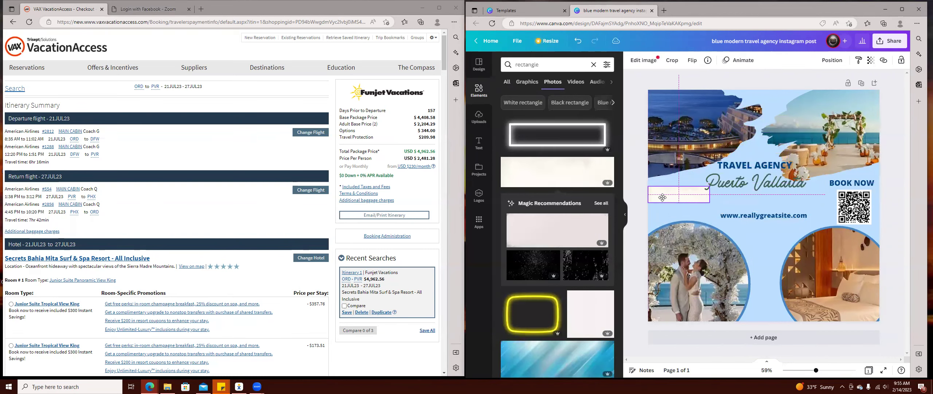
left_click(747, 164)
left_click_drag(755, 165, 692, 200)
Change the copied text to the price $4962.56 and reduce its font size.
double_click(689, 201)
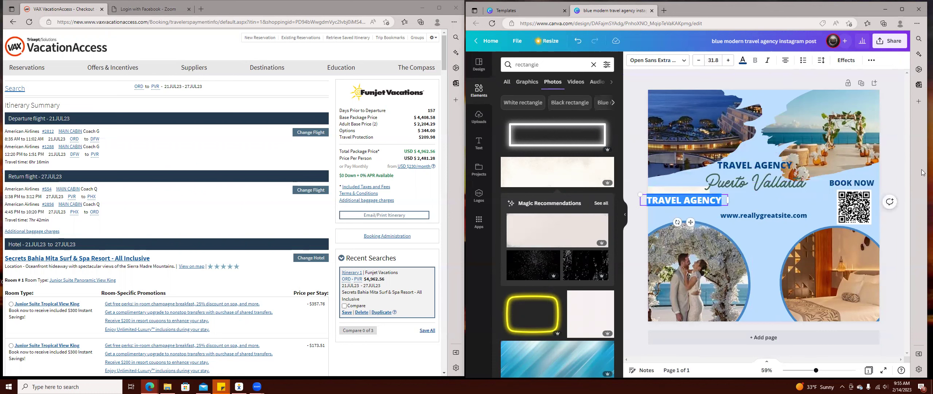
type("$")
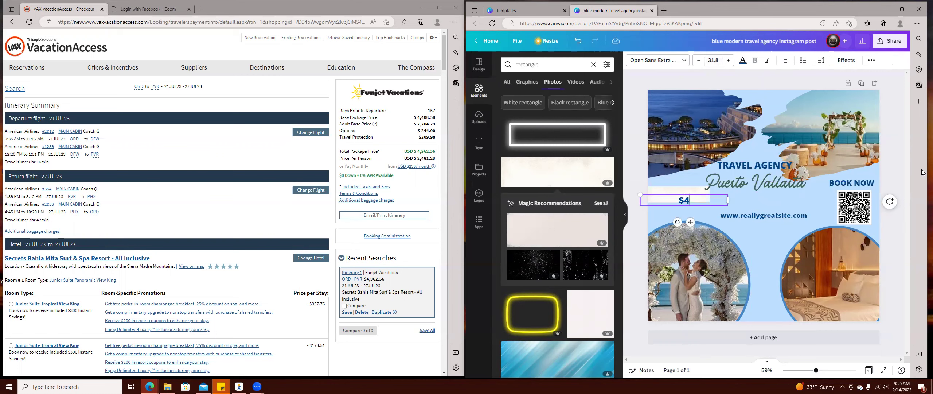
type("4961")
key("BackSpace")
type("\\")
key("BackSpace")
type("2.56")
left_click(703, 62)
left_click(702, 62)
left_click(702, 62)
left_click(702, 62)
left_click(702, 62)
left_click(703, 62)
left_click(703, 62)
left_click(702, 62)
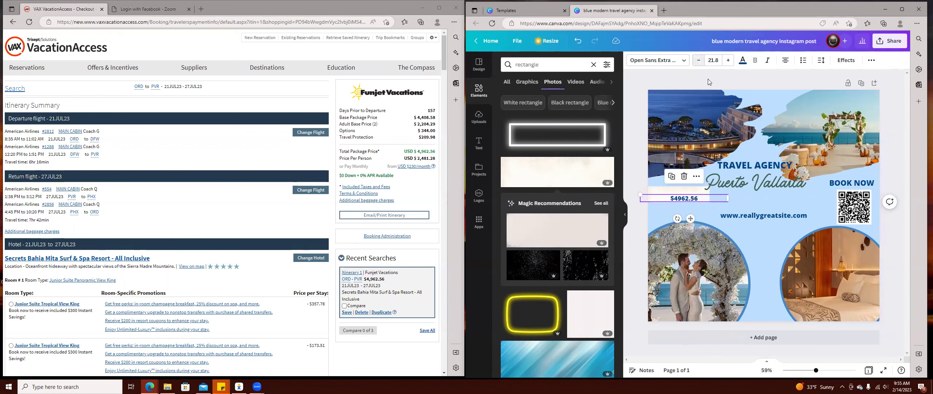
Narrow the price box, add 'FOR 2' on a second line, and move it up right.
left_click_drag(728, 198, 687, 198)
key("Return")
type("FOR")
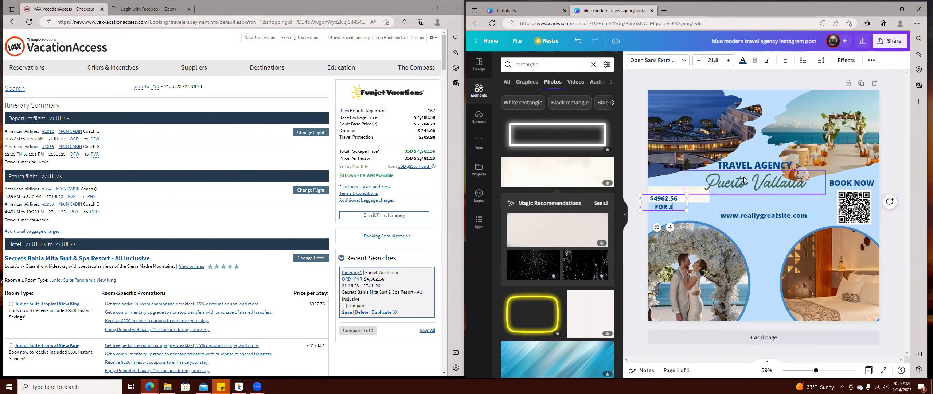
type(" 2")
left_click(736, 215)
left_click_drag(661, 208, 675, 197)
Replace the website text with the agent's Facebook page address on one line along the top edge.
left_click_drag(761, 168, 774, 201)
double_click(774, 201)
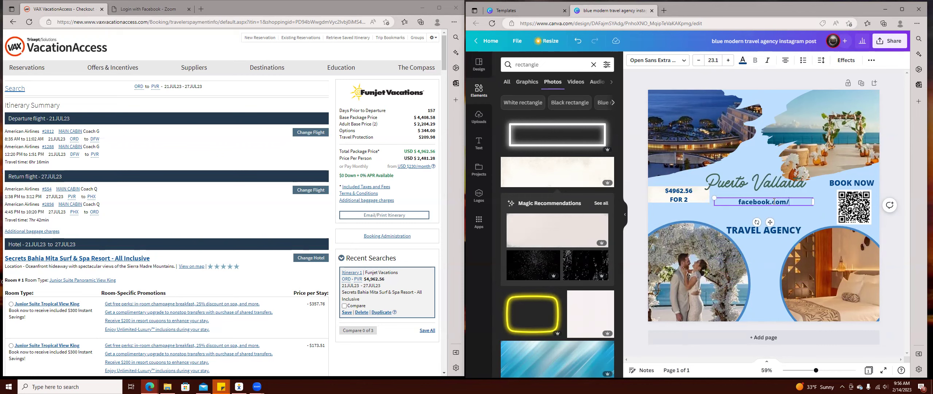
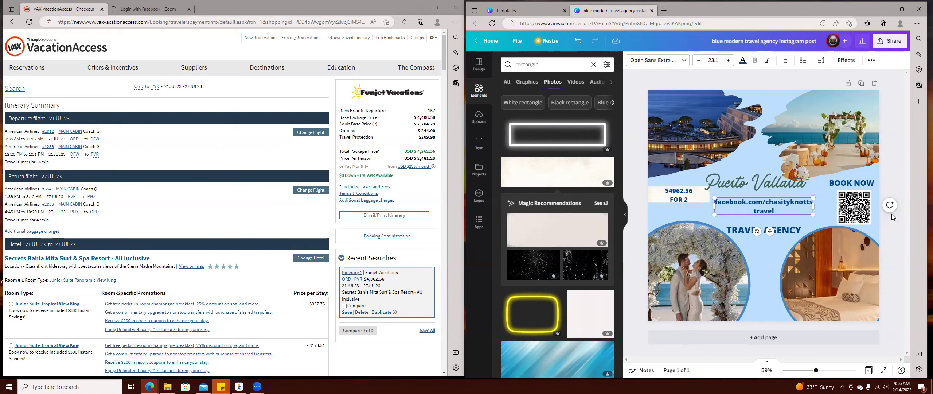
left_click_drag(814, 206, 852, 204)
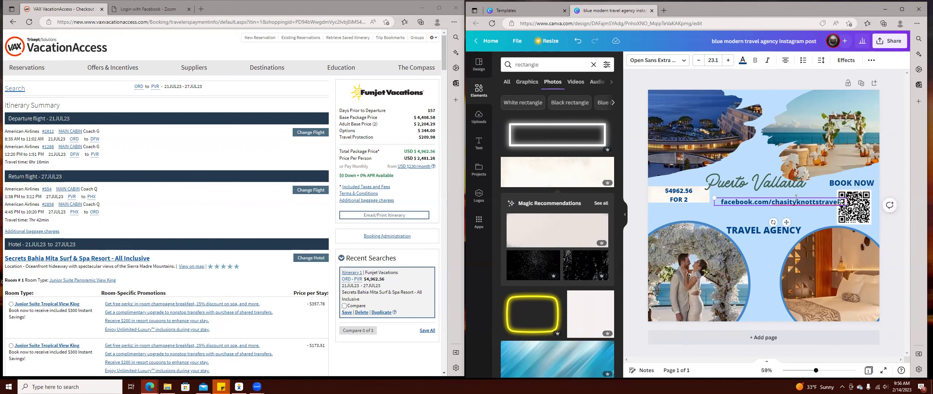
left_click_drag(807, 200, 834, 93)
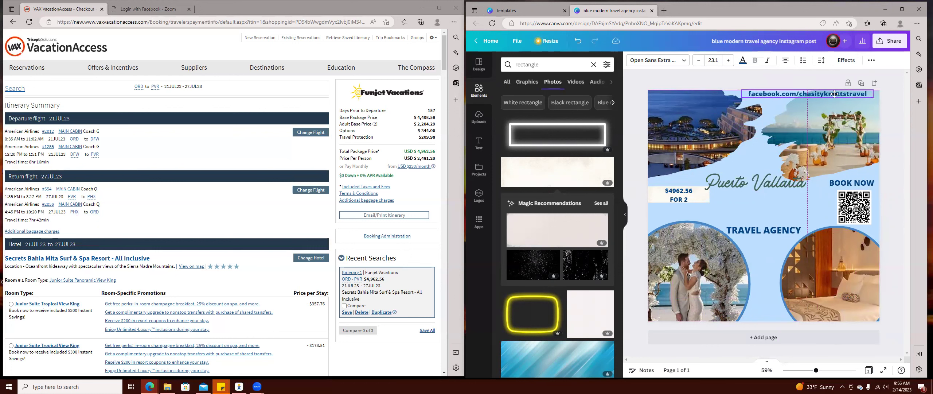
Shrink the Facebook address to size 16.1, shift it left, and add the first brand kit logo.
left_click(835, 94)
left_click(698, 61)
left_click(699, 61)
left_click(699, 61)
left_click(699, 60)
left_click(699, 60)
left_click(699, 61)
left_click(698, 61)
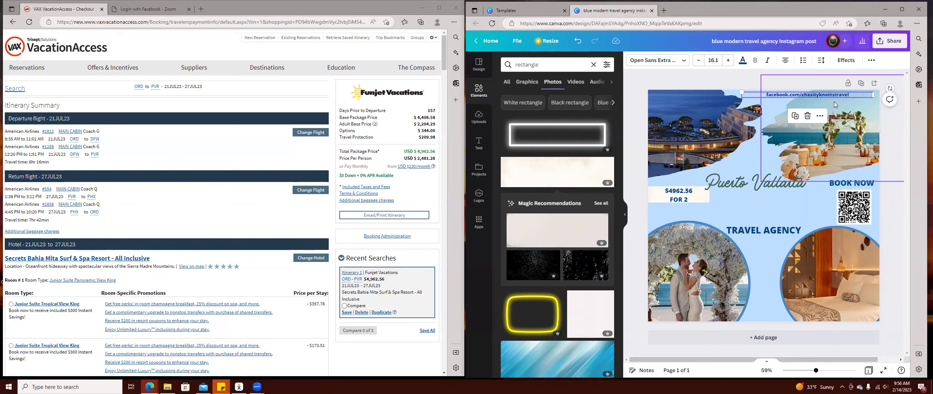
left_click_drag(823, 95, 784, 93)
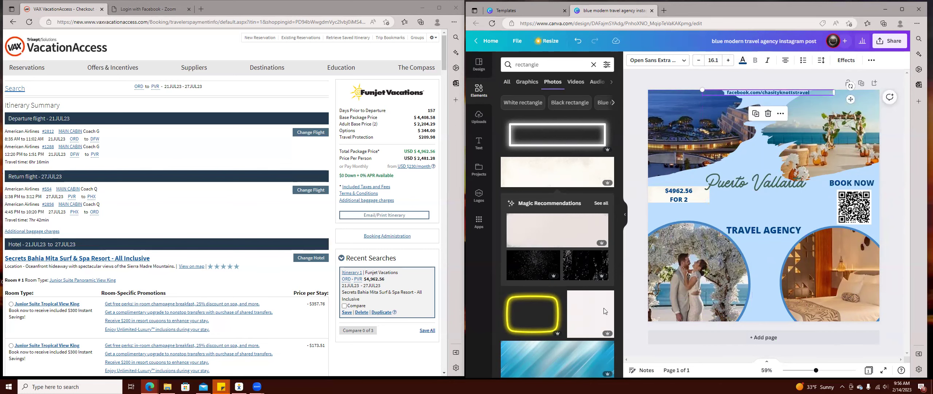
left_click(479, 195)
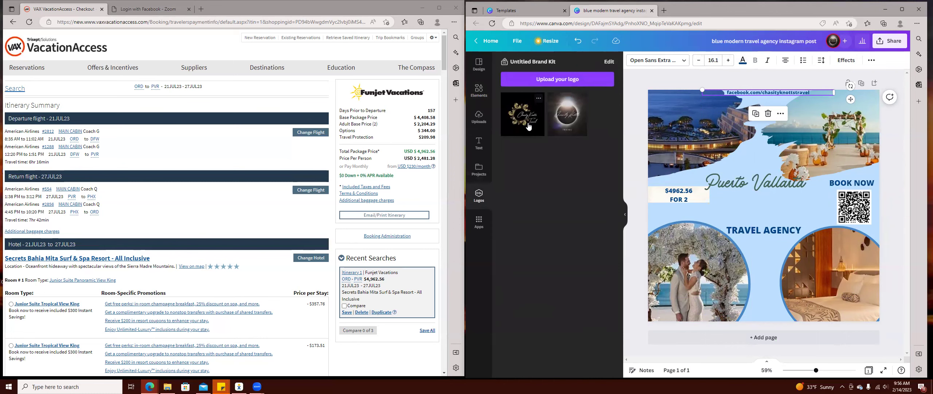
left_click(528, 126)
Shrink the logo to 173 by 173, place it near the bottom, and raise the Puerto Vallarta title.
left_click_drag(827, 269, 854, 164)
left_click_drag(853, 244, 767, 316)
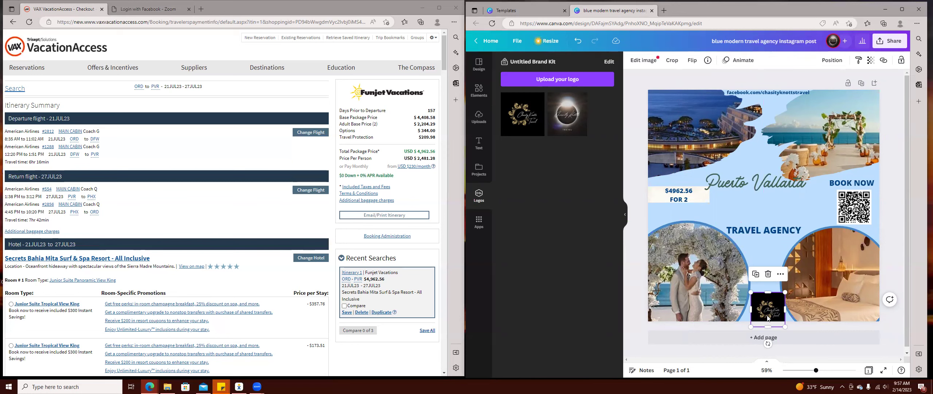
left_click_drag(760, 182, 750, 170)
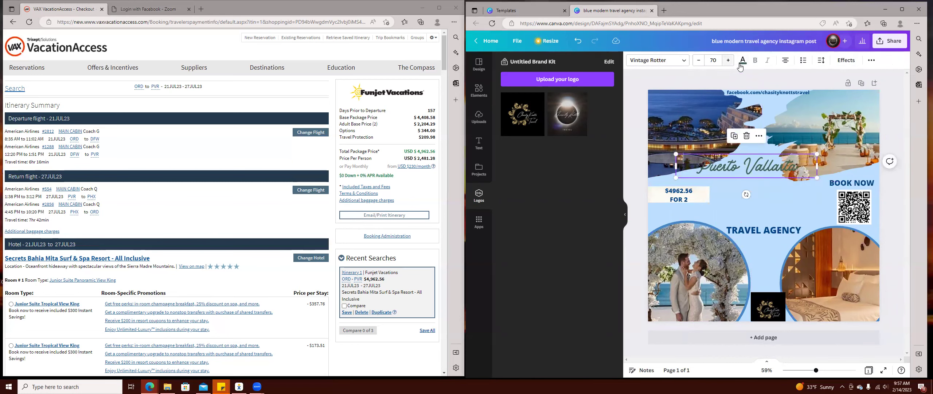
left_click(743, 60)
Recolour the Puerto Vallarta title dark blue and nudge the two photos up slightly.
left_click(528, 207)
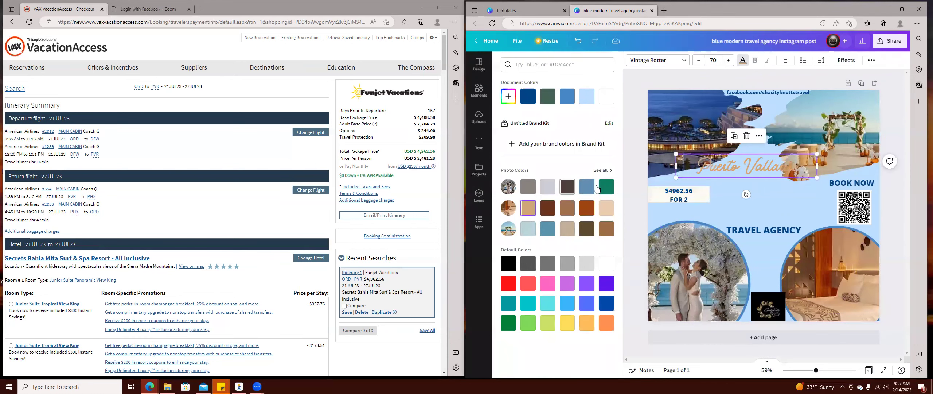
left_click(527, 97)
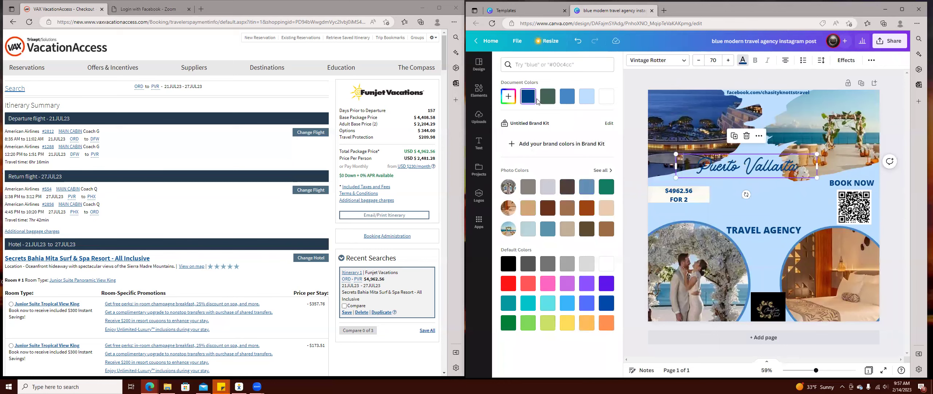
left_click(699, 131)
left_click_drag(685, 128, 686, 118)
left_click_drag(847, 150, 769, 314)
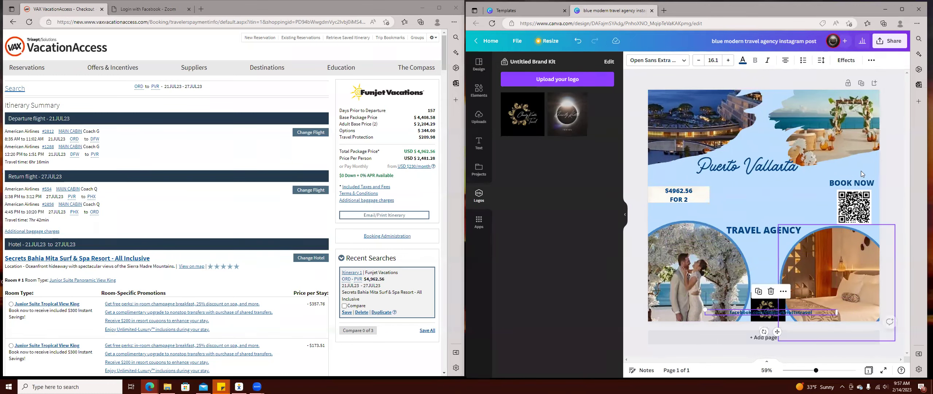
Move Puerto Vallarta up and right, and place the price block above it.
left_click_drag(772, 167, 788, 156)
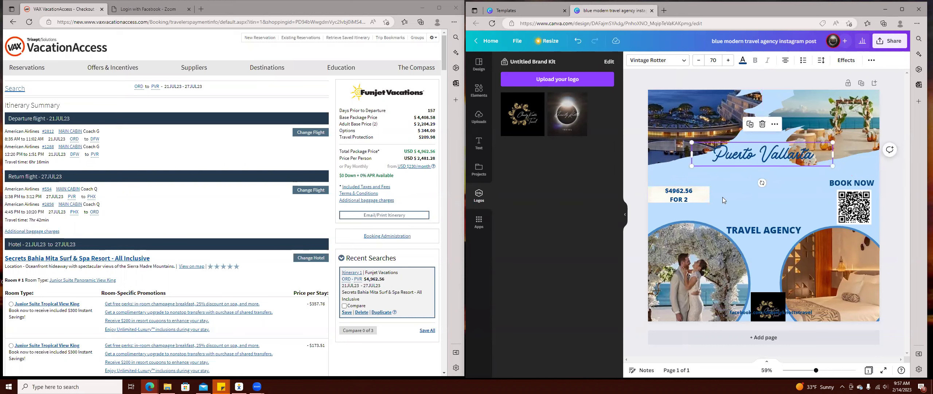
left_click_drag(680, 199, 767, 101)
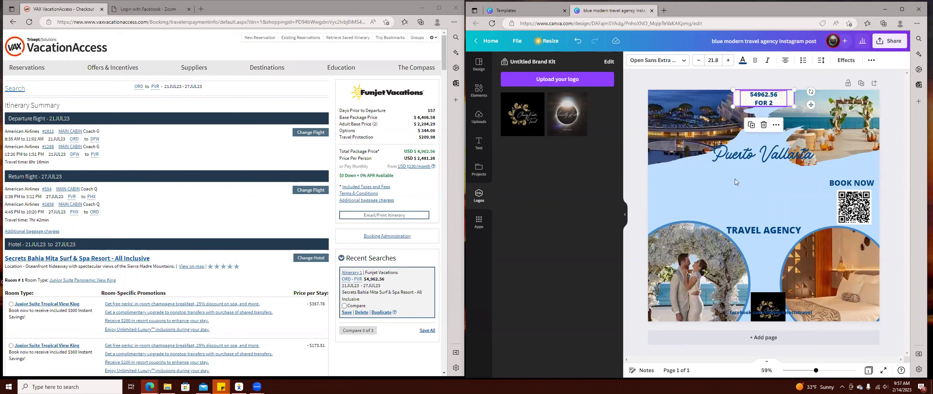
left_click(738, 103)
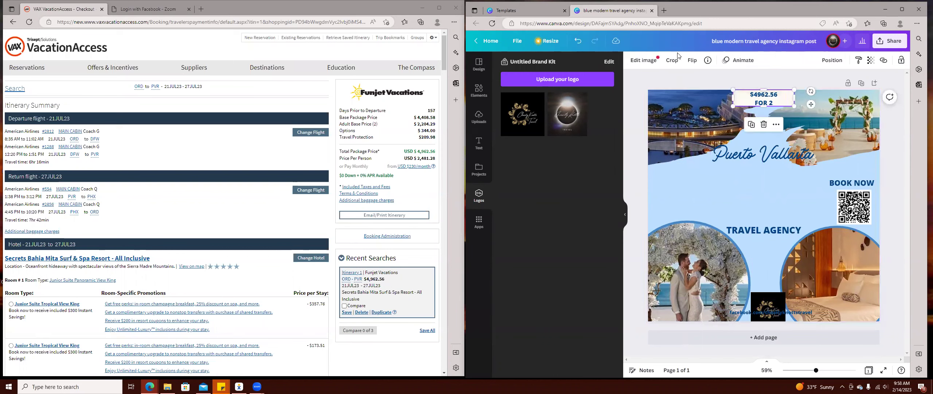
Browse the Edit image effects, then view the Instagram post templates in Design.
left_click(647, 62)
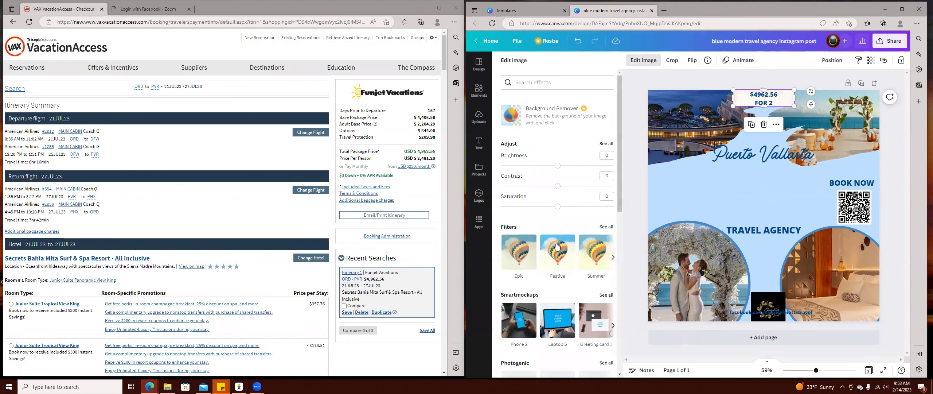
scroll(562, 240, "down", 10)
scroll(578, 221, "up", 10)
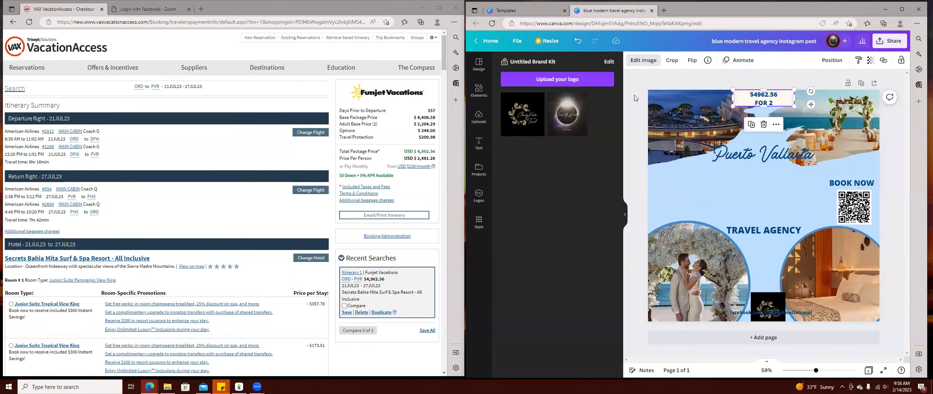
left_click(479, 66)
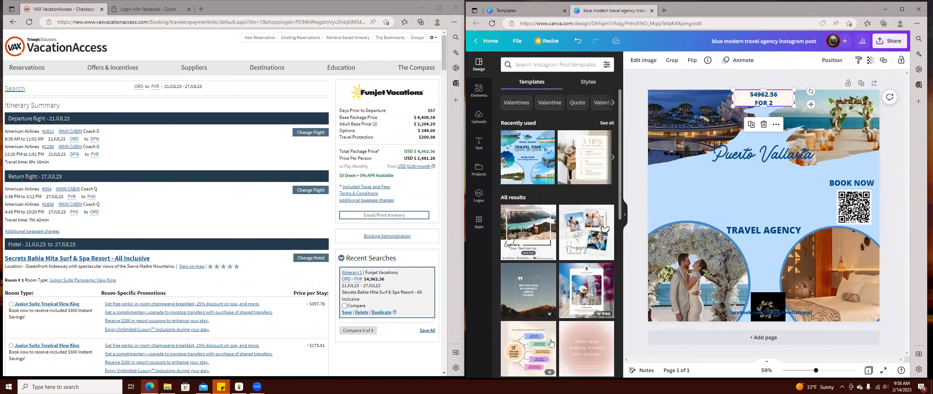
scroll(577, 280, "down", 2)
scroll(577, 280, "up", 2)
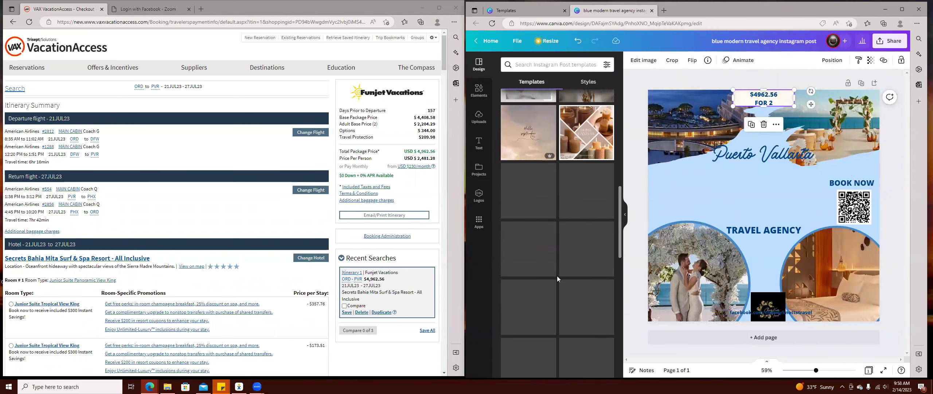
Delete TRAVEL AGENCY and add a body text box below the title with its placeholder cleared.
left_click(479, 143)
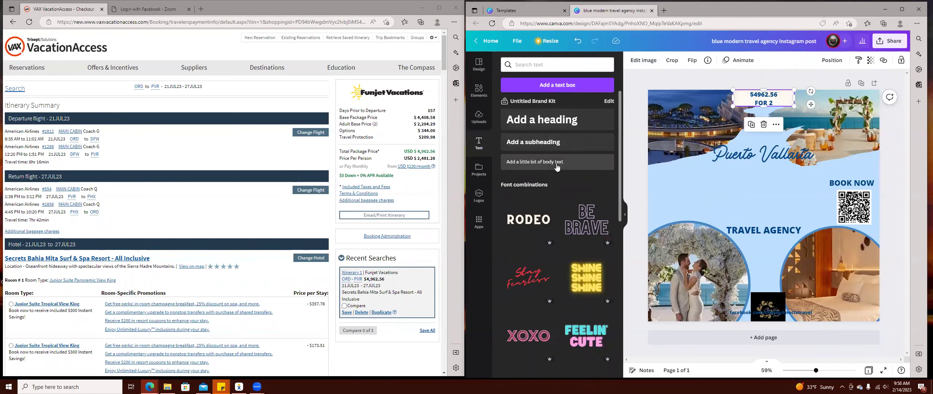
left_click(764, 228)
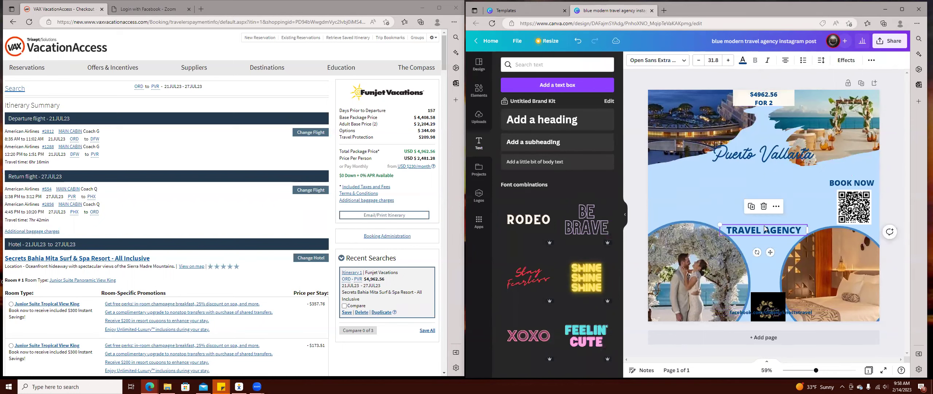
left_click(764, 206)
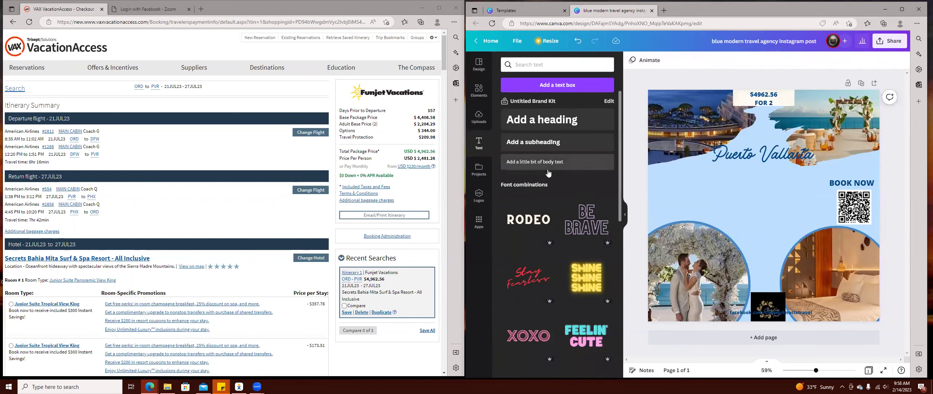
left_click(548, 164)
left_click_drag(752, 210, 739, 194)
left_click(750, 195)
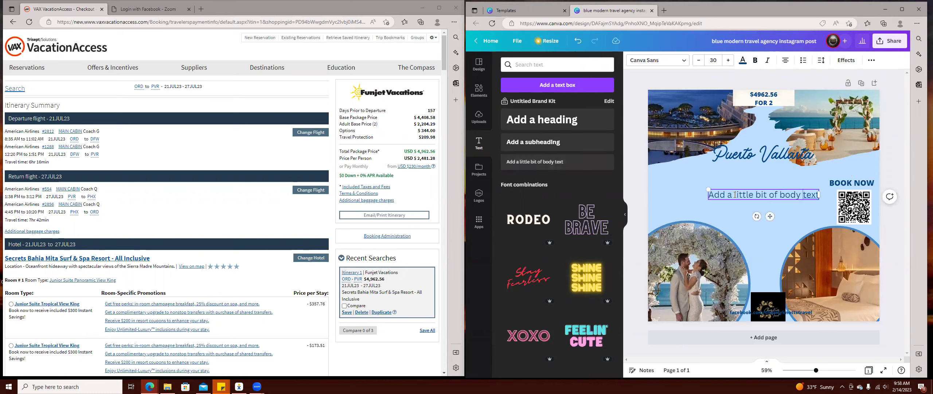
triple_click(770, 193)
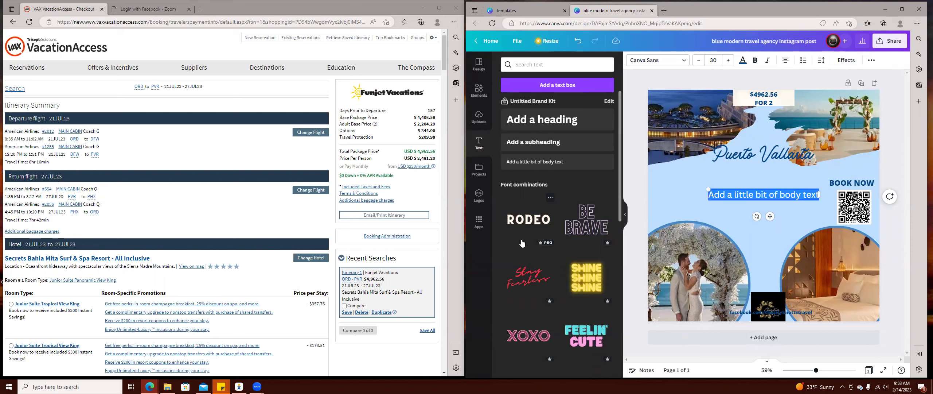
type("All Inclu")
key("BackSpace")
key("BackSpace")
key("BackSpace")
key("BackSpace")
key("BackSpace")
key("BackSpace")
key("BackSpace")
key("BackSpace")
key("BackSpace")
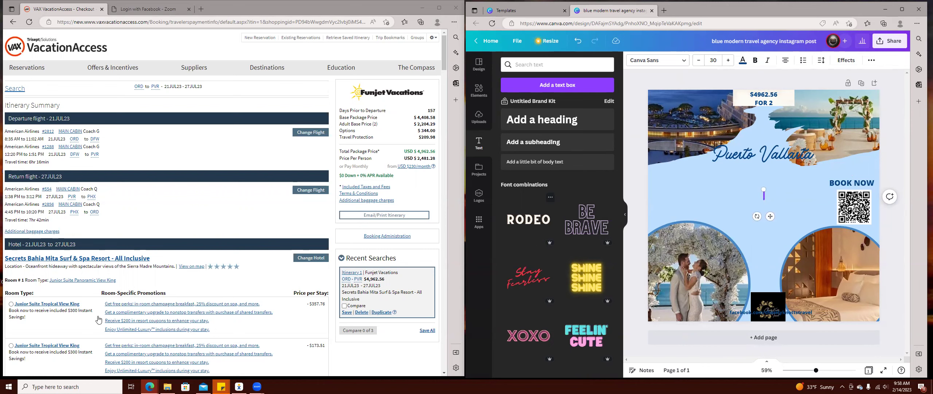
scroll(88, 256, "down", 5)
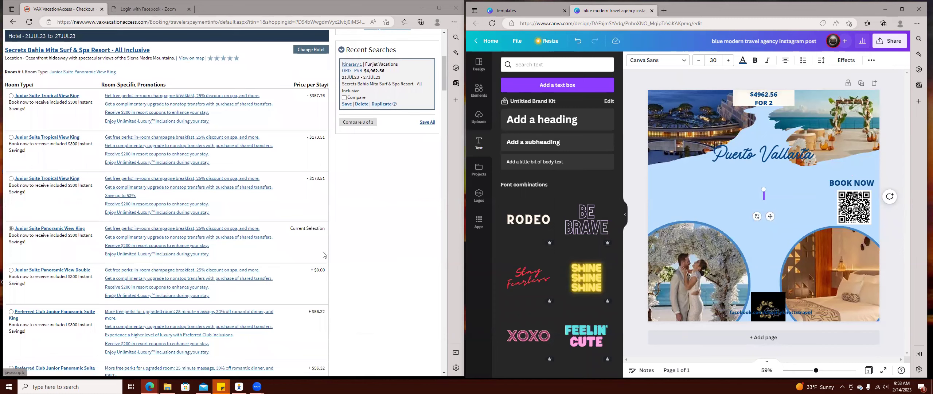
Type 'Junior Suite' with bullets 'King Bed w. Tropical View' and 'All Inclusive'.
type("Junior Suite")
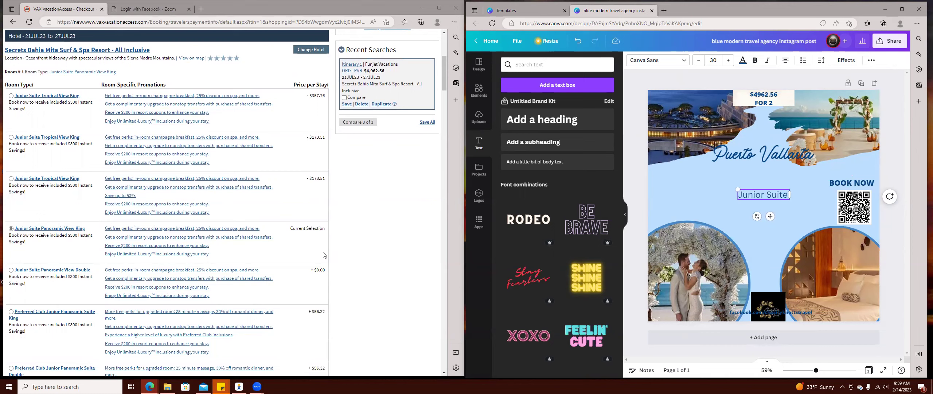
key("Return")
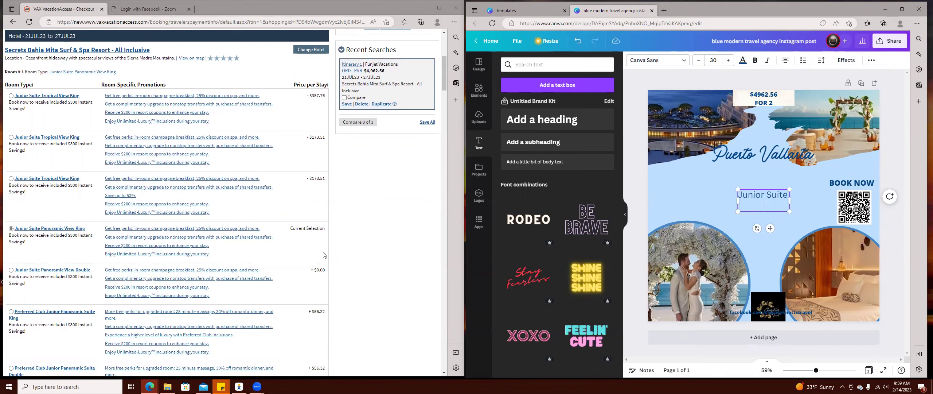
left_click(803, 61)
type("King Bed w. Tropical View")
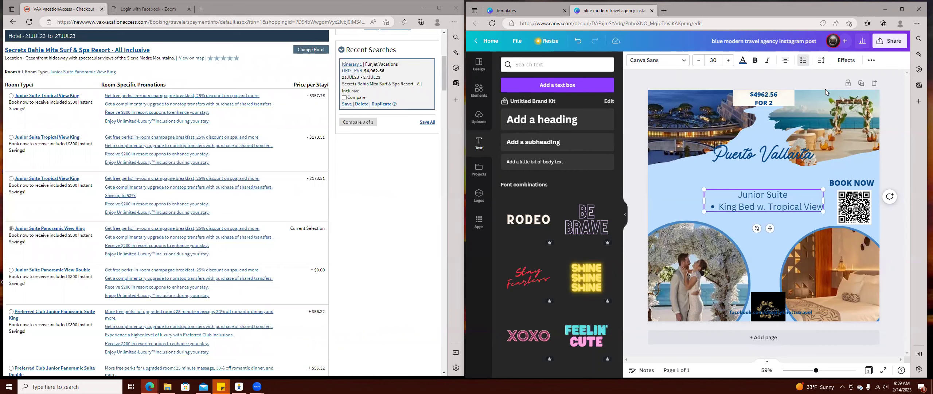
key("Return")
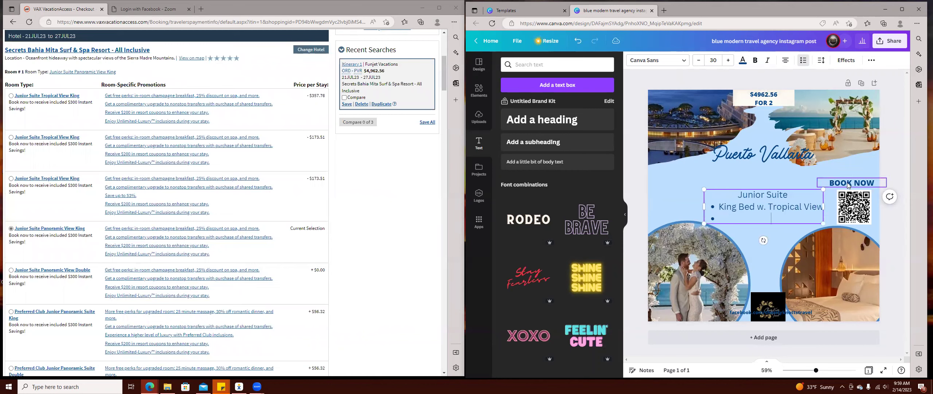
type("All Inclusive")
key("Escape")
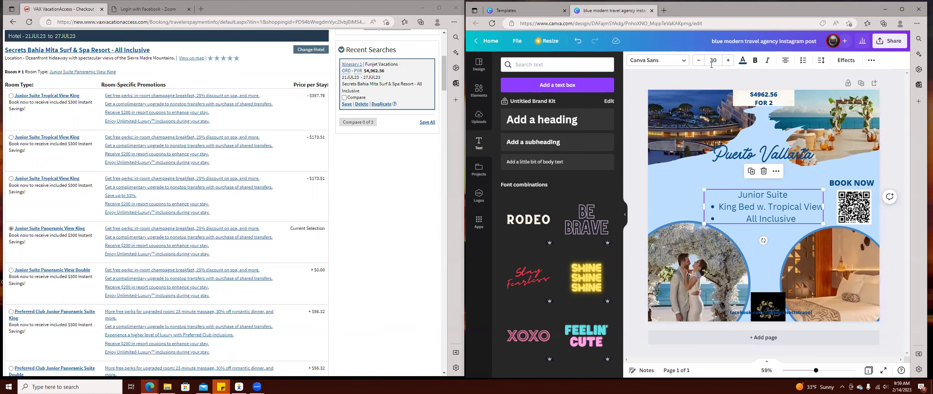
Reduce the room details text to font size 17.
left_click(699, 62)
left_click(699, 63)
left_click(699, 63)
left_click(699, 63)
left_click(699, 63)
left_click(699, 63)
left_click(700, 63)
left_click(699, 63)
left_click(699, 63)
left_click(700, 62)
left_click(699, 62)
left_click(699, 63)
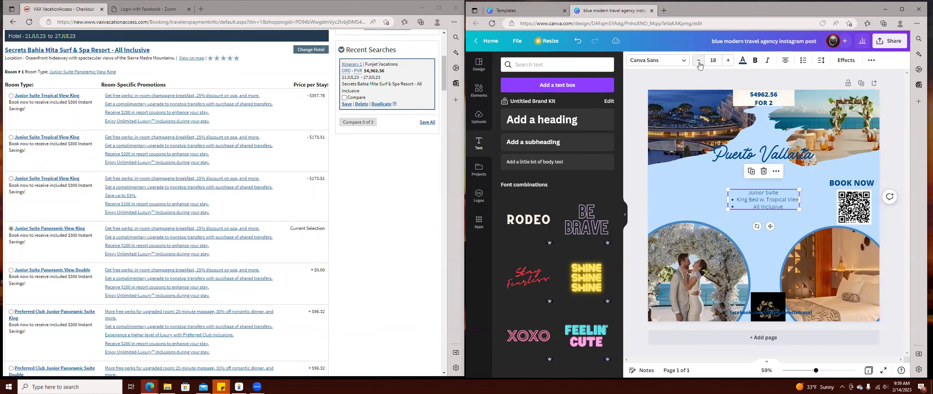
left_click(699, 62)
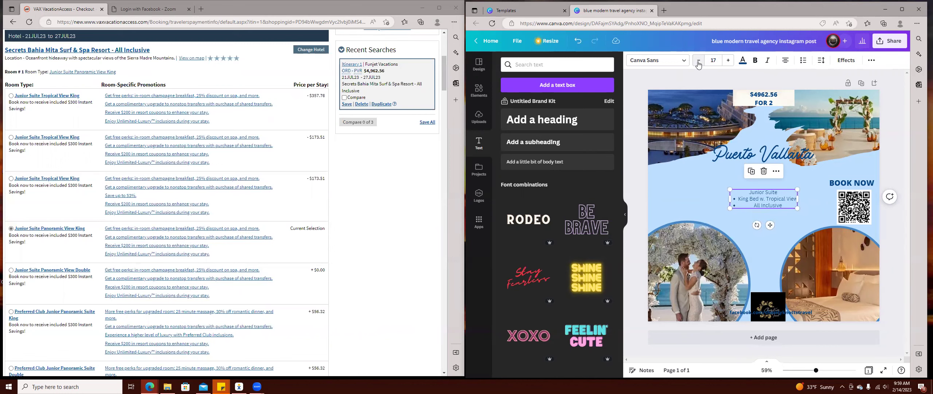
Add 'Airfare' (spelling corrected) and 'Travel Protection' bullets below All Inclusive.
left_click(787, 204)
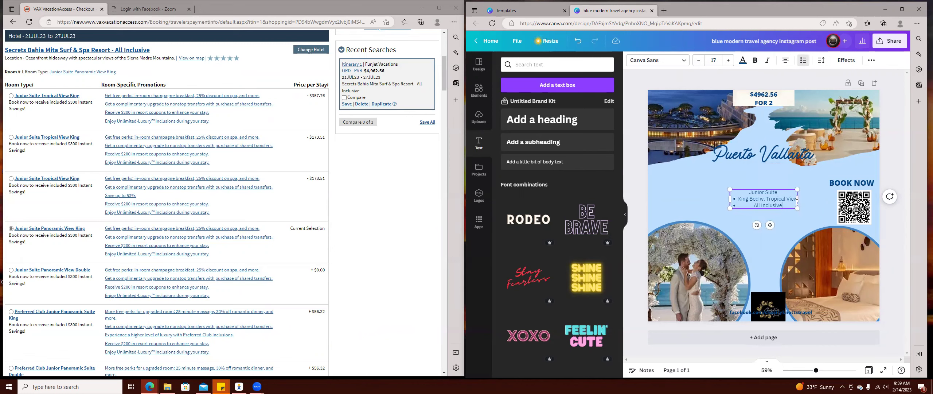
key("Return")
key("Return")
key("ctrl+shift+8")
type("Airfair")
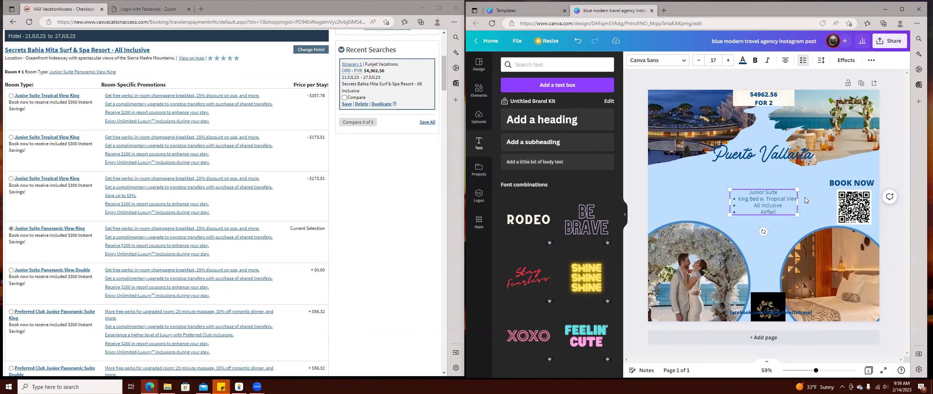
type("e")
key("Return")
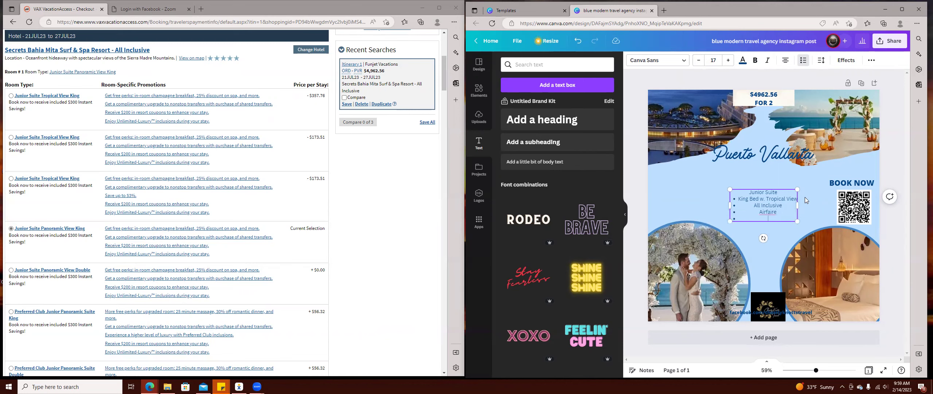
right_click(769, 213)
left_click(790, 218)
type("Protection")
key("Return")
scroll(209, 226, "up", 4)
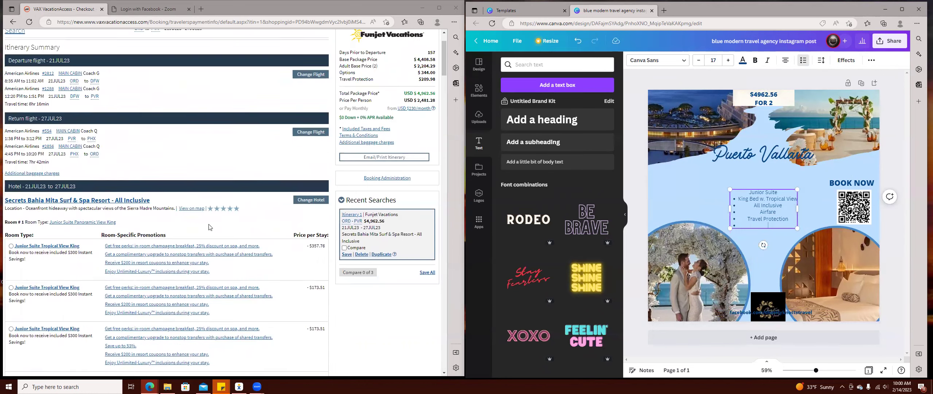
scroll(210, 227, "up", 2)
left_click(106, 259)
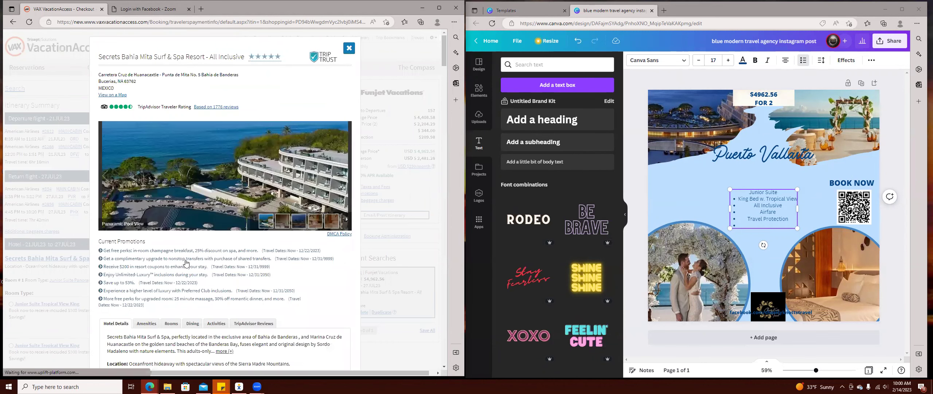
scroll(160, 302, "down", 3)
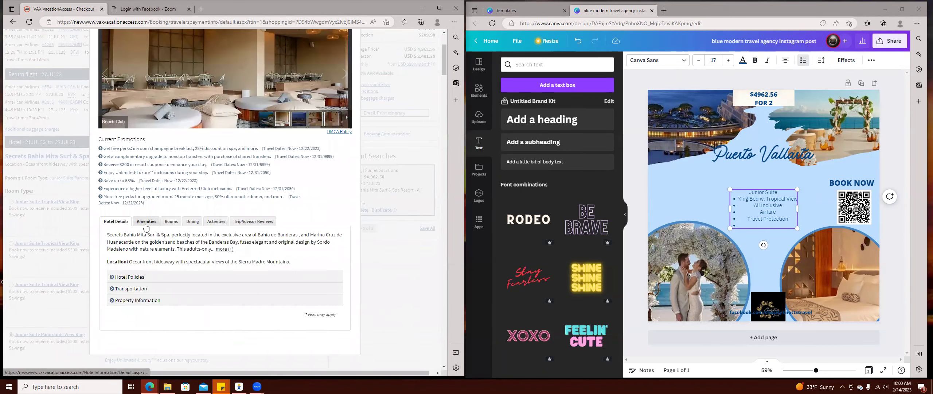
left_click(225, 249)
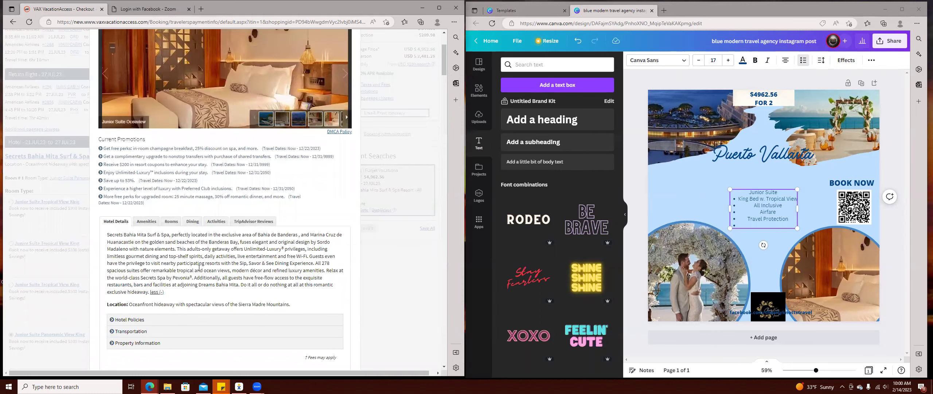
left_click(146, 221)
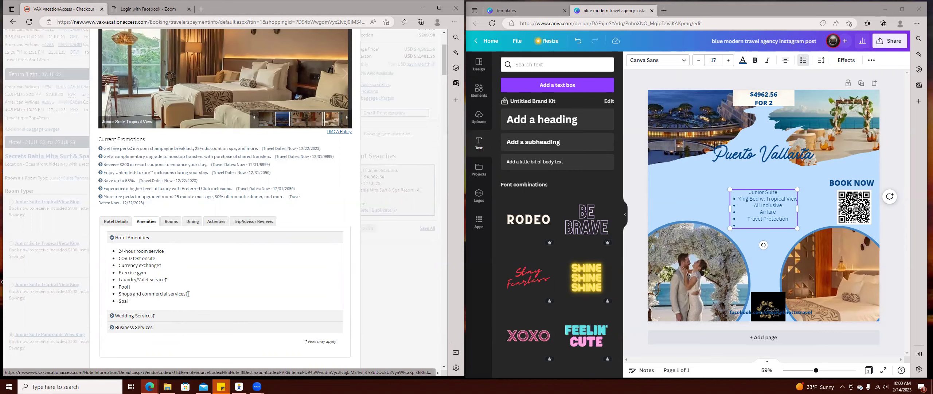
left_click(216, 221)
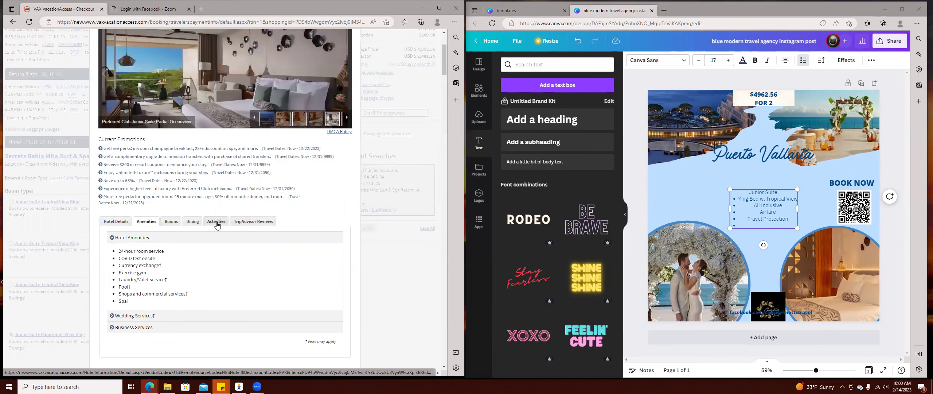
scroll(230, 245, "down", 3)
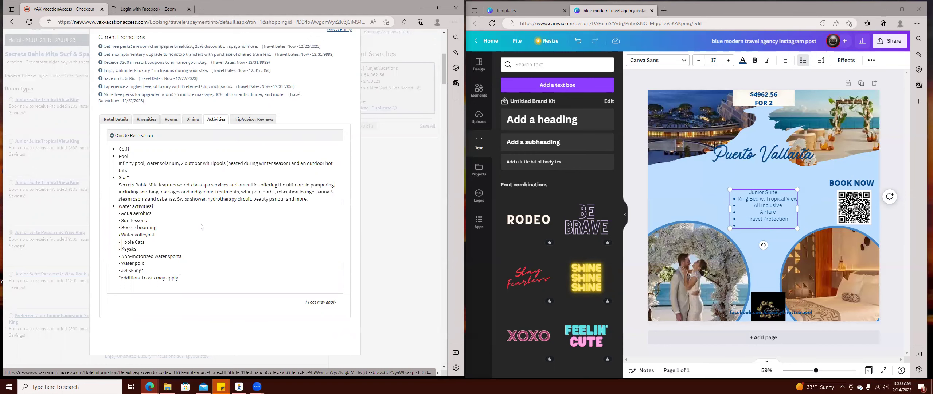
left_click(193, 120)
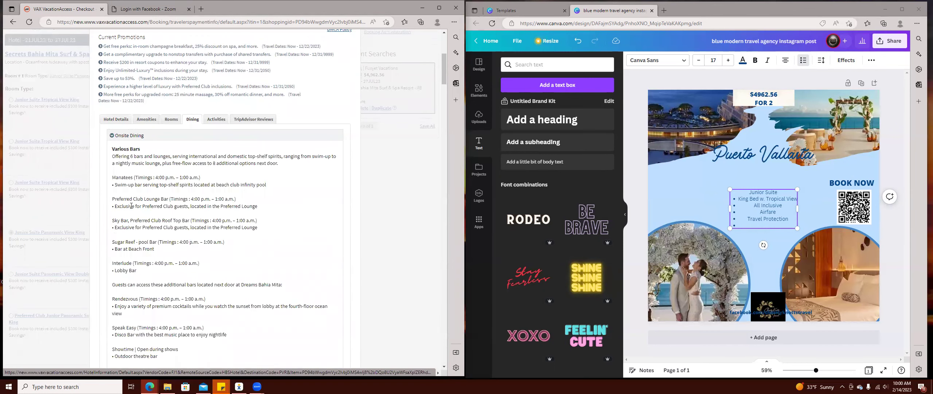
scroll(131, 206, "down", 7)
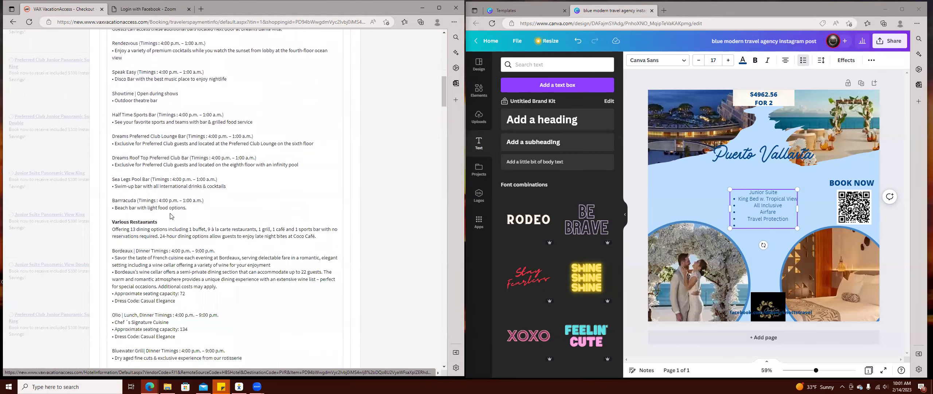
scroll(170, 216, "down", 15)
scroll(170, 215, "up", 20)
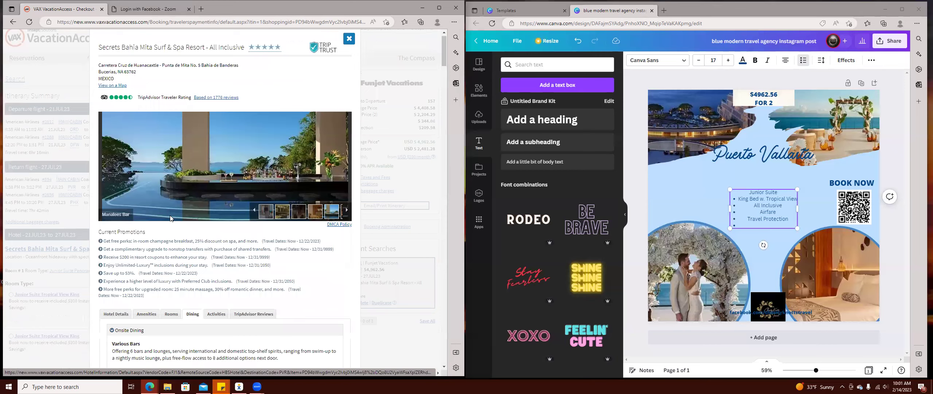
scroll(190, 207, "up", 1)
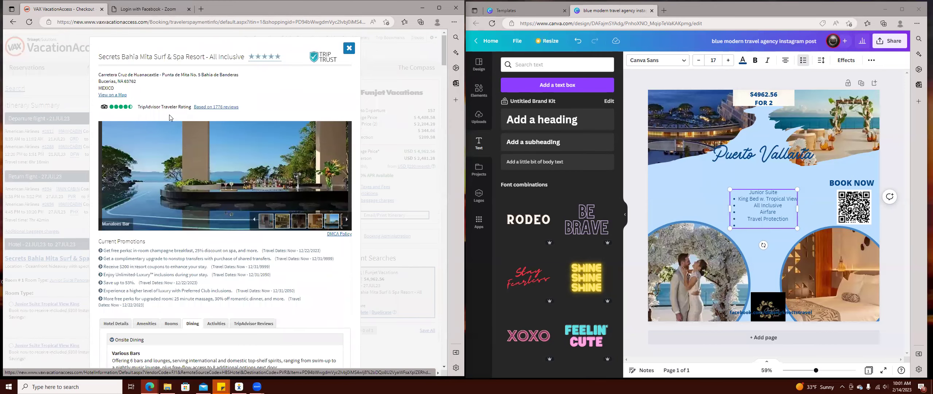
left_click(348, 50)
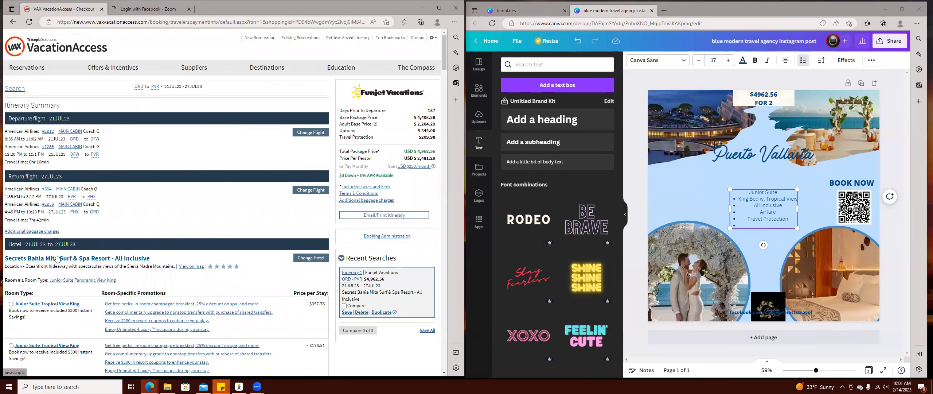
Reopen the resort's hotel details in VAX VacationAccess.
left_click(134, 262)
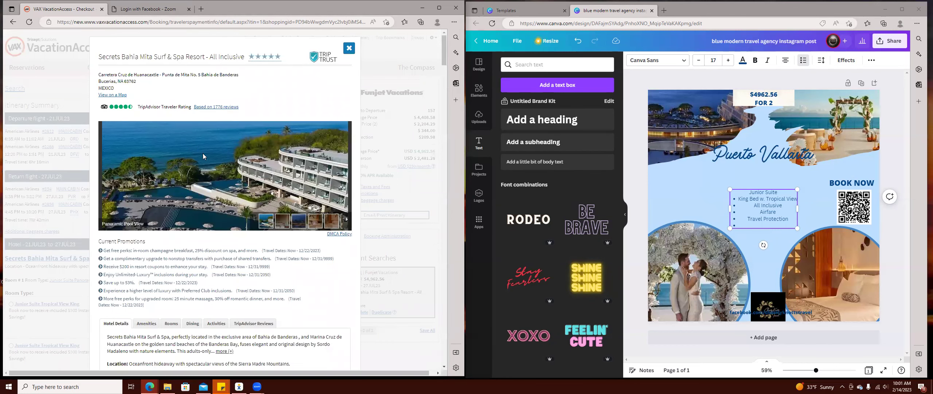
scroll(205, 161, "down", 6)
scroll(219, 175, "up", 3)
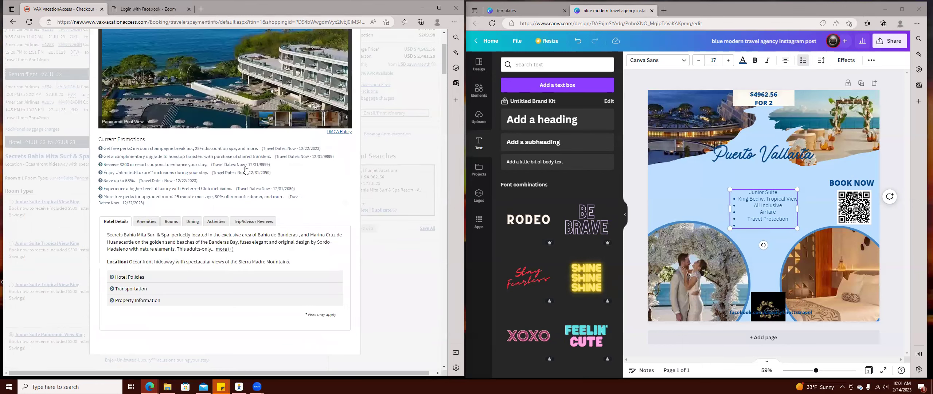
scroll(245, 169, "up", 3)
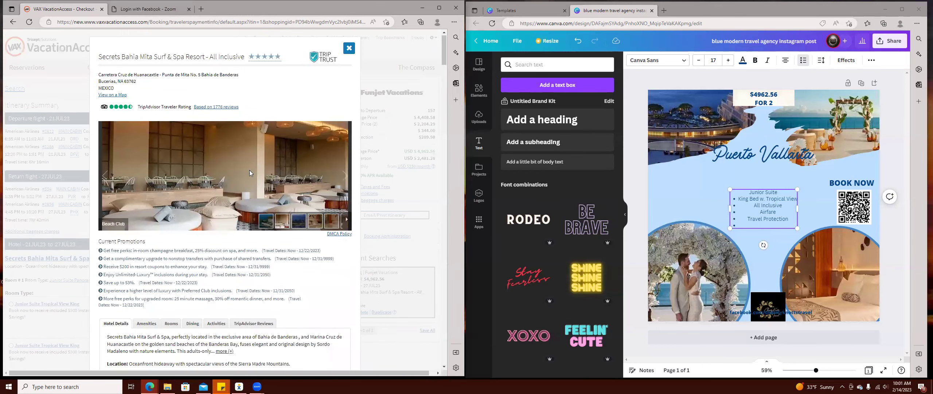
View the resort on the map zoomed out to Puerto Vallarta, then close the map and hotel details.
left_click(121, 95)
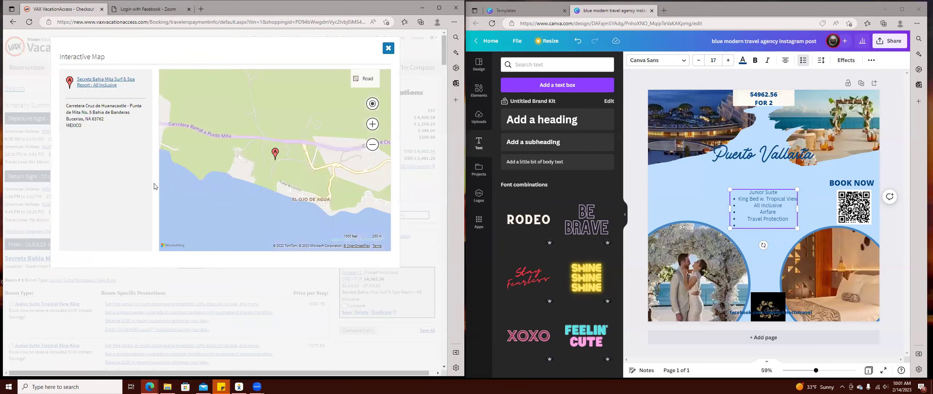
left_click(372, 145)
left_click(372, 145)
left_click(373, 145)
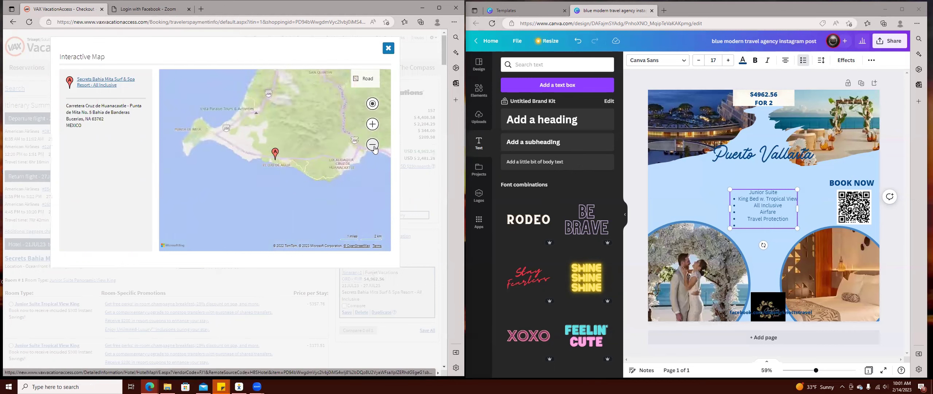
left_click(373, 145)
left_click(373, 145)
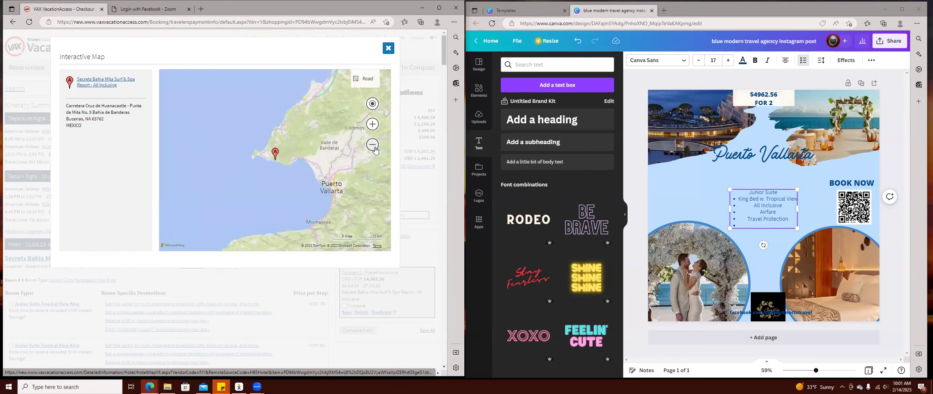
left_click_drag(332, 215, 254, 223)
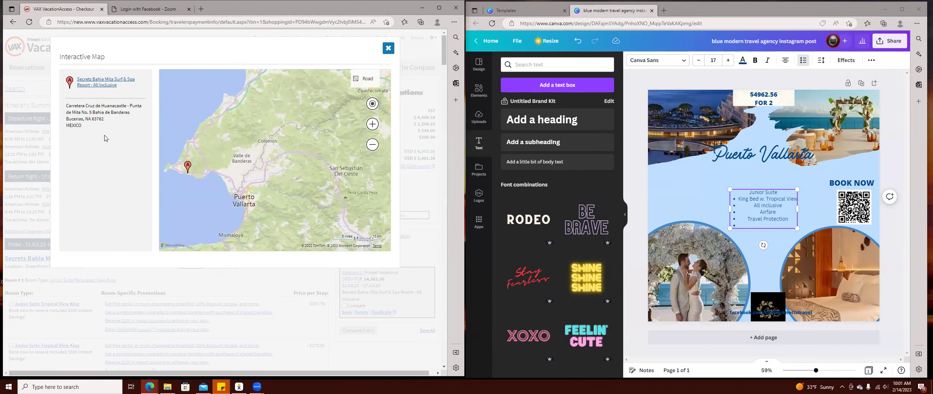
left_click(389, 48)
left_click(348, 49)
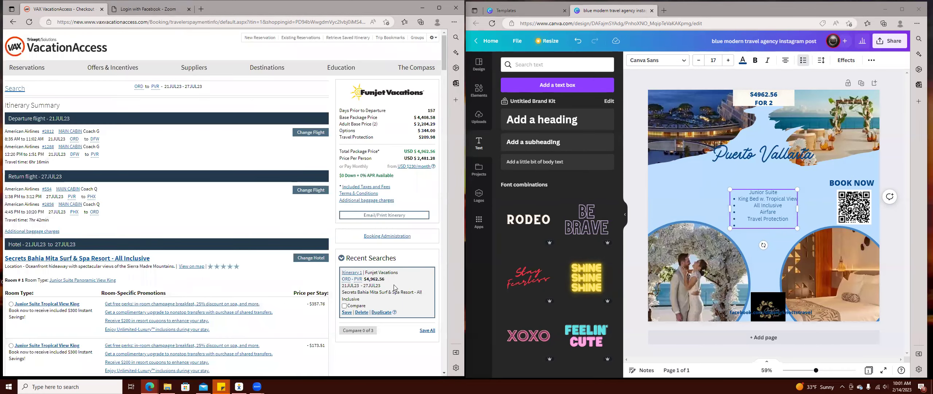
Add a 'Luxury Sunset Sailing Excursion' bullet, then enlarge the list to 18.1 and centre it.
scroll(254, 288, "down", 15)
scroll(254, 288, "down", 15)
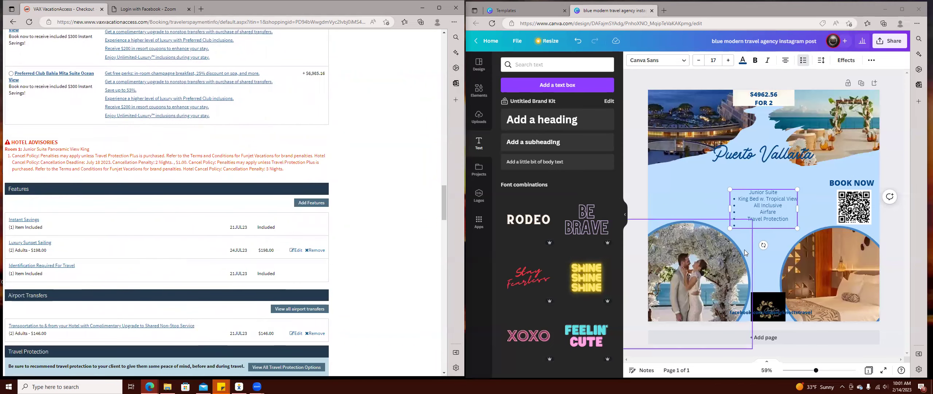
left_click(764, 225)
type("Sunetset")
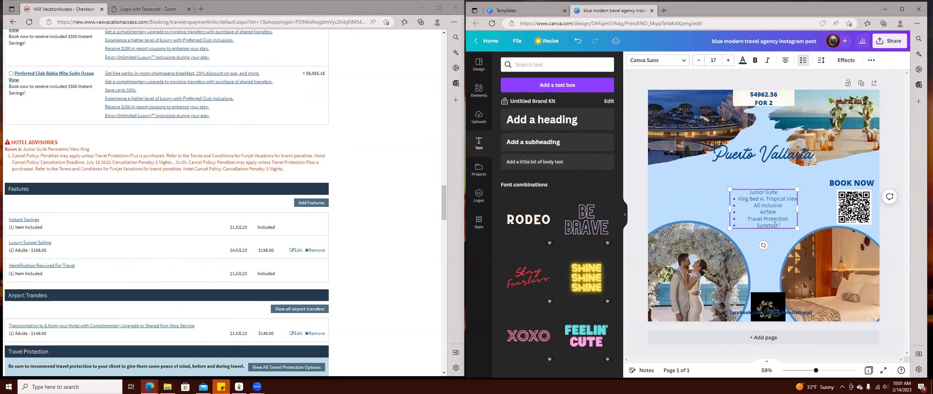
type(" Sailing")
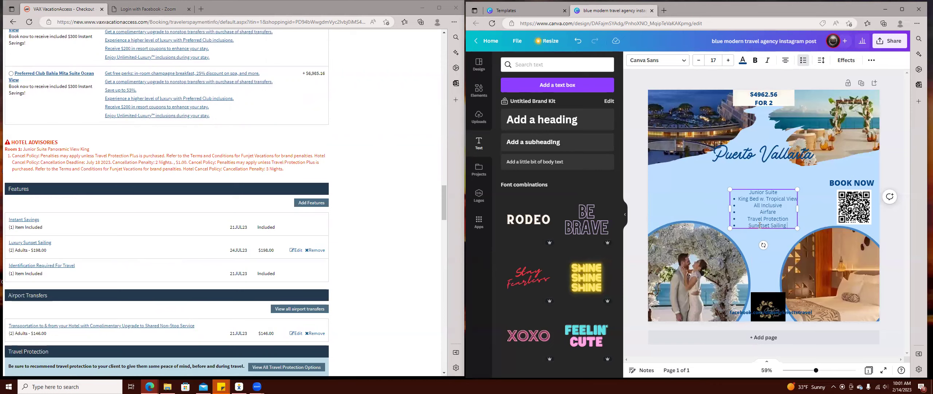
right_click(759, 226)
left_click(770, 232)
type("urt")
key("BackSpace")
key("BackSpace")
key("BackSpace")
type("y")
type(" Excursions")
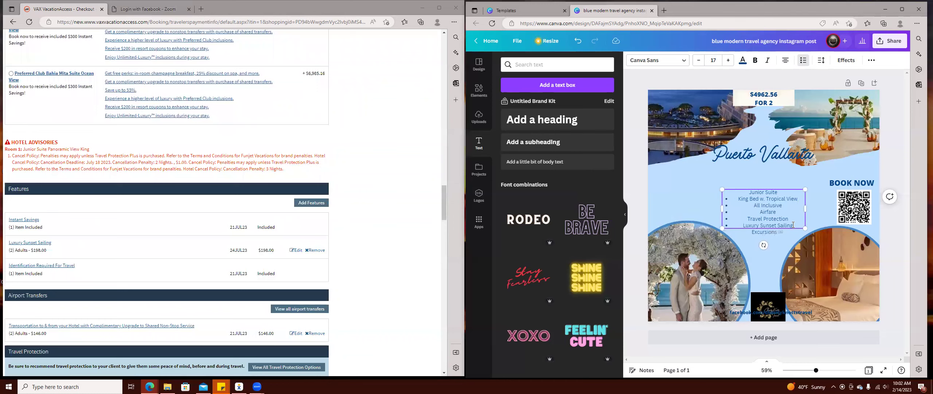
left_click_drag(804, 228, 828, 209)
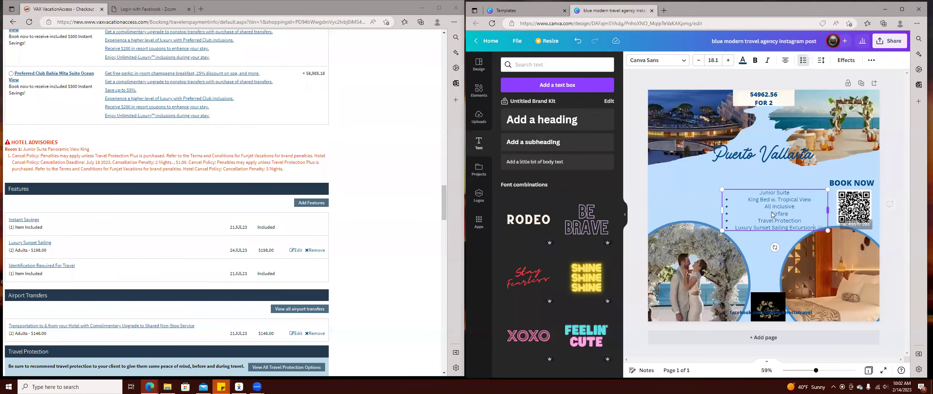
left_click_drag(771, 211, 758, 209)
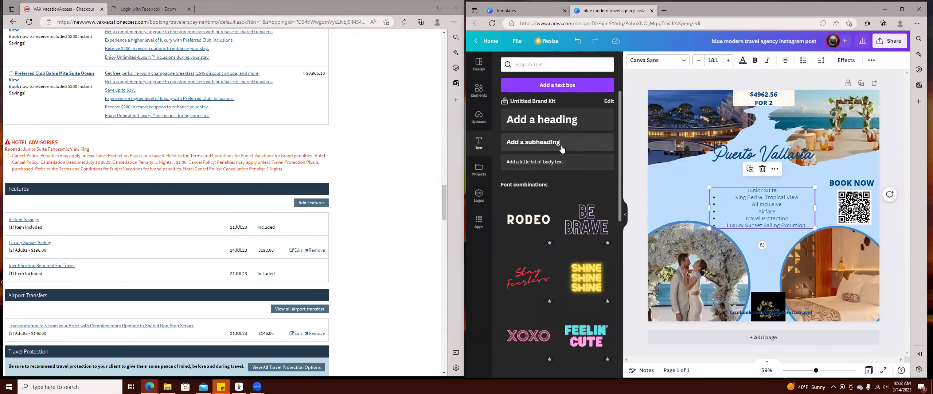
Add an 'Included' subheading and reduce its font size to 34.
left_click(547, 141)
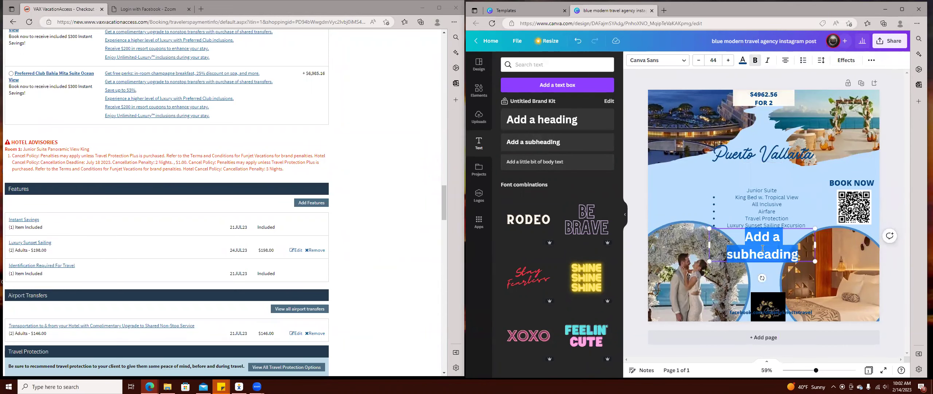
key("BackSpace")
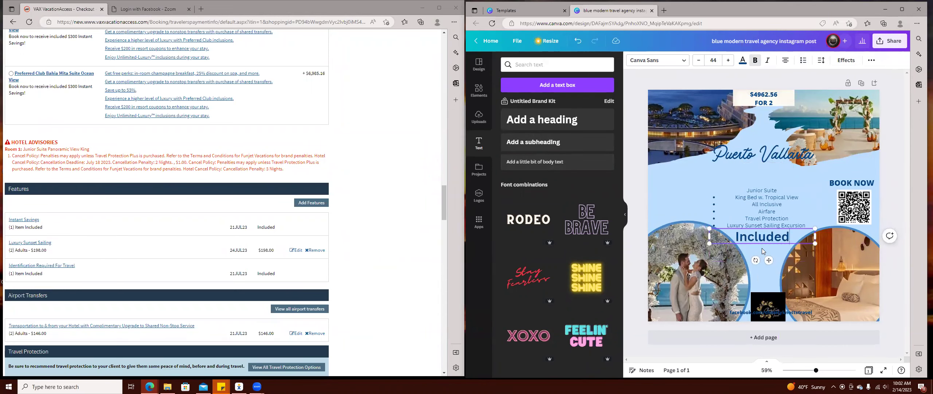
left_click(699, 61)
double_click(699, 60)
double_click(699, 60)
double_click(698, 60)
double_click(699, 60)
left_click(699, 61)
Position the Included heading above the bulleted list, just below the title.
left_click(781, 161)
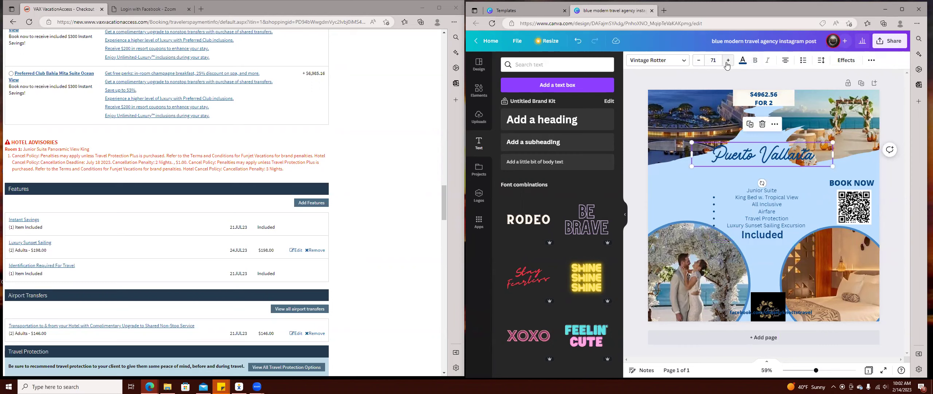
left_click(770, 235)
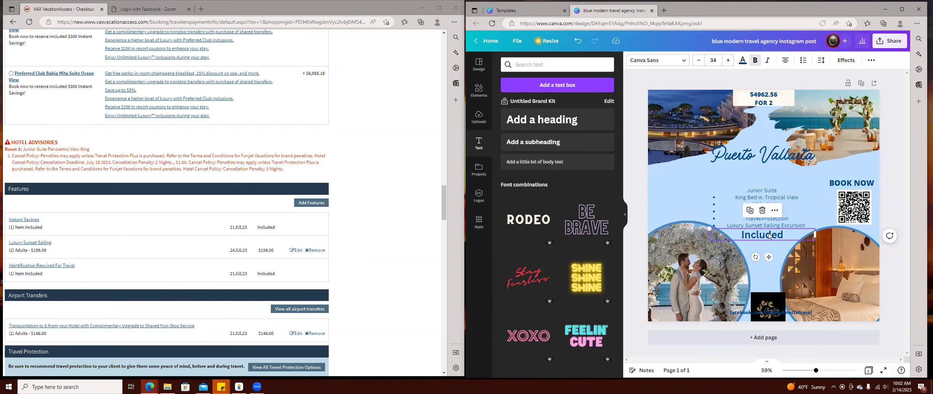
left_click_drag(769, 236, 759, 182)
left_click_drag(760, 214, 759, 220)
left_click(765, 186)
left_click_drag(767, 185, 773, 188)
scroll(331, 246, "up", 1)
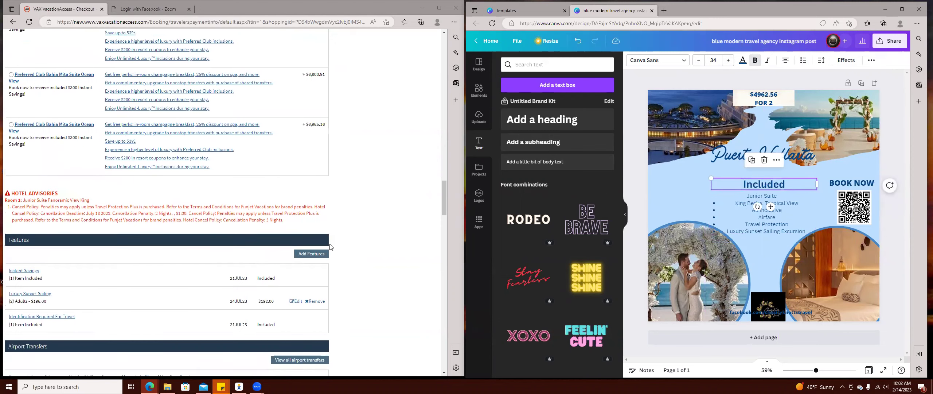
scroll(331, 247, "down", 5)
scroll(353, 316, "down", 10)
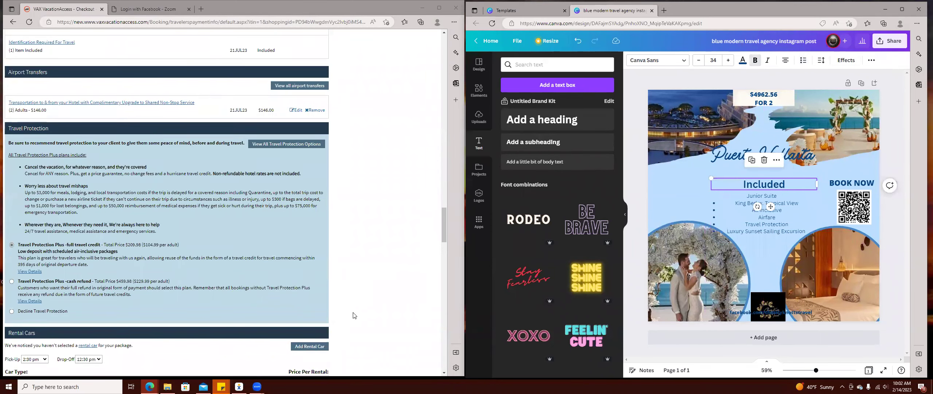
scroll(356, 315, "down", 10)
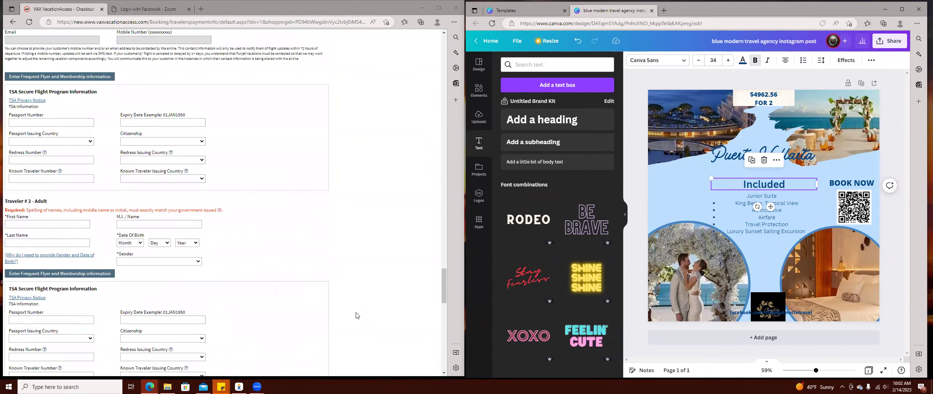
scroll(386, 330, "up", 20)
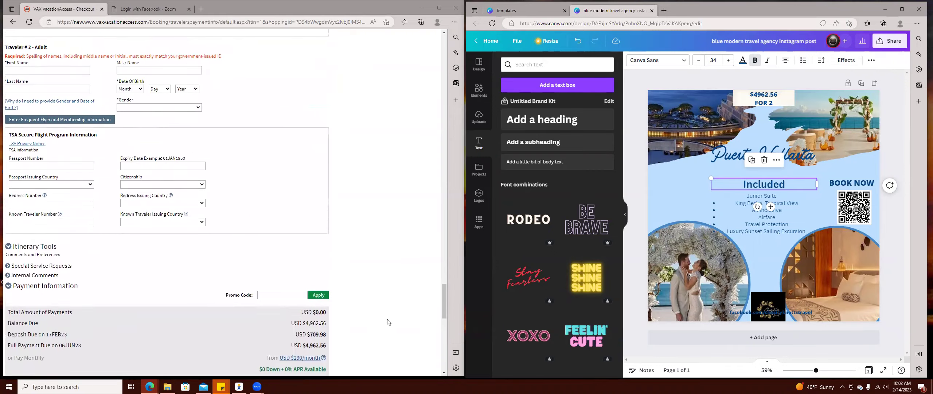
scroll(394, 322, "up", 8)
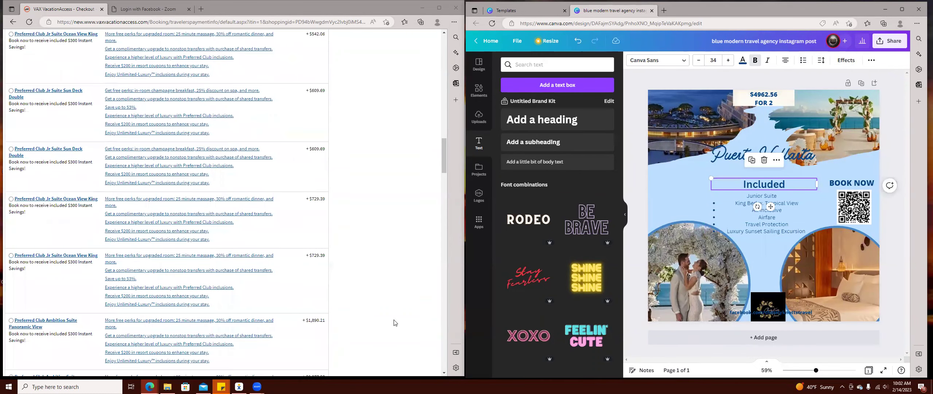
scroll(371, 313, "up", 5)
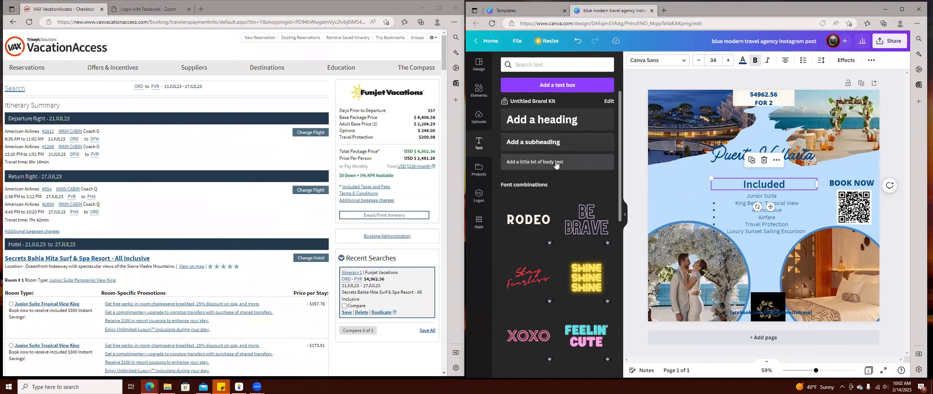
Duplicate the Included heading under the title and change it to 'July 21-27' at size 26.
left_click(752, 160)
left_click_drag(762, 189, 687, 173)
double_click(686, 173)
type("J")
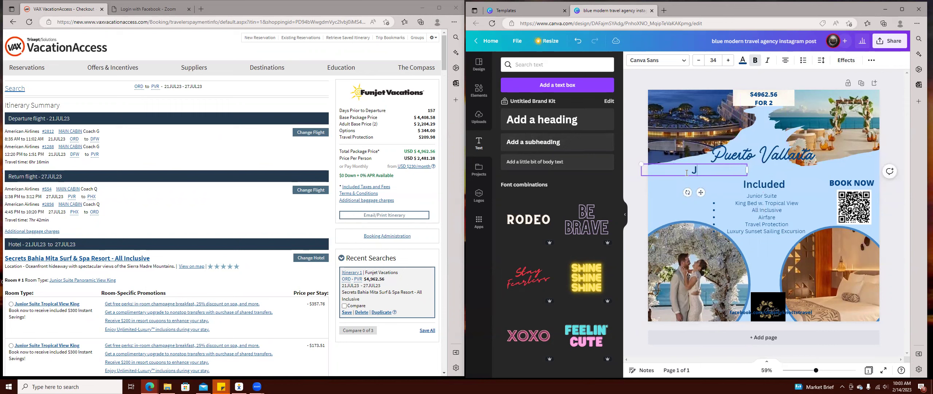
type("uly 21-27")
left_click(697, 63)
left_click(697, 63)
left_click(697, 63)
left_click(698, 63)
left_click(698, 63)
left_click(697, 63)
left_click(697, 63)
left_click(698, 63)
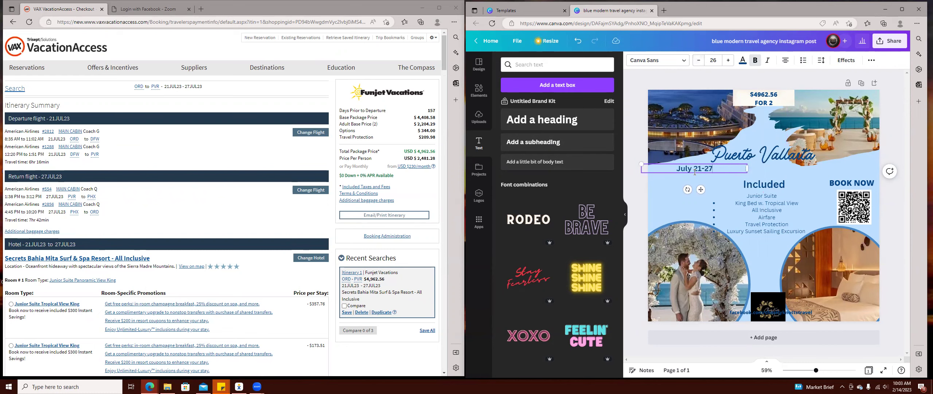
key("Escape")
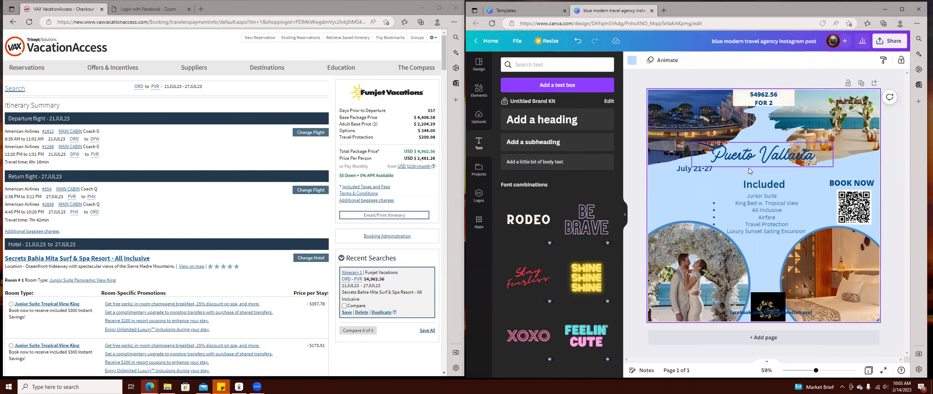
Widen the July 21-27 date box to span the title and give it a purple-blue colour.
left_click_drag(742, 168, 762, 135)
left_click(743, 63)
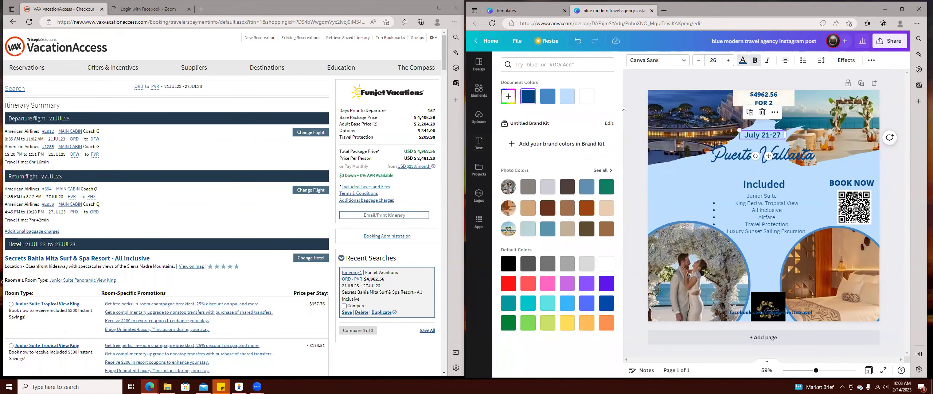
left_click(546, 101)
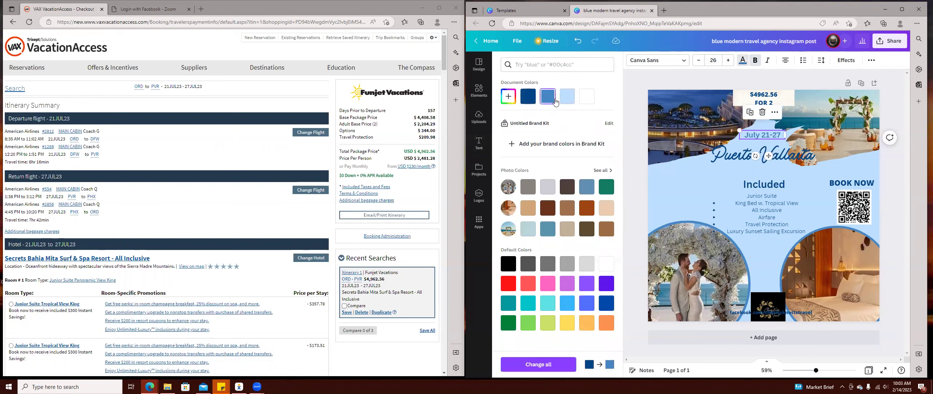
left_click(528, 284)
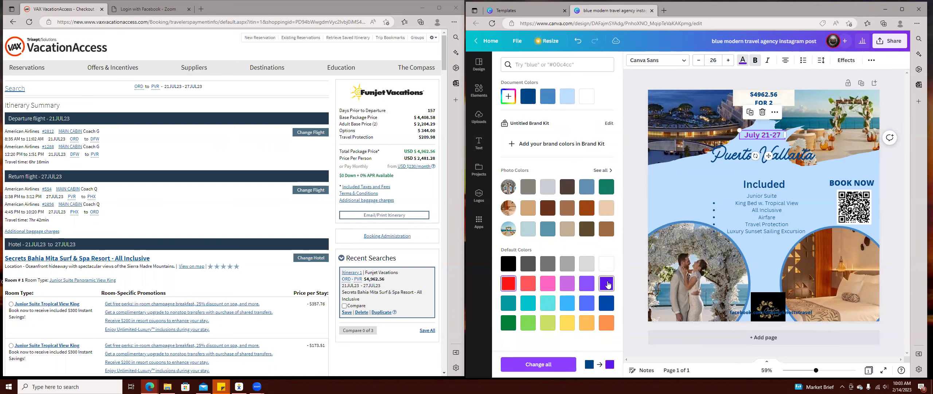
Make the Puerto Vallarta title dark blue and move it slightly lower.
left_click(735, 164)
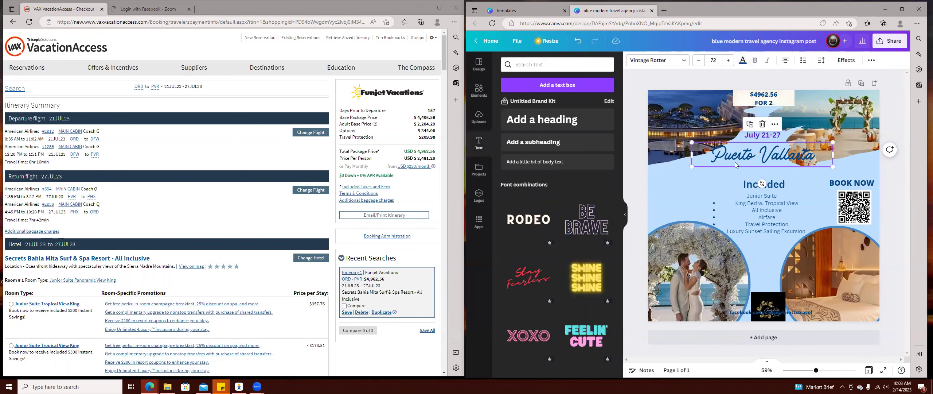
left_click(742, 61)
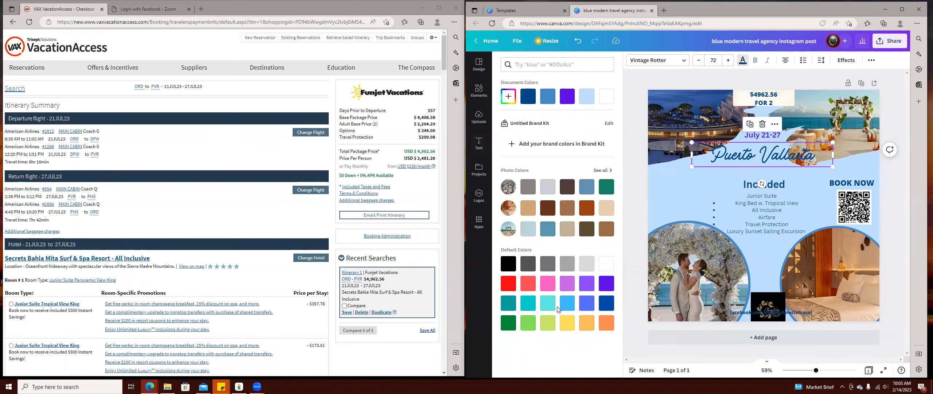
left_click(606, 305)
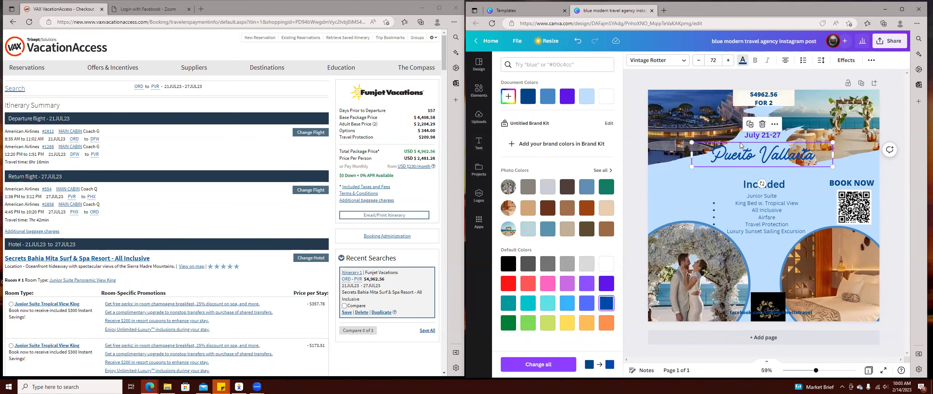
left_click_drag(743, 161, 741, 165)
Centre the Included heading and bulleted list under the title and align BOOK NOW.
left_click(770, 228)
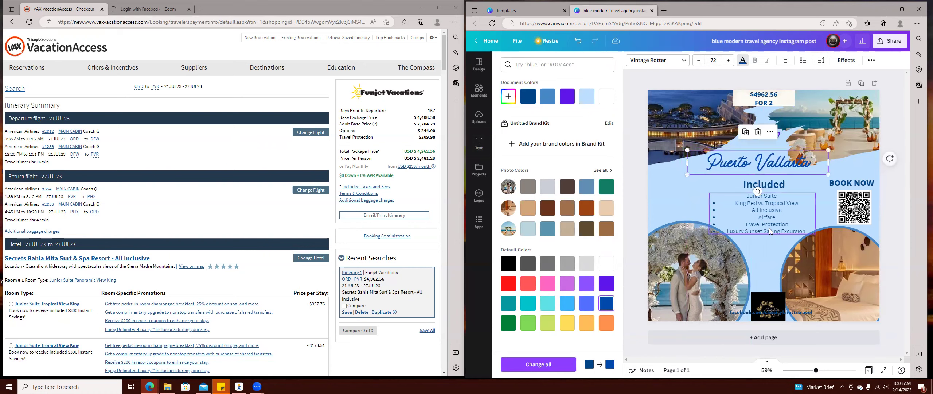
left_click_drag(755, 215, 698, 198)
left_click_drag(773, 185, 707, 171)
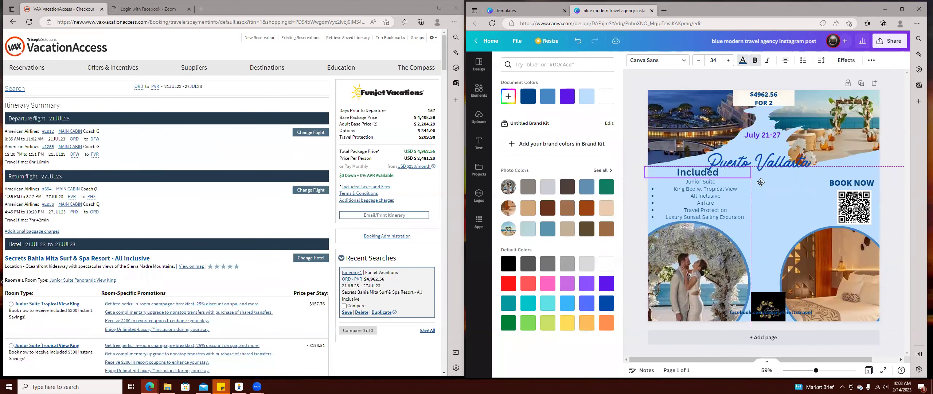
left_click_drag(761, 182, 763, 185)
left_click_drag(711, 200, 764, 214)
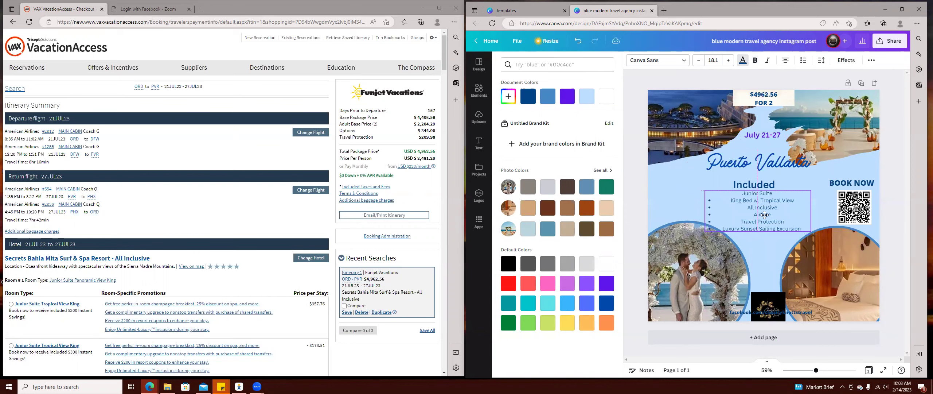
left_click_drag(760, 184, 763, 184)
left_click_drag(848, 184, 850, 185)
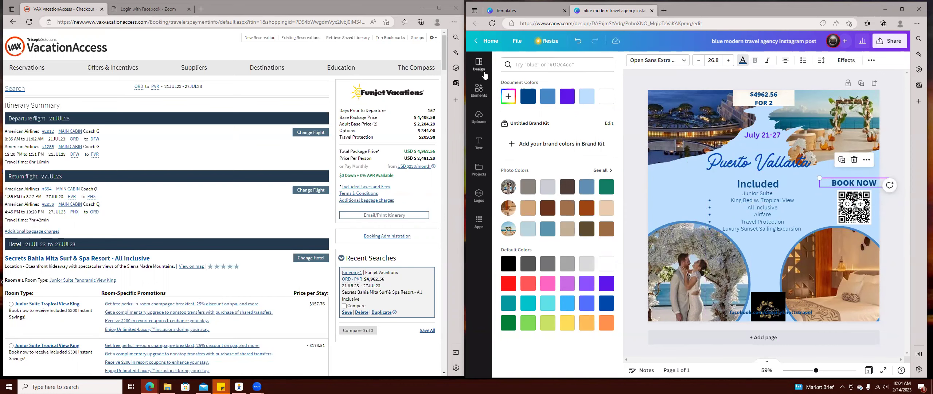
Search the Elements library for 'Arrow' and filter the results to Graphics.
left_click(481, 93)
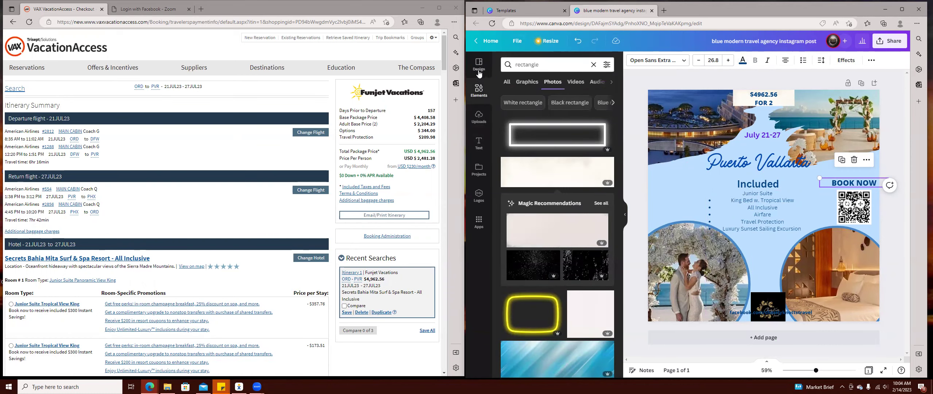
left_click(507, 84)
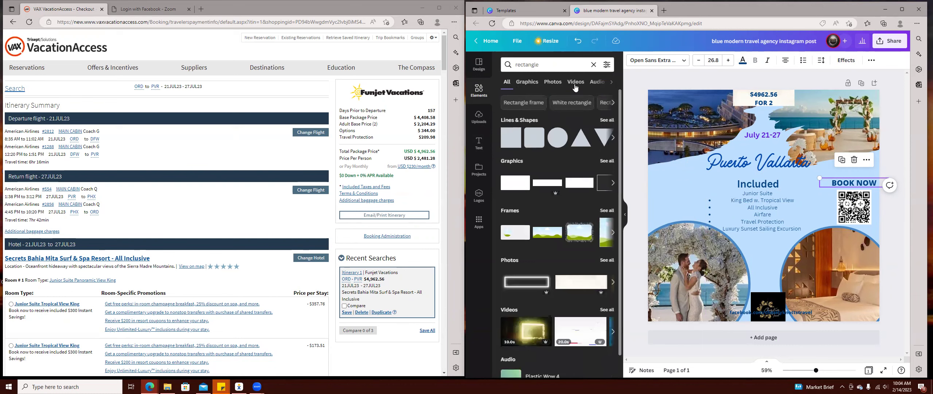
left_click(559, 61)
double_click(558, 60)
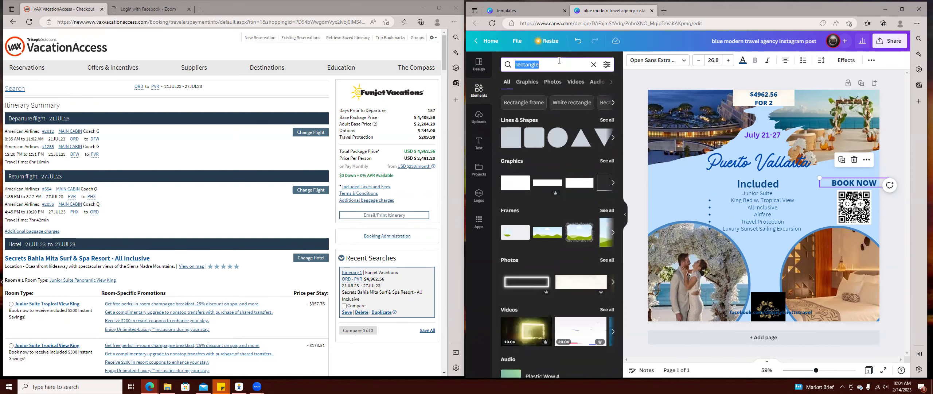
type("arr")
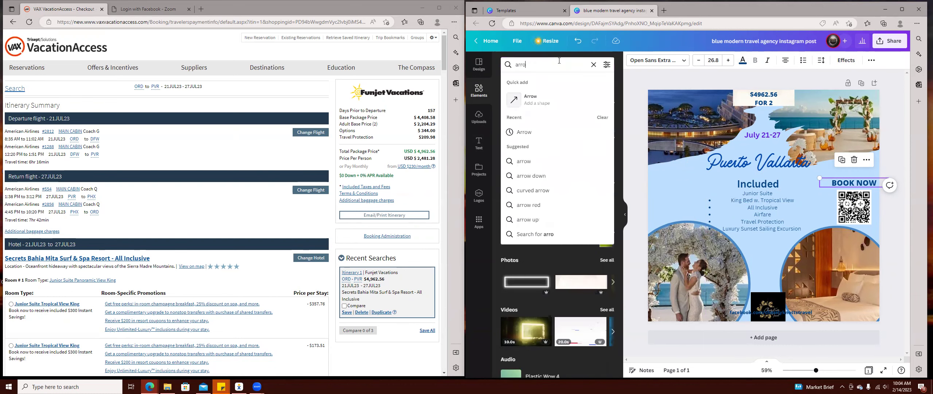
type("o")
left_click(550, 132)
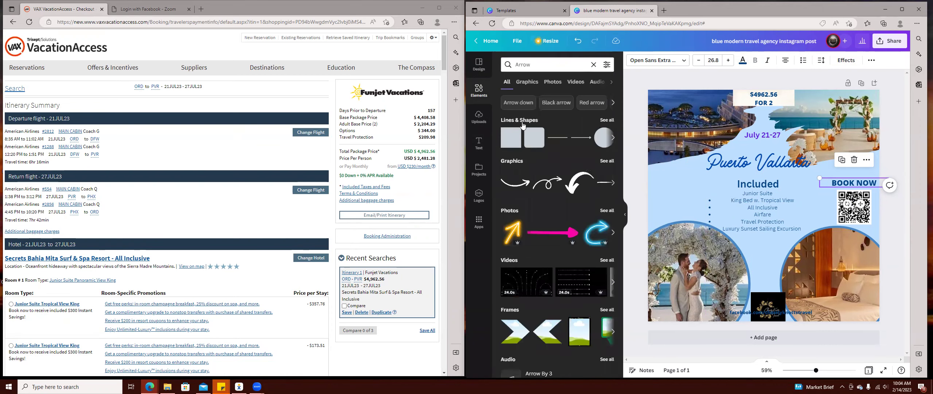
left_click(607, 160)
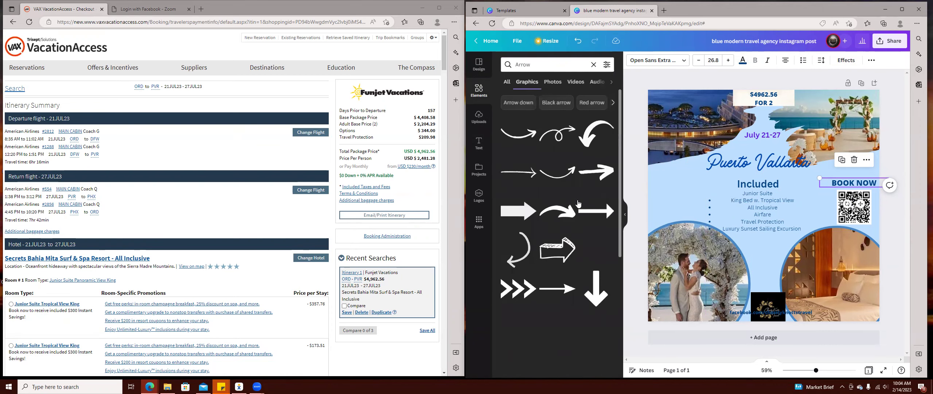
Browse the arrow graphics results to find a suitable arrow.
scroll(594, 269, "down", 10)
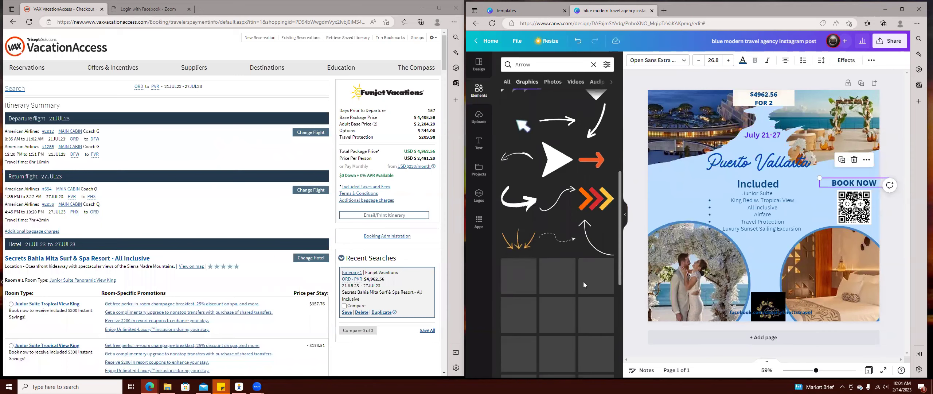
scroll(575, 294, "down", 5)
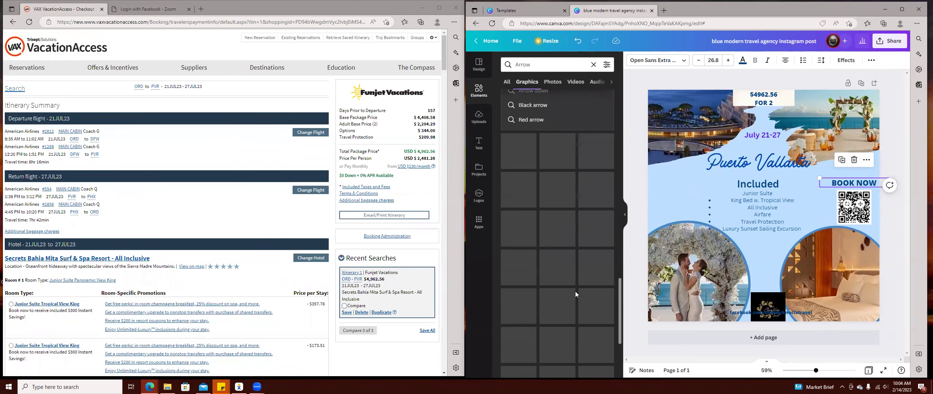
scroll(576, 284, "up", 10)
scroll(578, 270, "up", 5)
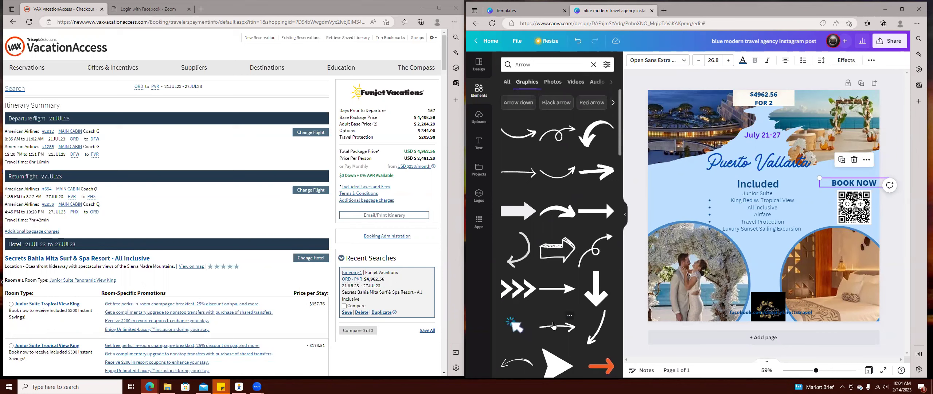
scroll(583, 291, "down", 3)
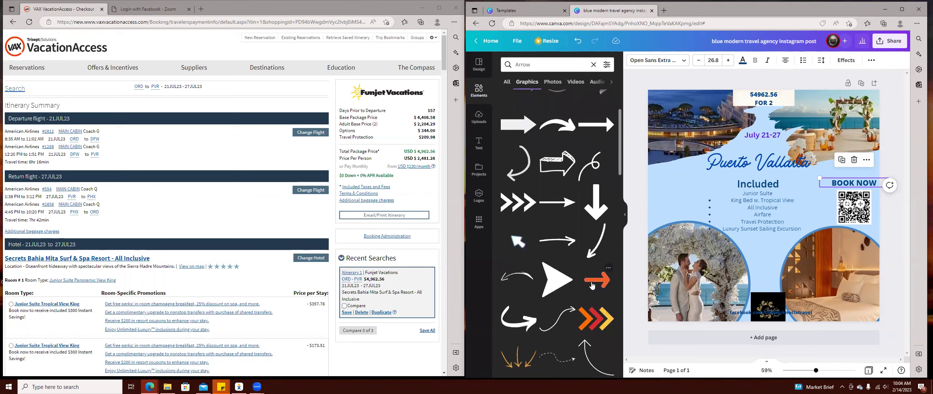
scroll(587, 287, "down", 3)
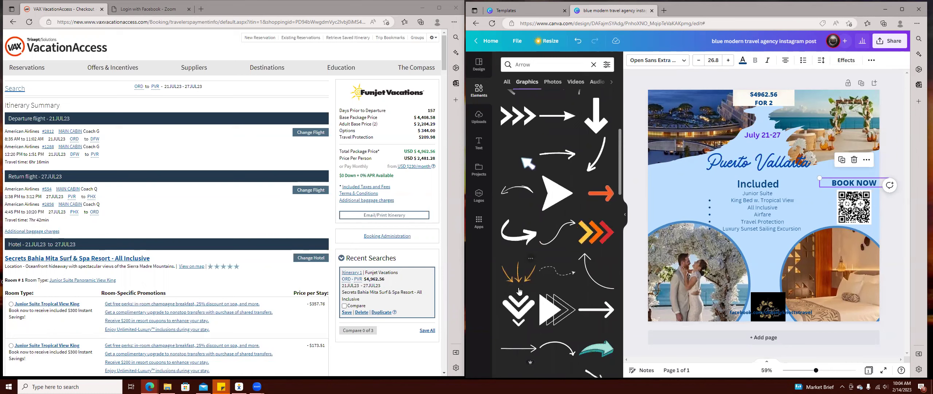
scroll(584, 262, "up", 3)
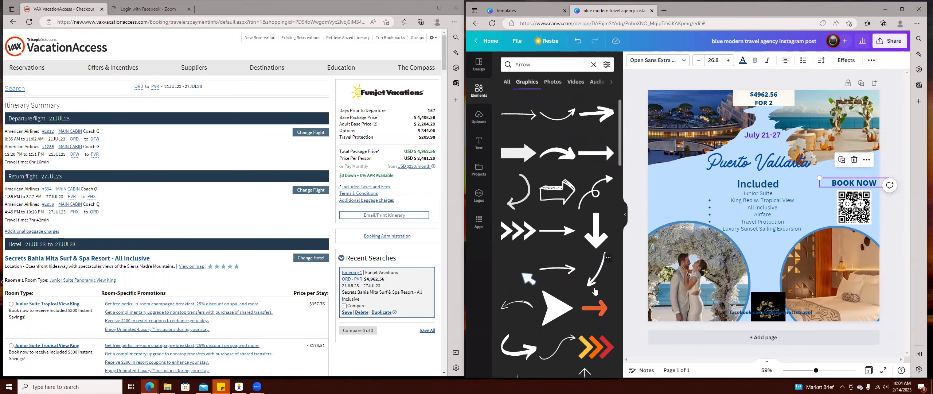
scroll(601, 296, "up", 3)
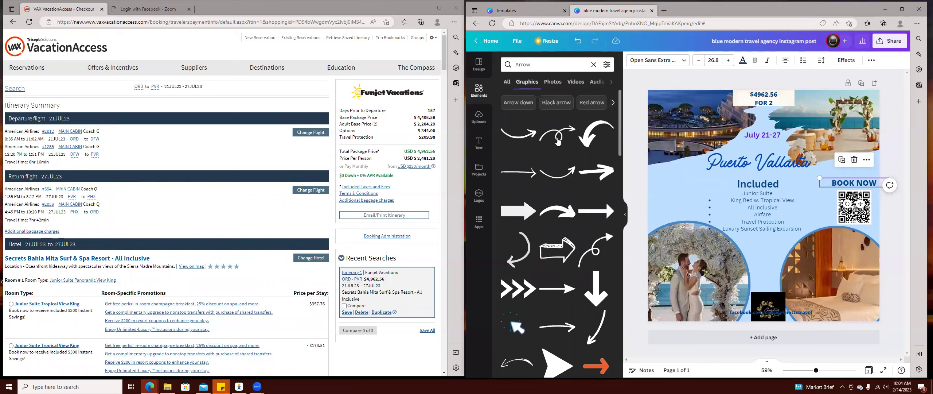
Add a small black curved arrow beside the QR code, then shift Included and the list left.
left_click(595, 177)
left_click_drag(810, 226, 749, 193)
left_click_drag(730, 192, 812, 206)
left_click_drag(753, 188, 709, 181)
left_click_drag(753, 214, 712, 206)
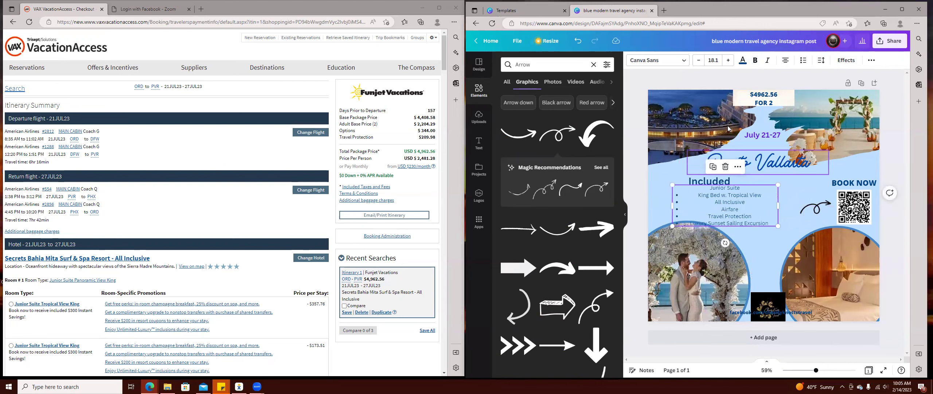
Shrink the included list text to 15.1, keeping it centre-aligned.
left_click(702, 63)
left_click(698, 60)
left_click(698, 60)
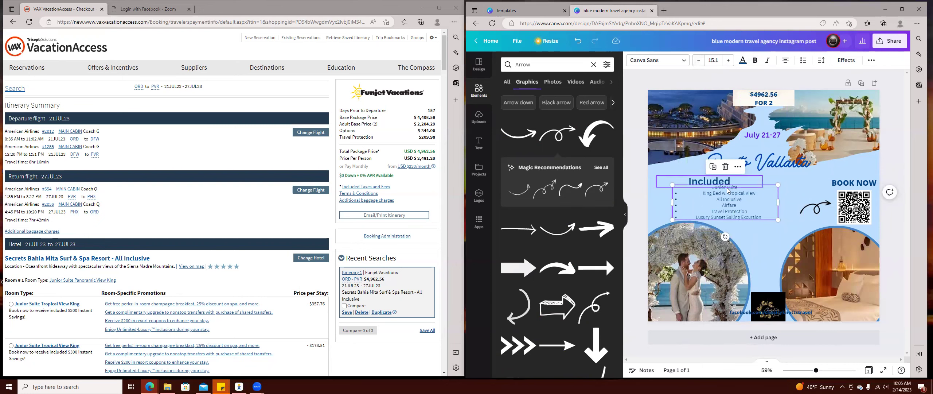
left_click(751, 214)
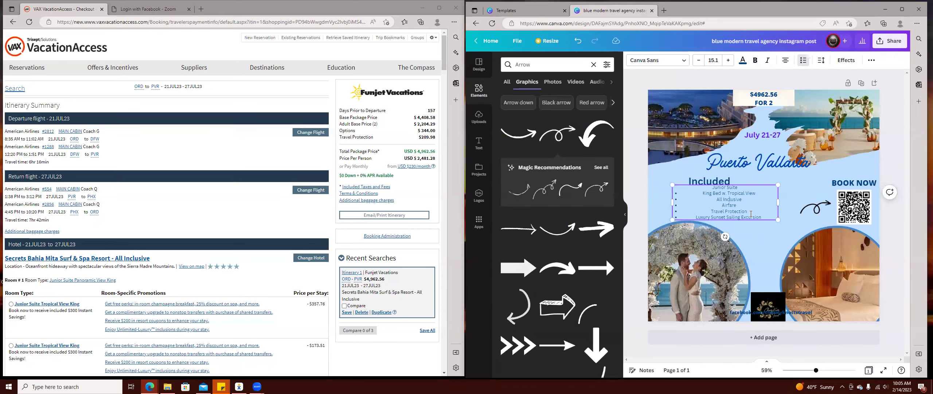
left_click(785, 61)
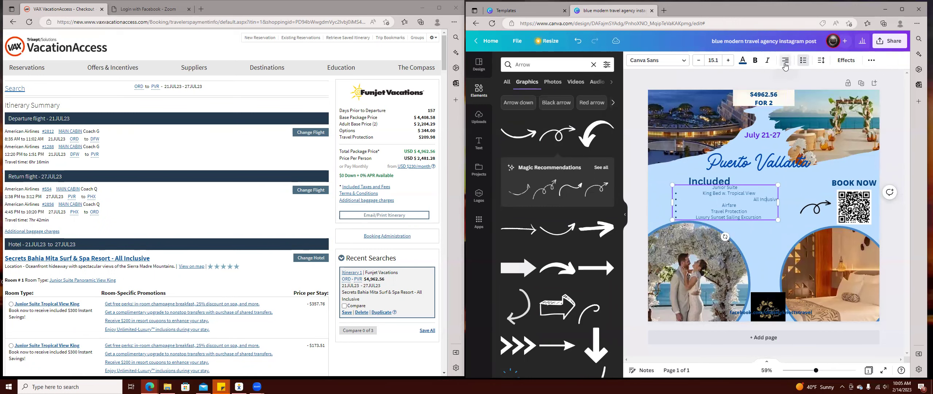
left_click(785, 61)
key("Escape")
left_click(786, 60)
left_click(786, 61)
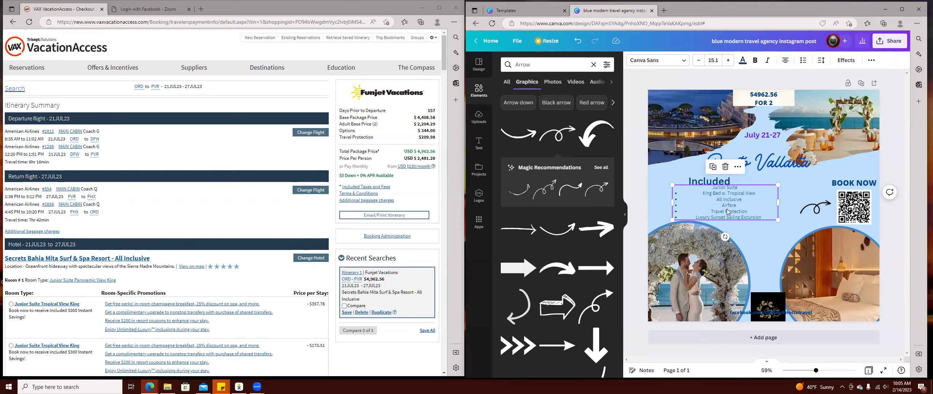
Remove the list markers so the items become plain centred lines.
left_click(698, 215)
key("Escape")
left_click(804, 62)
left_click(807, 64)
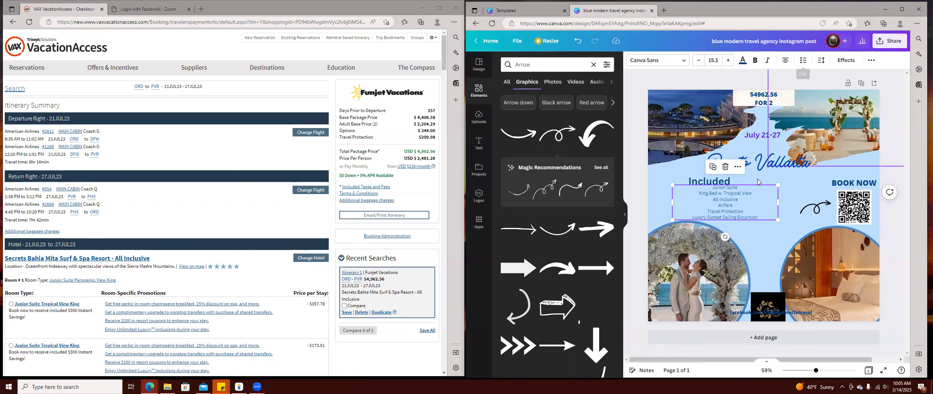
Enlarge the Junior Suite line to size 18.1.
double_click(735, 189)
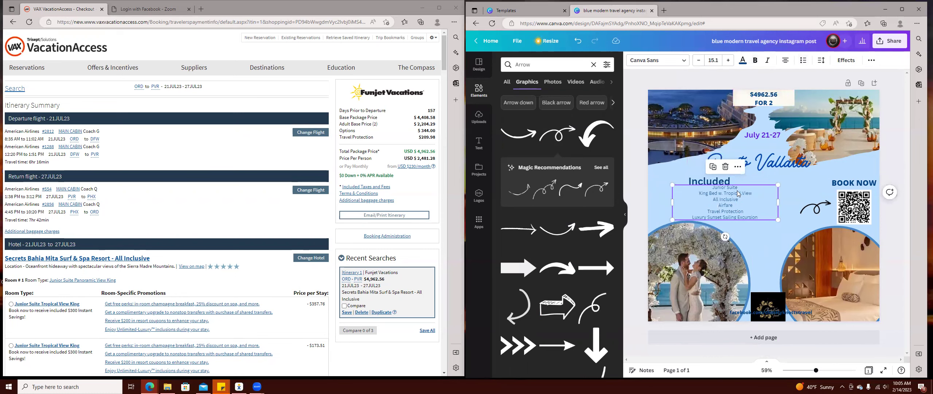
triple_click(736, 189)
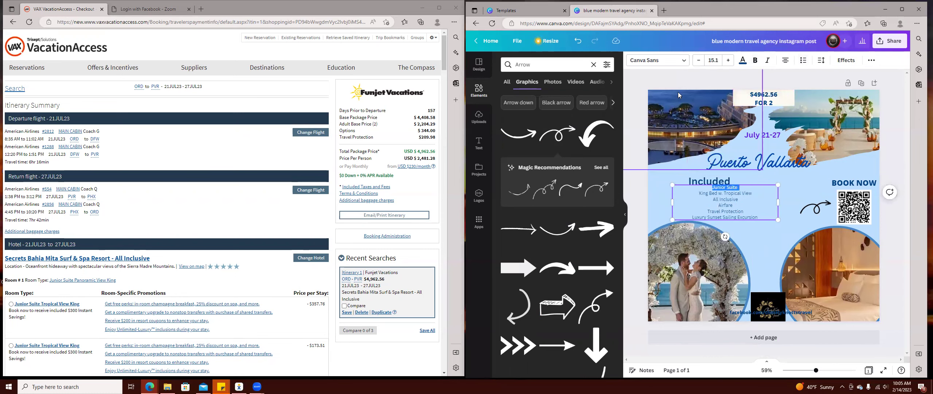
left_click(729, 60)
left_click(728, 60)
left_click(728, 60)
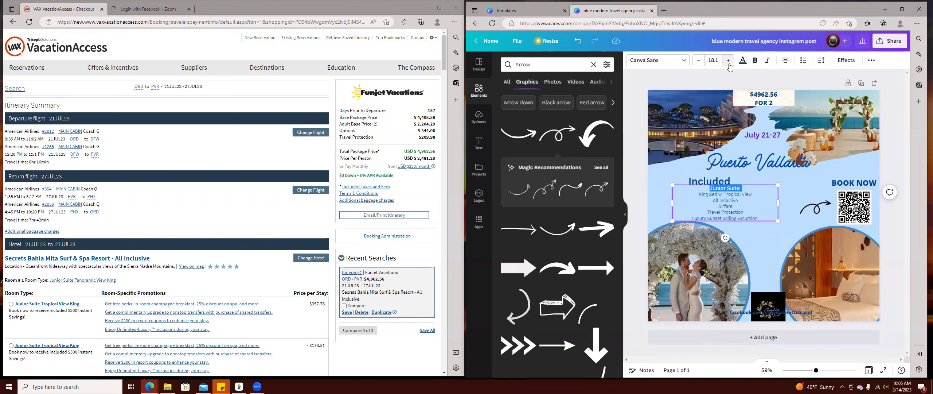
Move and narrow the list box, and move the logo up beside Included.
left_click(789, 220)
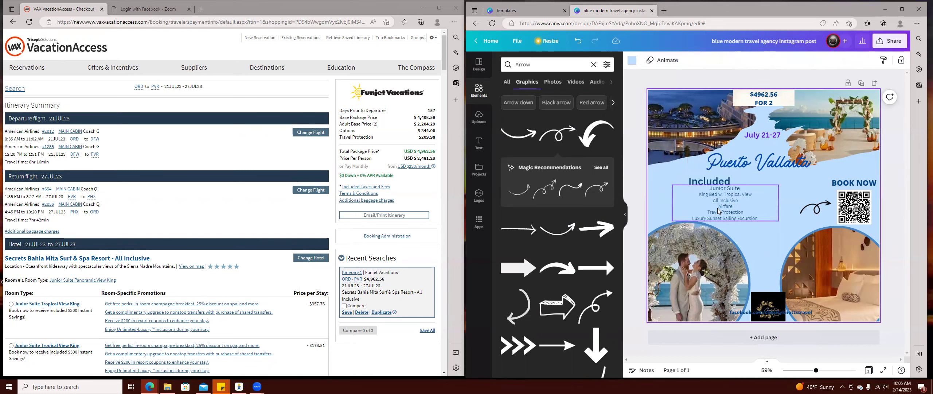
left_click_drag(719, 209, 709, 213)
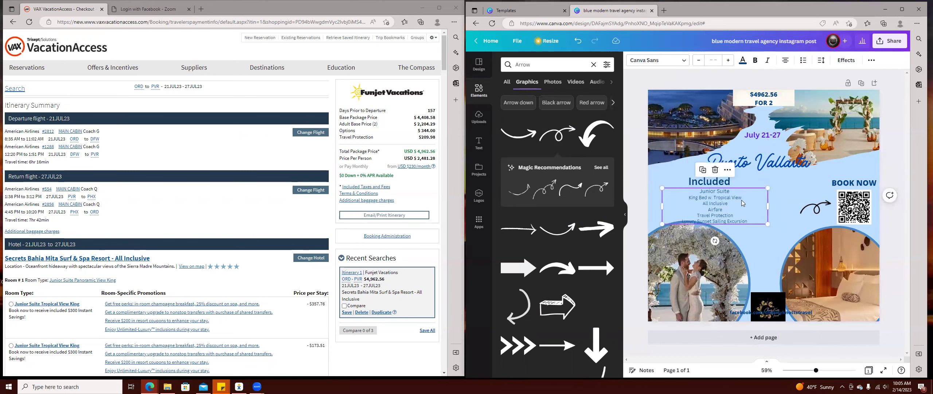
left_click_drag(768, 207, 733, 205)
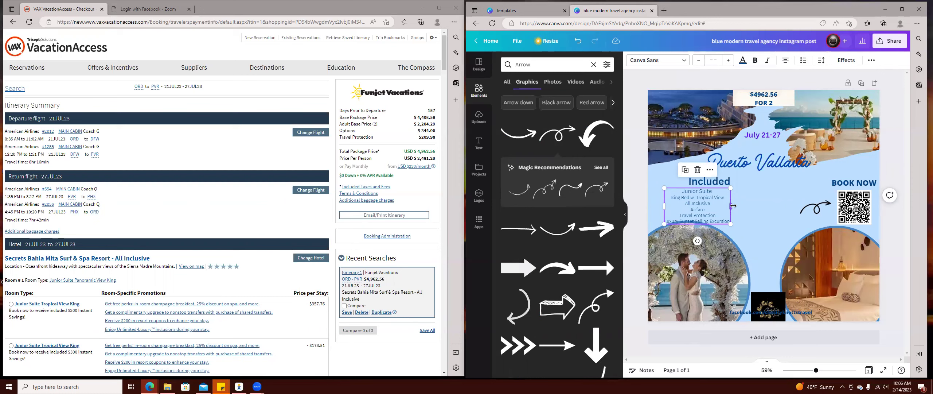
left_click_drag(773, 313, 769, 193)
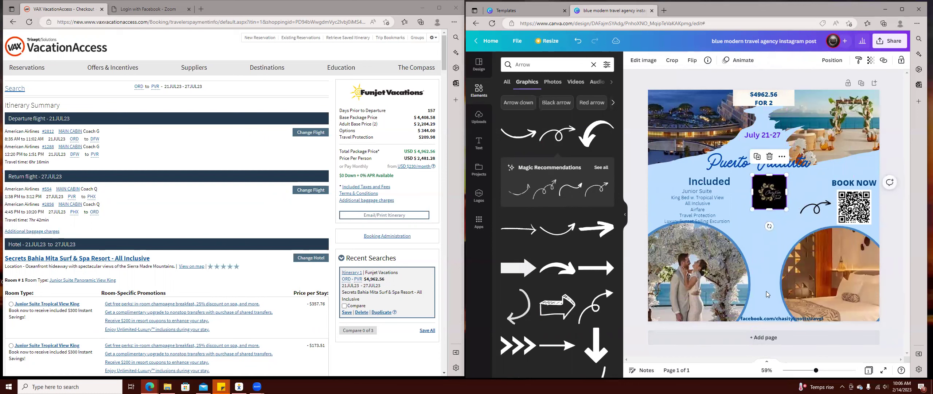
Narrow the facebook.com link box, make its text black after trying other colours, and nudge BOOK NOW up.
left_click(769, 319)
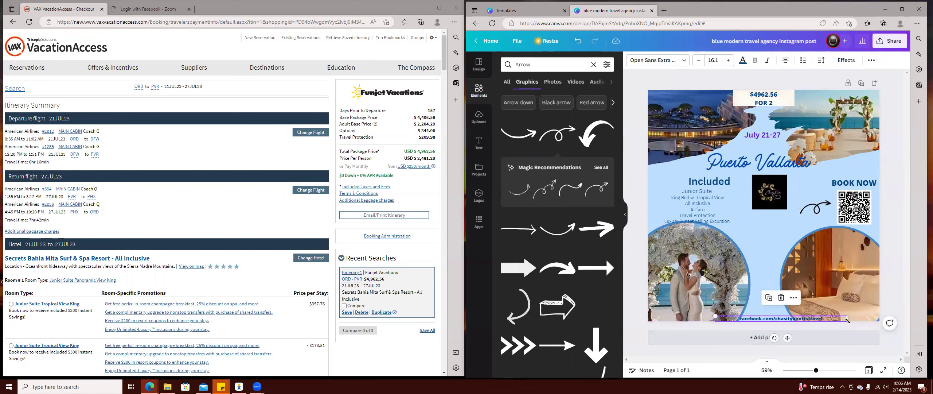
left_click_drag(848, 320, 780, 320)
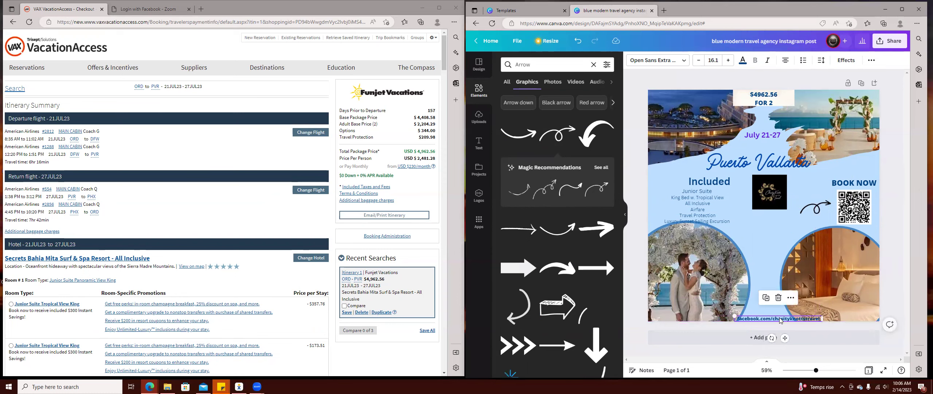
left_click(743, 60)
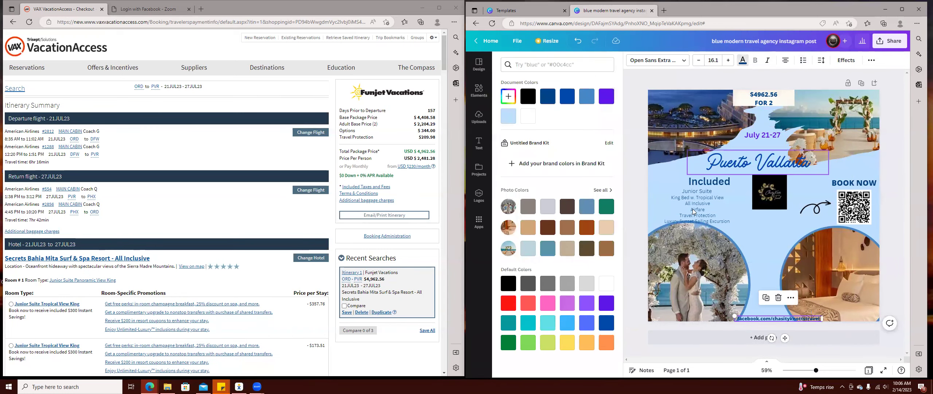
left_click(606, 303)
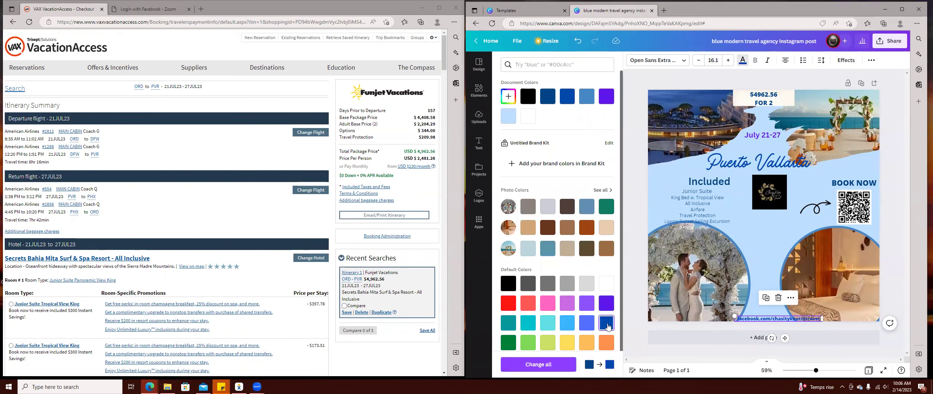
left_click(606, 342)
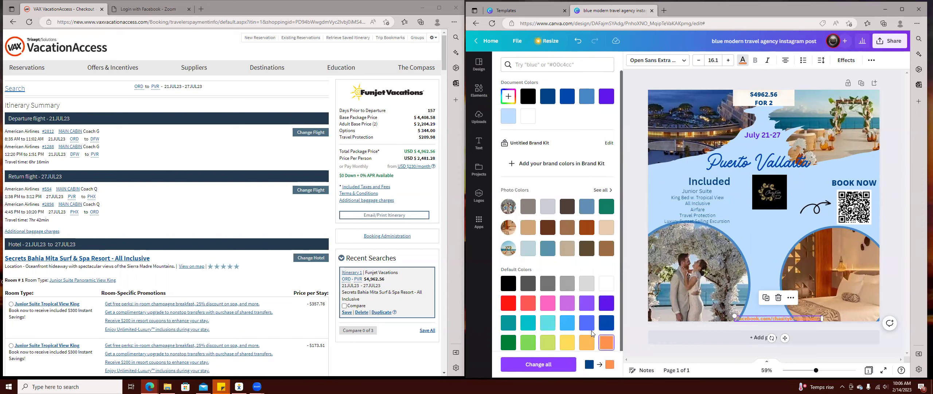
left_click(509, 322)
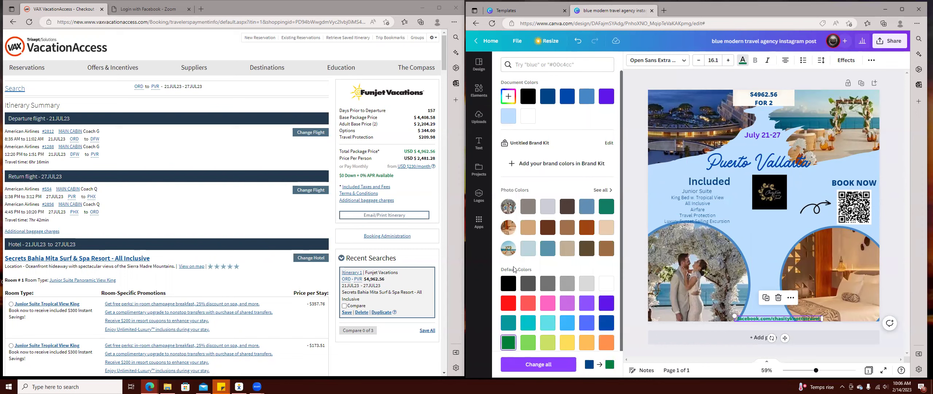
left_click(513, 283)
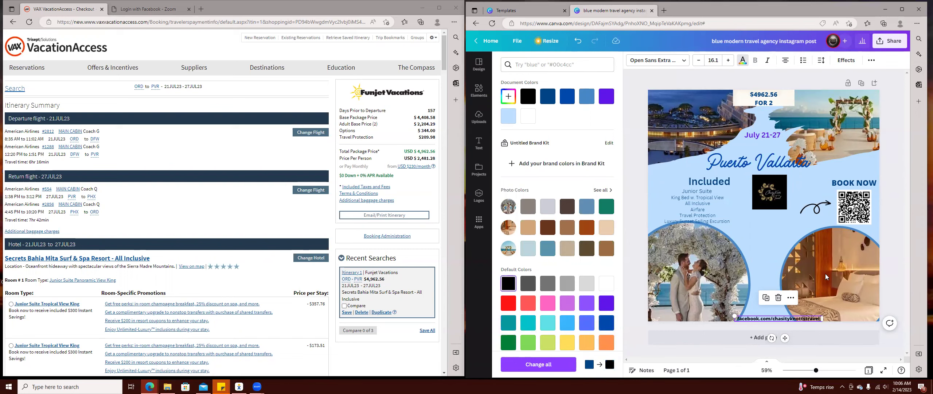
left_click_drag(849, 184, 848, 177)
Move the QR code and BOOK NOW down between the round photos and rotate the curly arrow.
left_click_drag(848, 208, 757, 295)
left_click_drag(856, 178, 764, 237)
left_click_drag(764, 284, 771, 250)
left_click(816, 208)
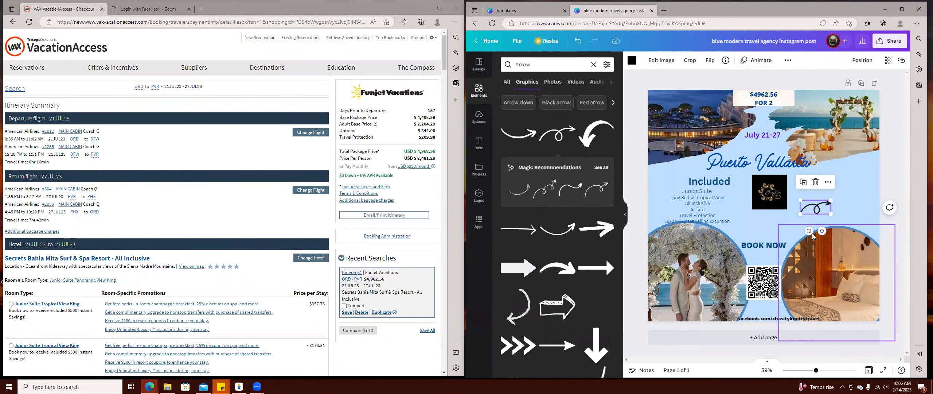
mouse_move(808, 230)
left_mouse_down()
mouse_move(788, 220)
mouse_move(820, 221)
mouse_move(803, 239)
left_mouse_up()
Place the logo at the top-right corner and send it to the back.
left_click_drag(769, 197, 862, 174)
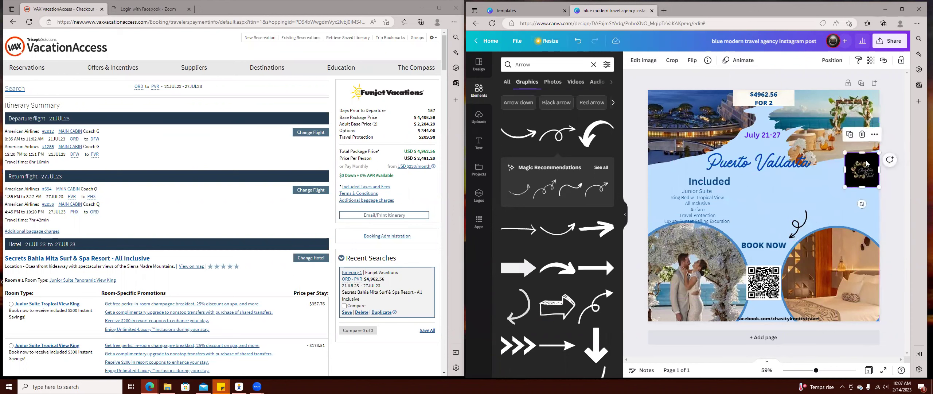
left_click(873, 134)
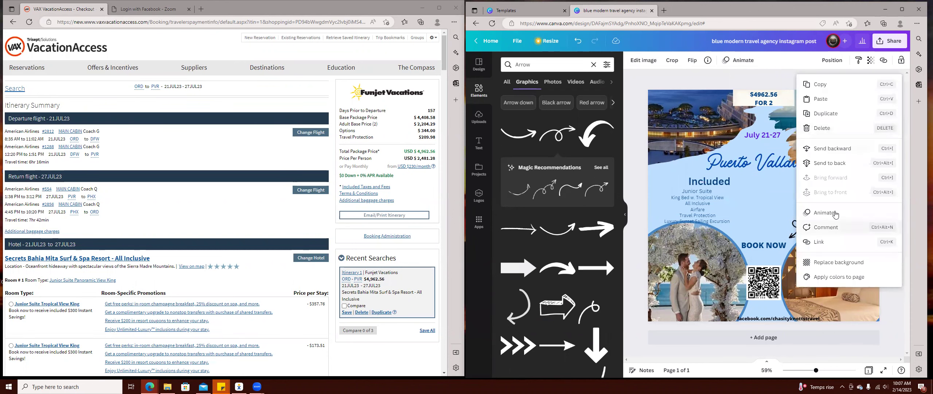
left_click(846, 167)
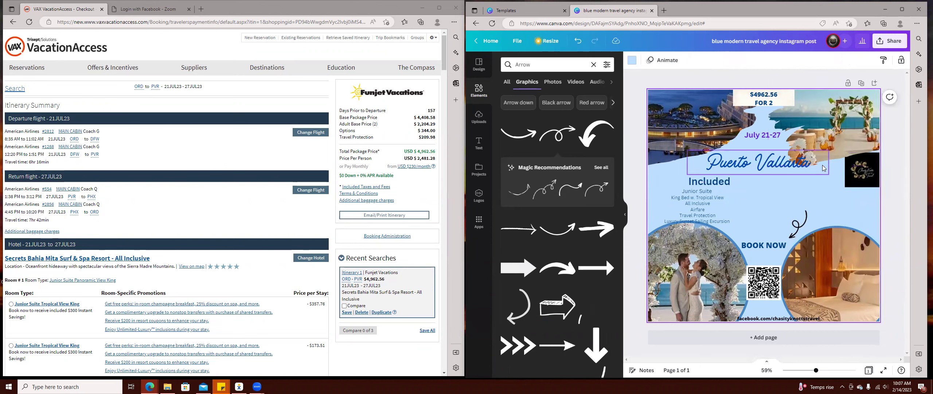
Nudge the logo up, shift the Junior Suite list right and widen its box on both sides.
mouse_move(861, 178)
left_mouse_down()
mouse_move(854, 164)
mouse_move(876, 165)
mouse_move(868, 173)
left_mouse_up()
left_click(784, 193)
left_click_drag(689, 203, 749, 202)
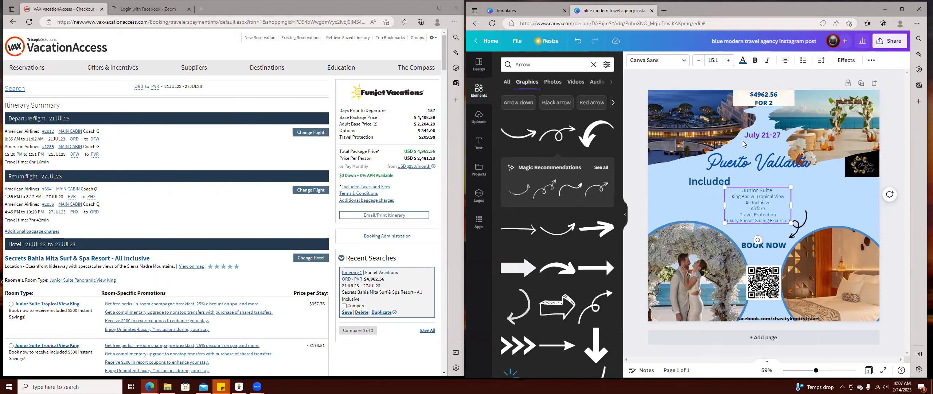
left_click_drag(731, 197, 764, 208)
left_click(780, 228)
left_click(777, 211)
left_click_drag(791, 201, 820, 199)
left_click_drag(724, 204, 702, 203)
Centre the Included heading over the list, narrow its box and raise its font to 37.
left_click_drag(719, 181, 762, 220)
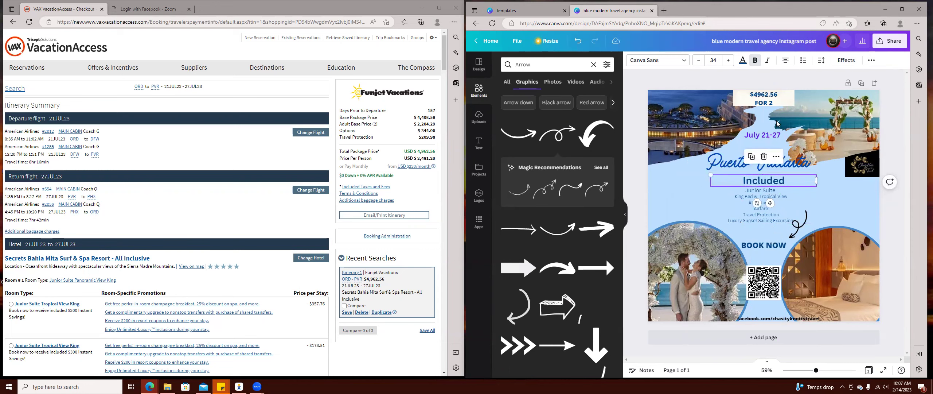
left_click(825, 201)
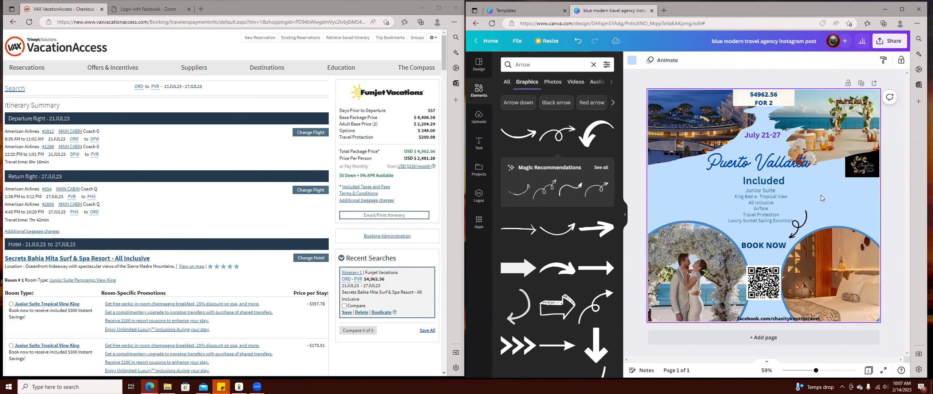
left_click(763, 181)
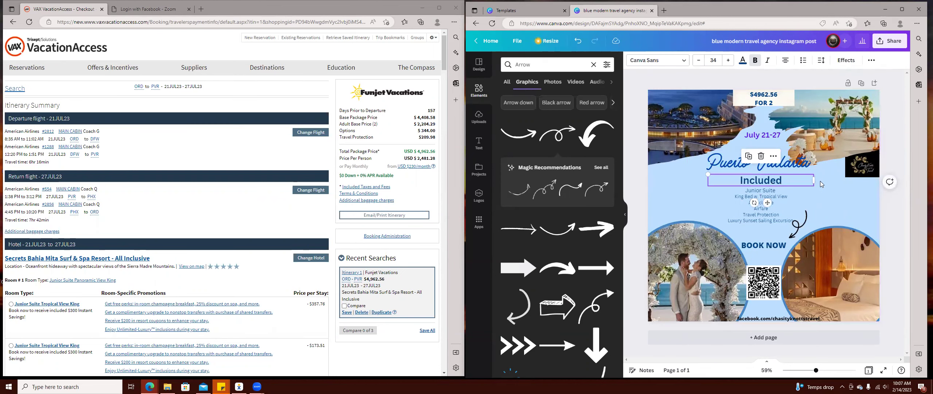
left_click_drag(801, 180, 761, 180)
left_click(729, 61)
left_click(728, 60)
left_click(728, 60)
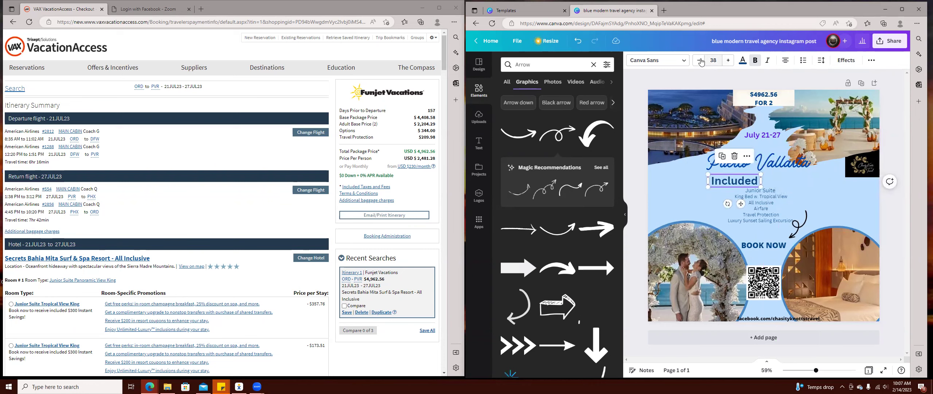
Enlarge the Junior Suite list text by two sizes.
left_click(771, 192)
left_click(729, 61)
left_click(729, 60)
left_click(729, 60)
Delete the curly arrow graphic.
left_click(805, 223)
left_click_drag(804, 223, 798, 192)
key("Delete")
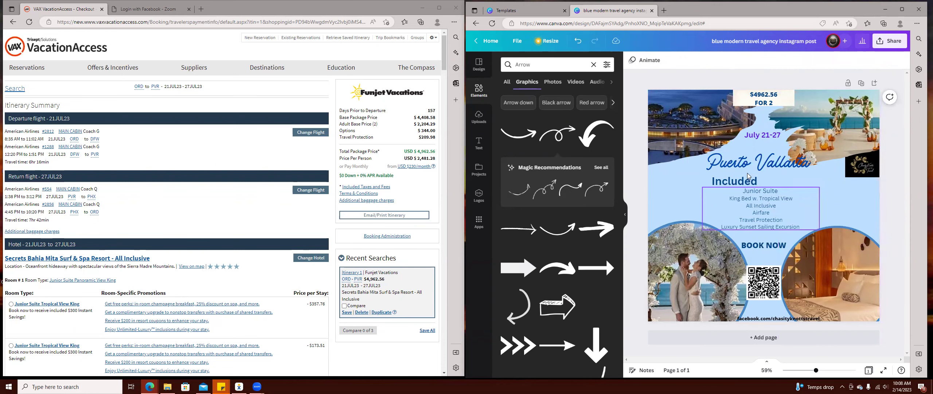
Recentre the Included heading and list, and adjust the Facebook link line's position.
left_click_drag(743, 179, 773, 178)
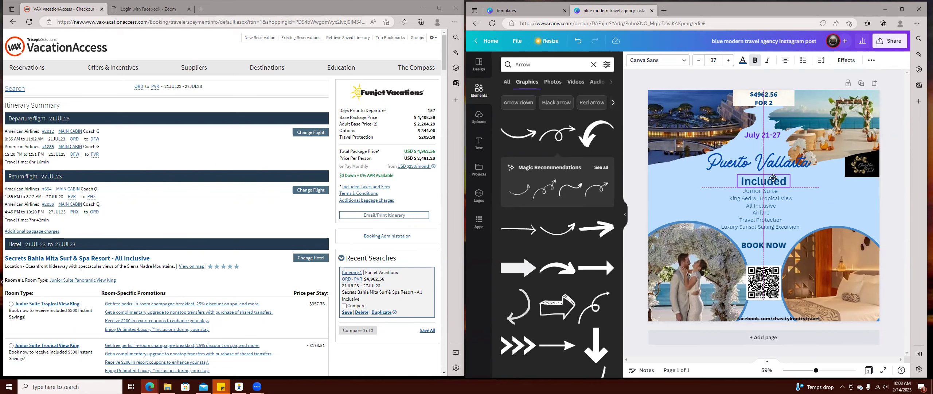
left_click(764, 214)
left_click_drag(763, 211, 766, 214)
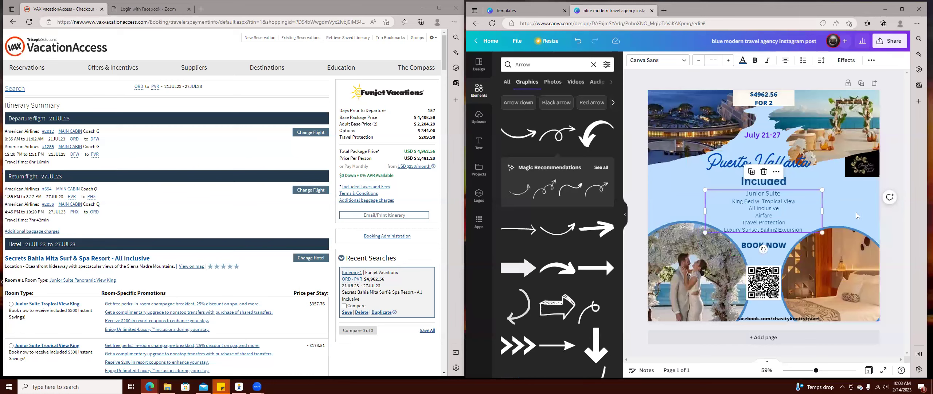
left_click(835, 208)
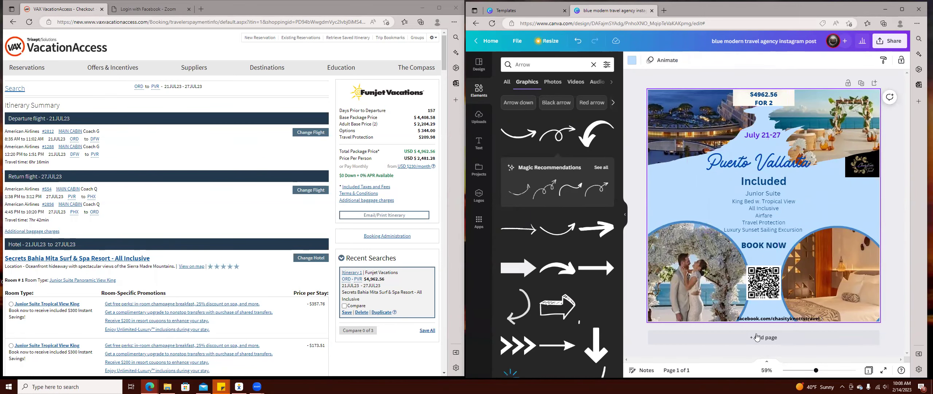
left_click_drag(761, 321, 757, 320)
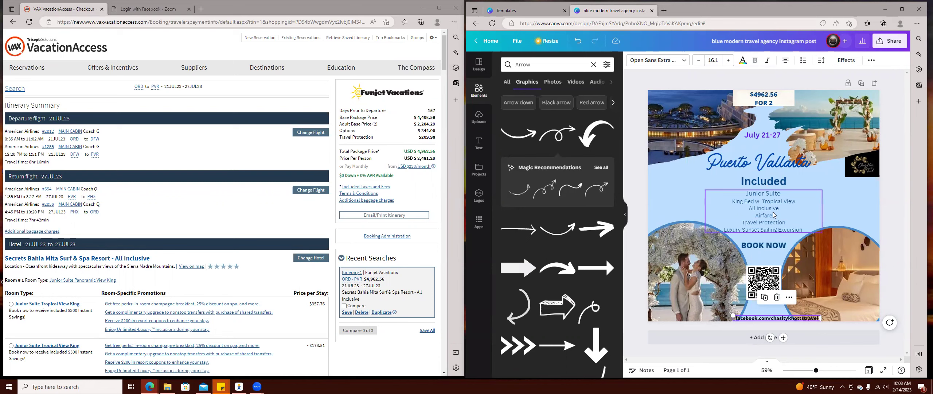
Add a body text box at font size 19 and move it beside the Included heading.
left_click(776, 224)
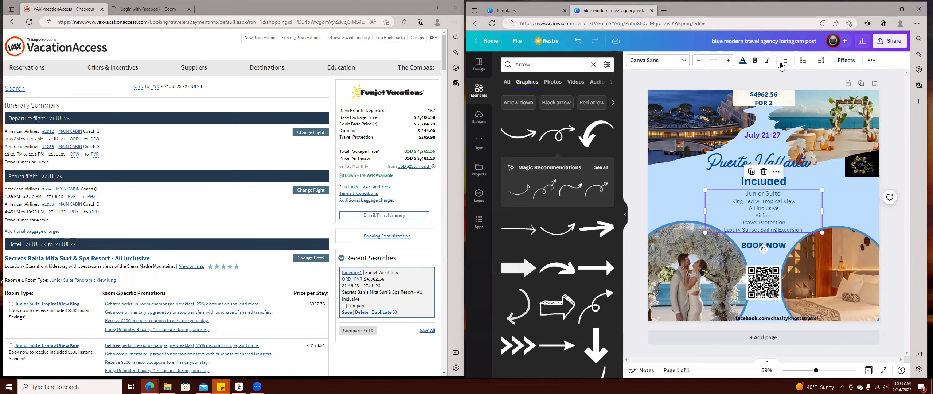
left_click(479, 144)
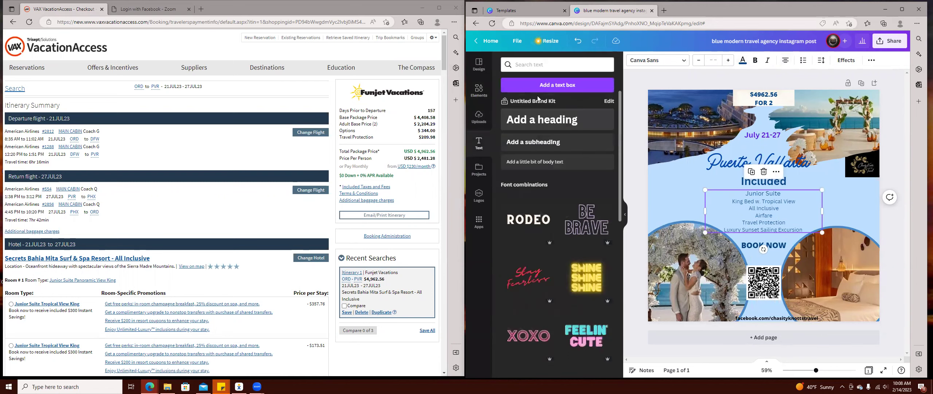
left_click(535, 162)
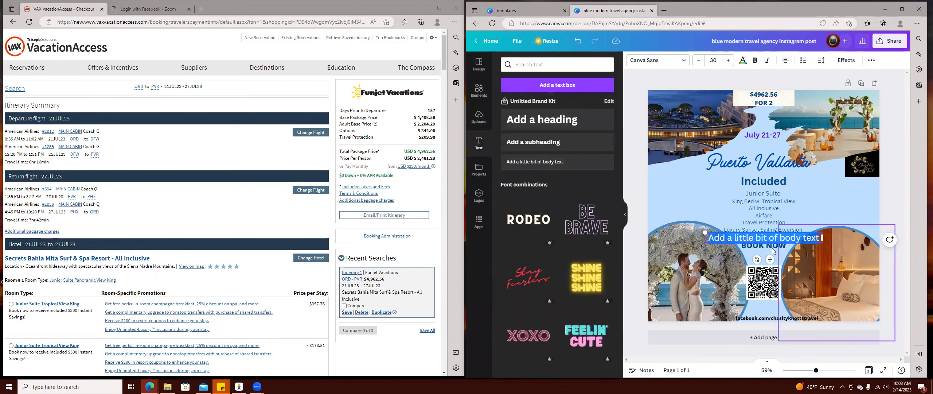
left_click(698, 61)
left_click(698, 61)
left_click(698, 61)
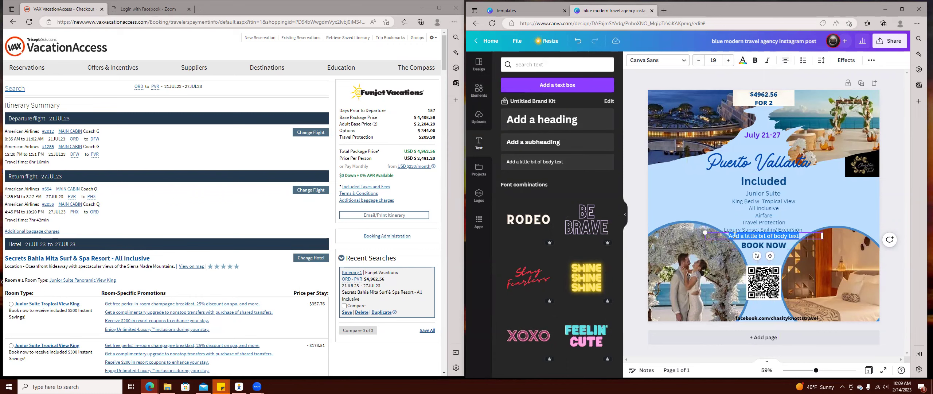
left_click(782, 237)
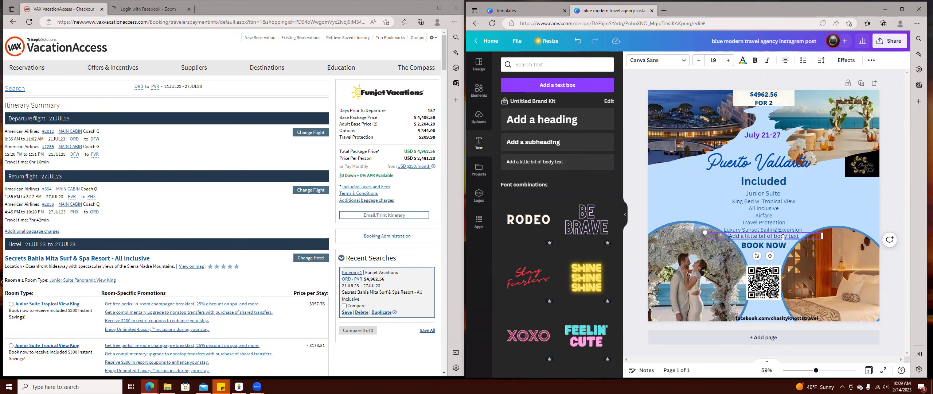
left_click_drag(784, 240, 694, 186)
Type 'Prices are subjugated to change.' and narrow the box, moving it up near the price.
left_click(694, 184)
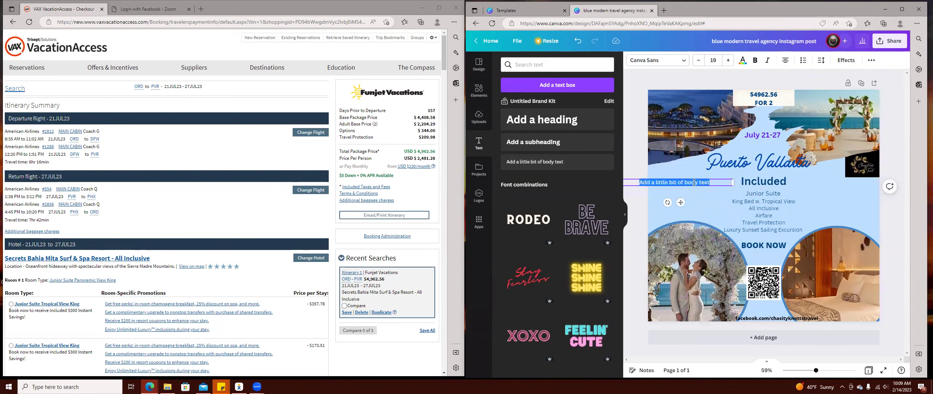
type("Prices are subjugated to")
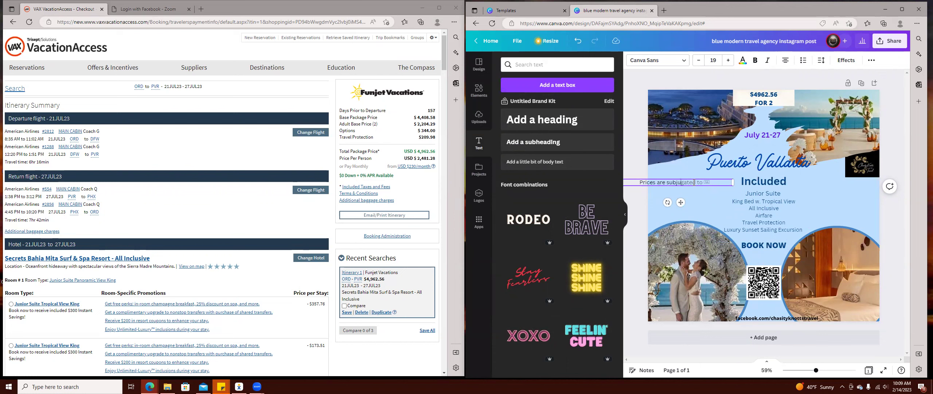
key("Tab")
type("change")
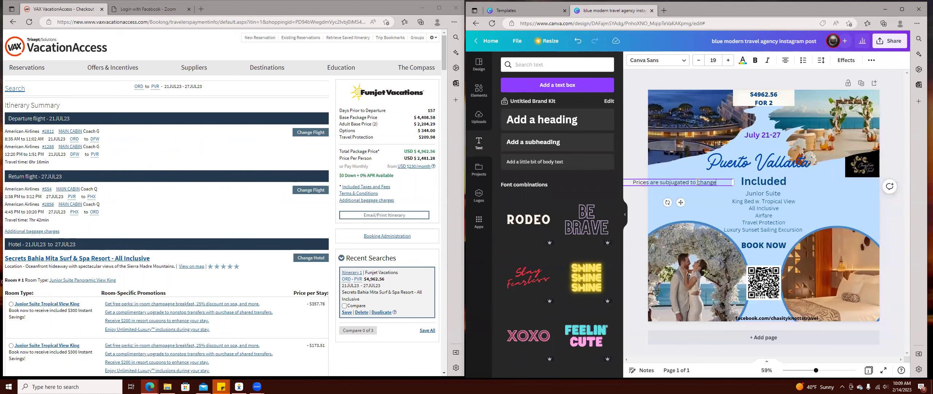
right_click(711, 181)
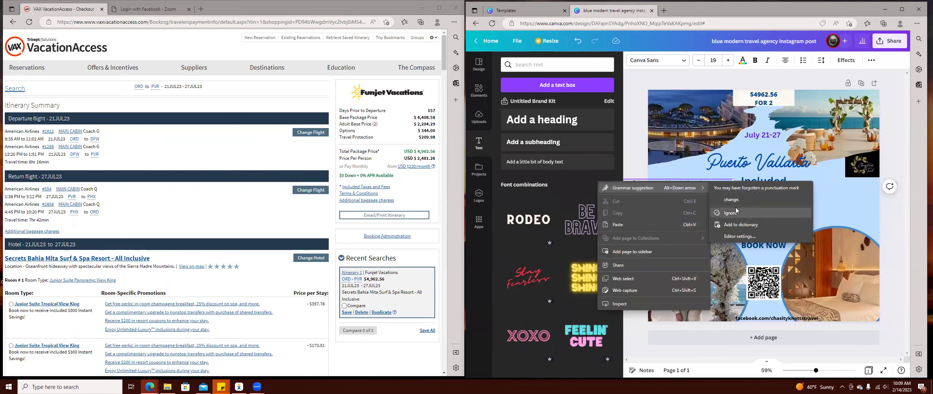
left_click(725, 204)
type(".")
left_click_drag(733, 182, 774, 110)
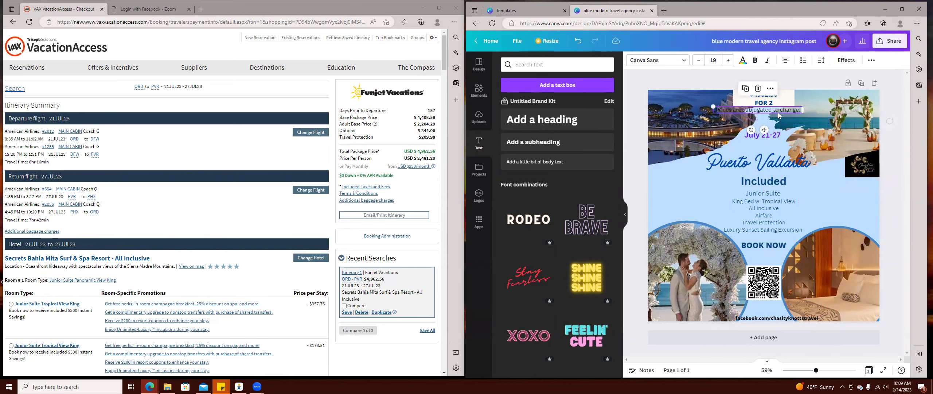
Keep the disclaimer text black after trying purple, and make it bold.
left_click(744, 62)
left_click(606, 96)
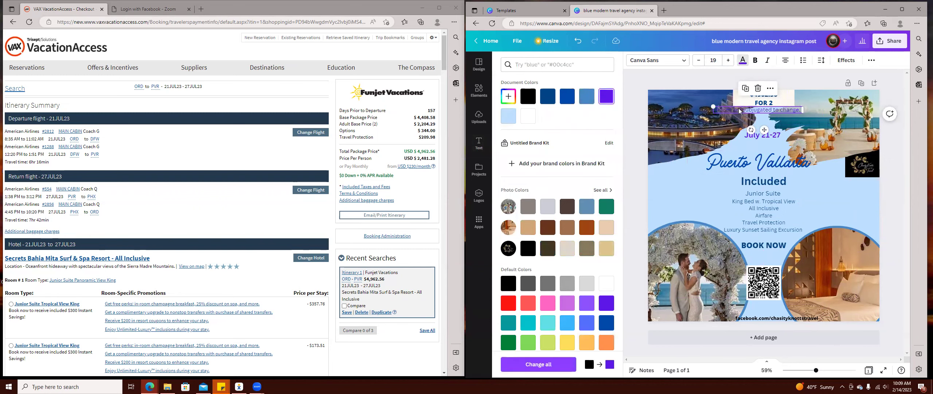
left_click_drag(759, 116, 775, 313)
left_click(528, 96)
left_click(755, 60)
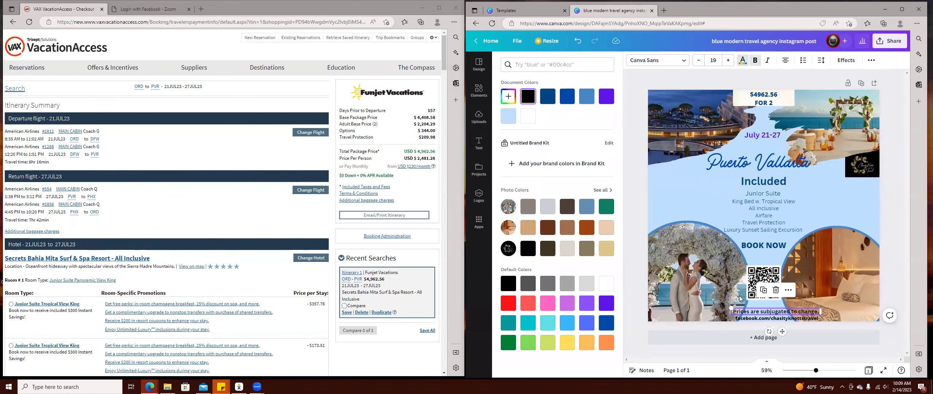
Enlarge the Facebook link to 18.1 at the right edge, and move the disclaimer top-right.
left_click(769, 320)
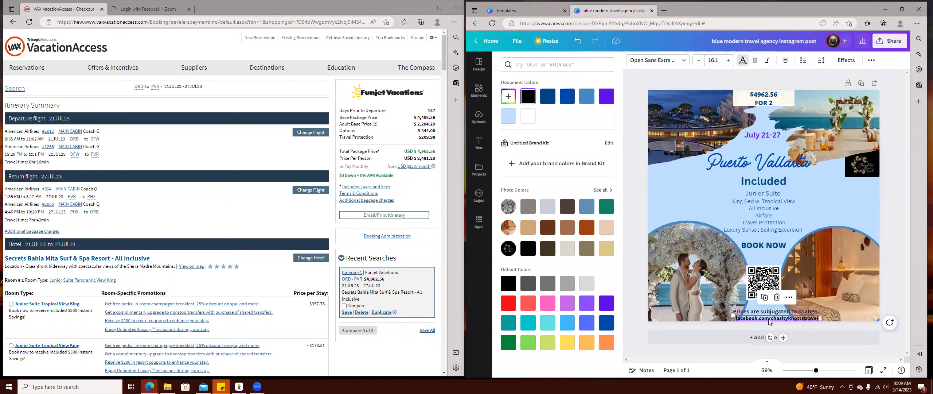
left_click(729, 60)
left_click(729, 60)
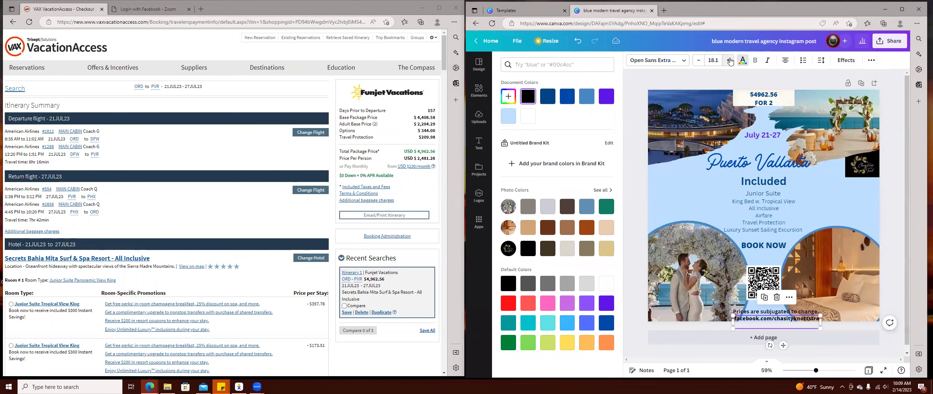
left_click_drag(821, 321, 831, 320)
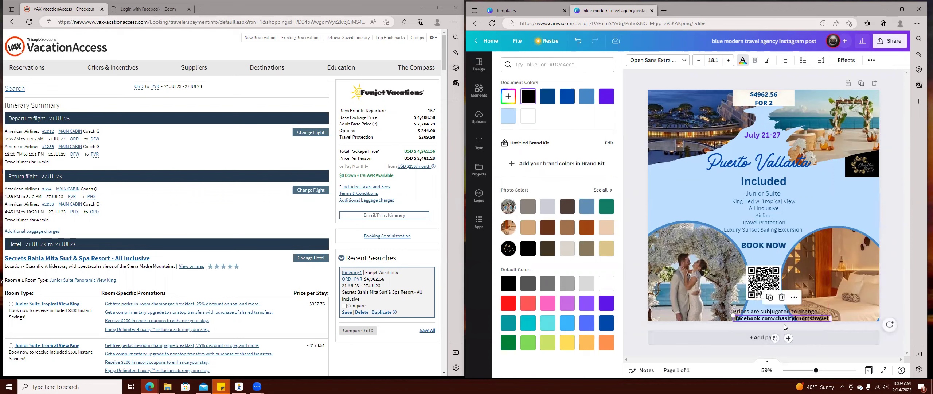
left_click_drag(771, 321, 815, 319)
left_click_drag(755, 311, 825, 91)
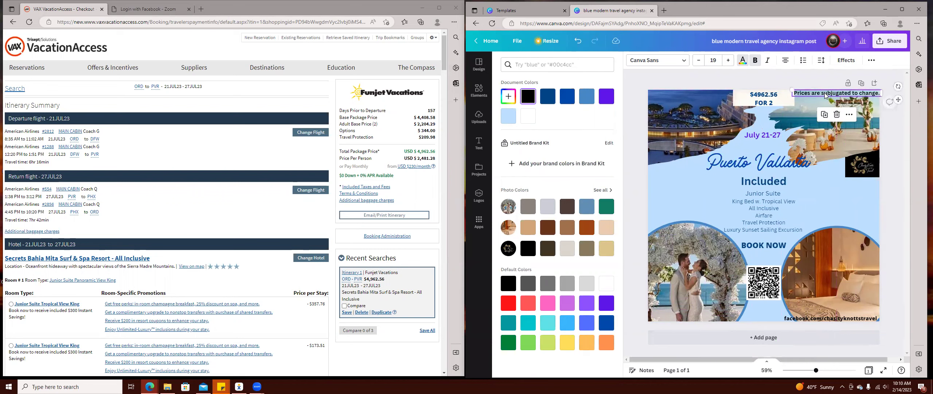
left_click(838, 212)
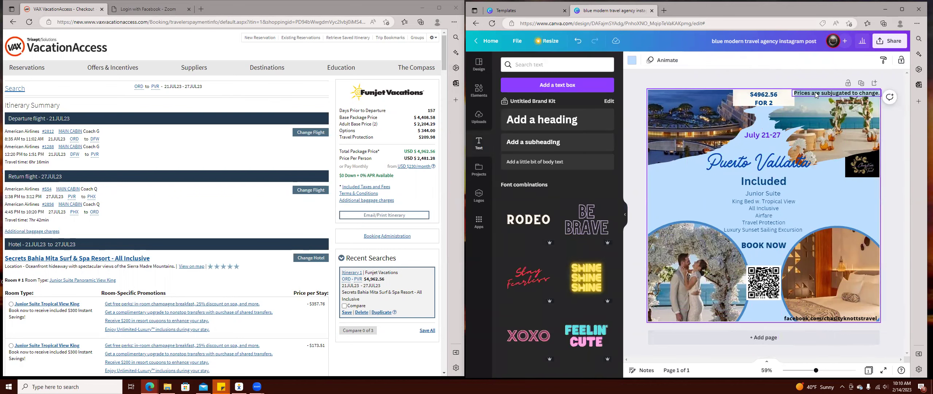
Lower the BOOK NOW label slightly and shift the QR code a little to the right.
left_click_drag(861, 97, 859, 99)
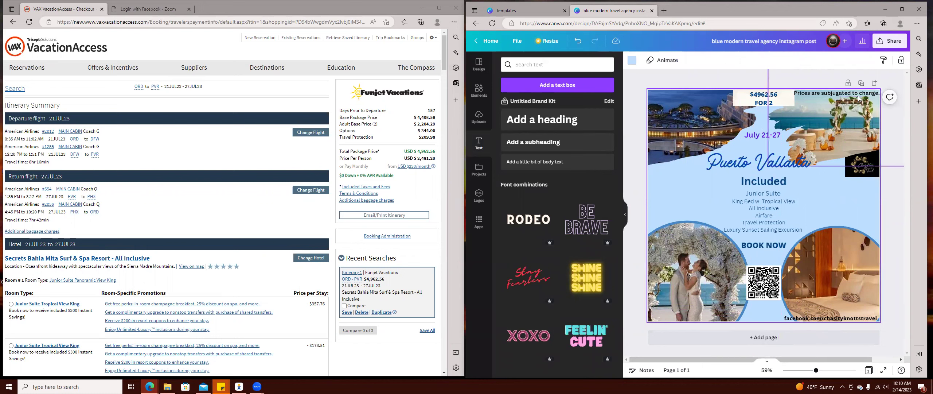
left_click(812, 95)
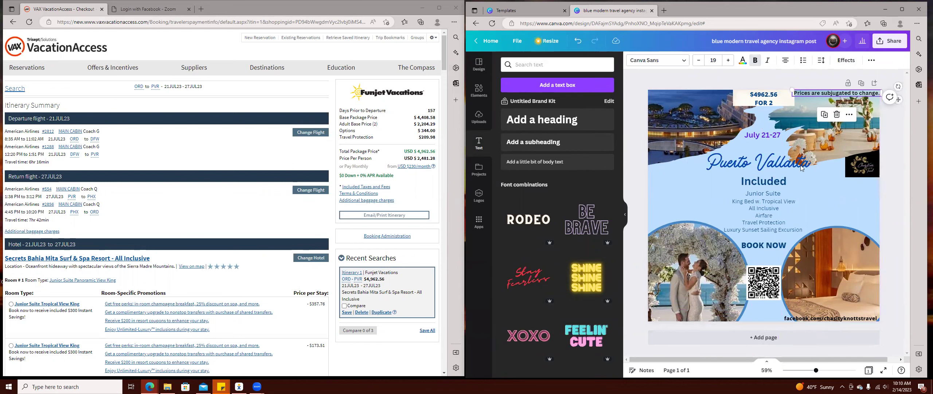
left_click(842, 203)
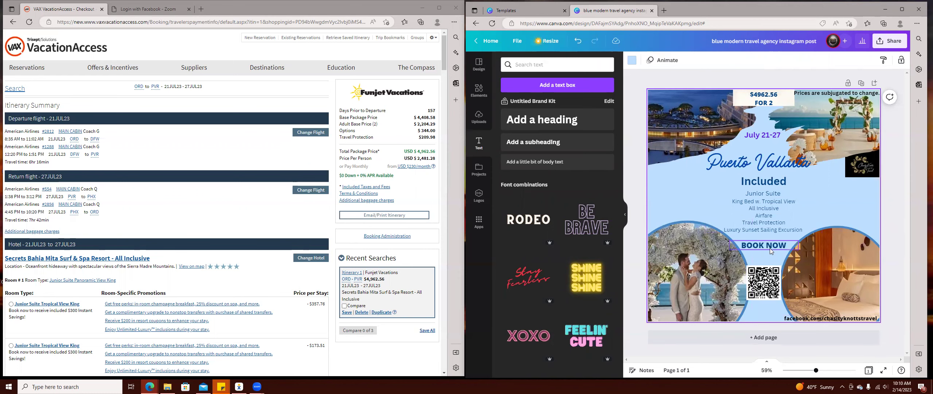
left_click_drag(766, 244, 768, 253)
left_click_drag(763, 290, 760, 285)
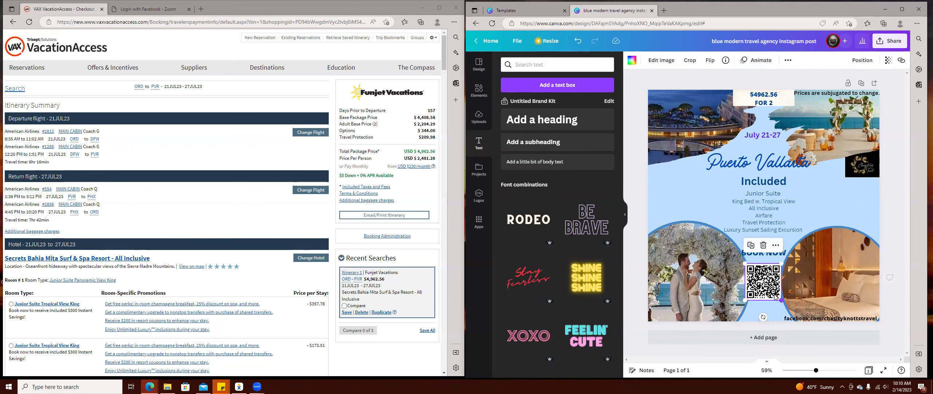
left_click_drag(760, 279, 762, 283)
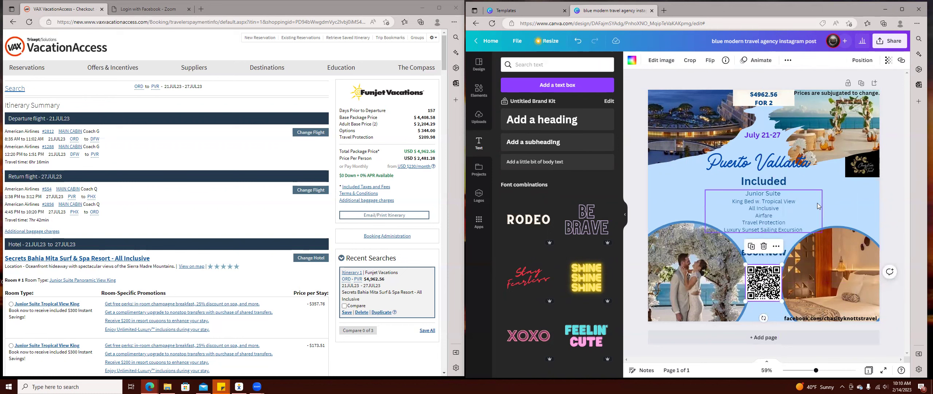
left_click(849, 200)
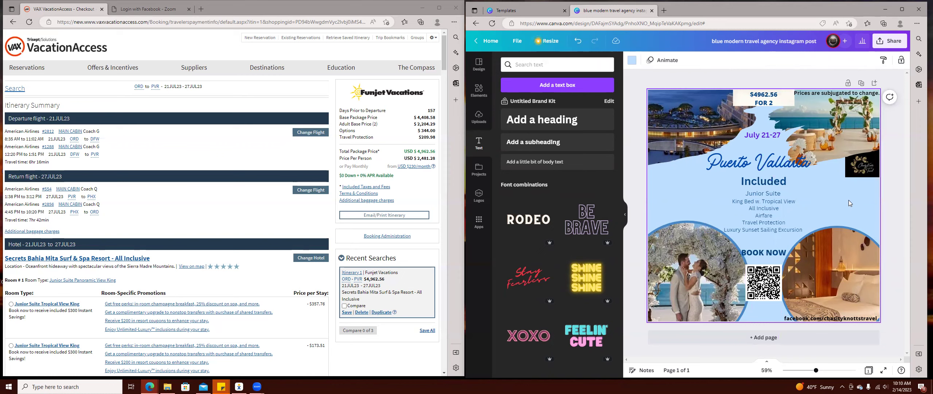
left_click(844, 320)
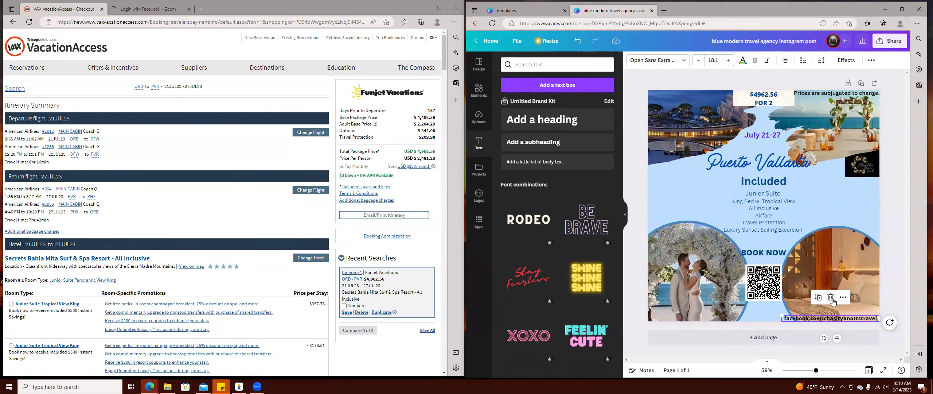
Duplicate the Facebook link text beside Included and type the agent's phone number, then e-mail below.
left_click(820, 299)
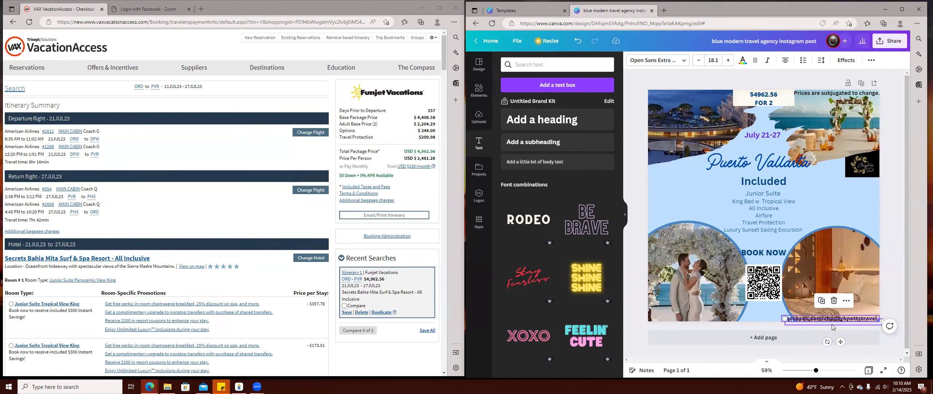
left_click_drag(835, 321, 840, 190)
double_click(840, 189)
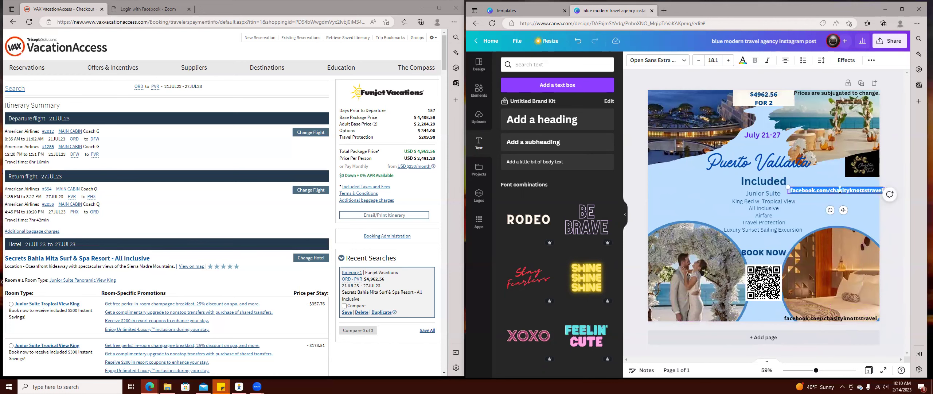
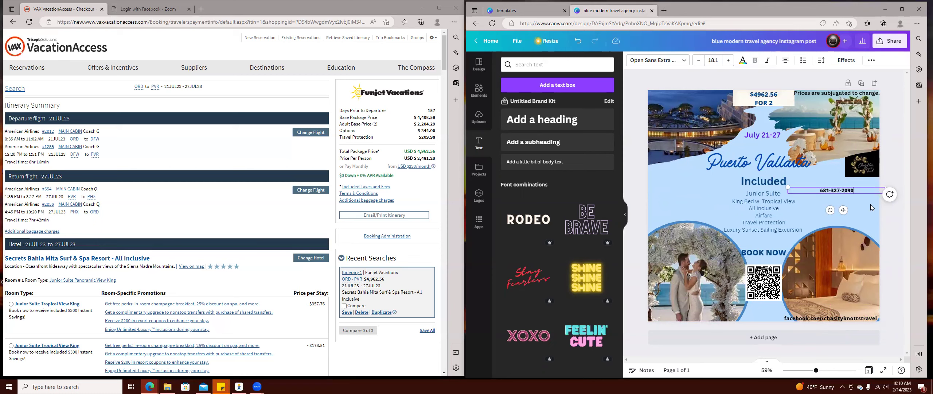
key("Return")
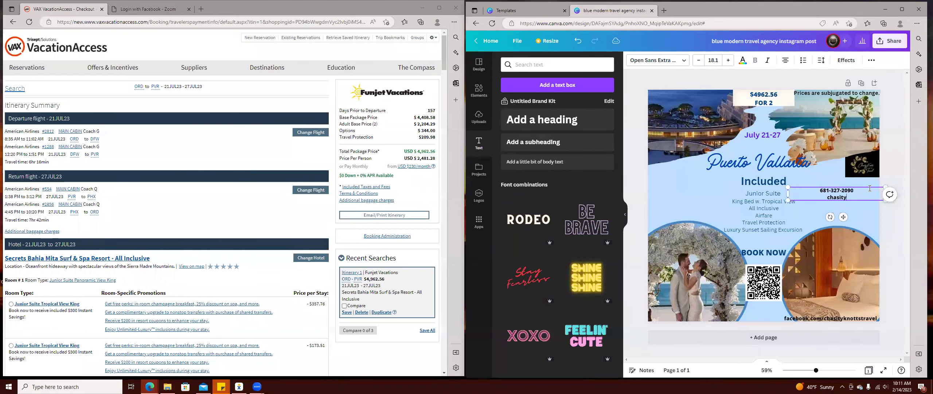
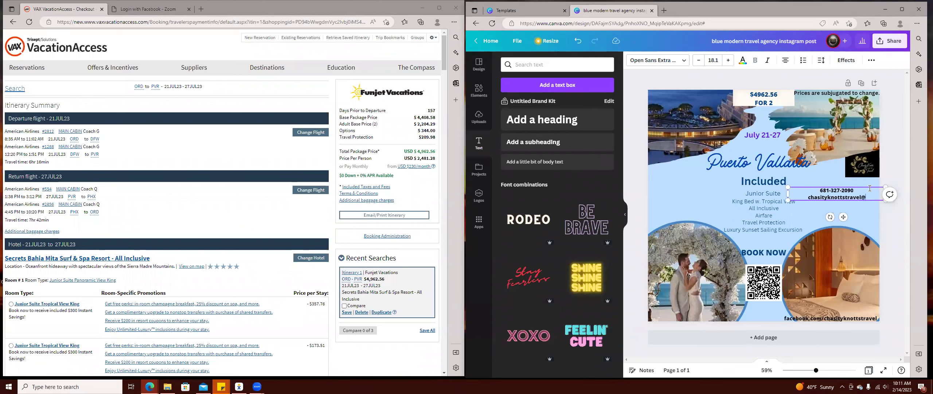
left_click(856, 210)
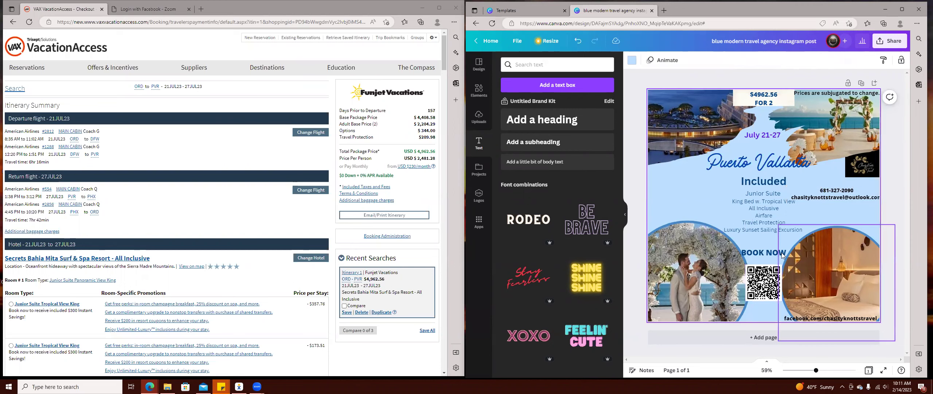
Reposition the contact box and highlight its e-mail line.
mouse_move(840, 197)
left_mouse_down()
mouse_move(838, 306)
mouse_move(847, 214)
mouse_move(842, 201)
mouse_move(828, 203)
left_mouse_up()
right_click(828, 203)
left_click(825, 280)
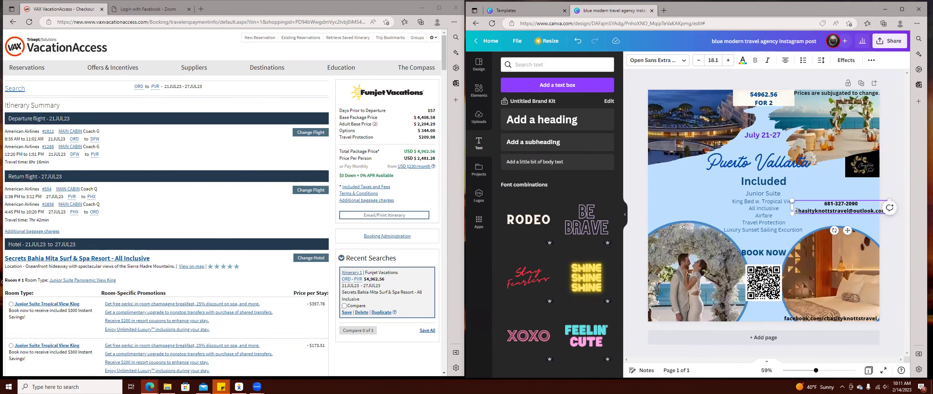
left_click_drag(796, 211, 831, 174)
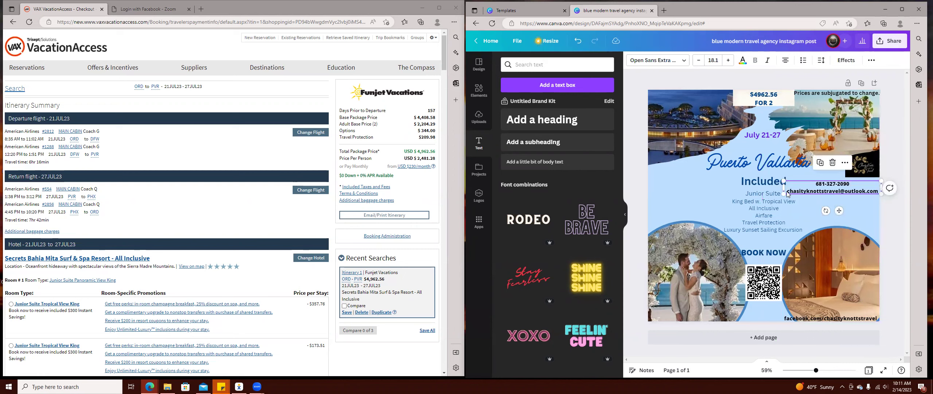
left_click(788, 192)
mouse_move(788, 191)
left_mouse_down()
mouse_move(864, 193)
mouse_move(788, 192)
left_mouse_up()
left_click(876, 191)
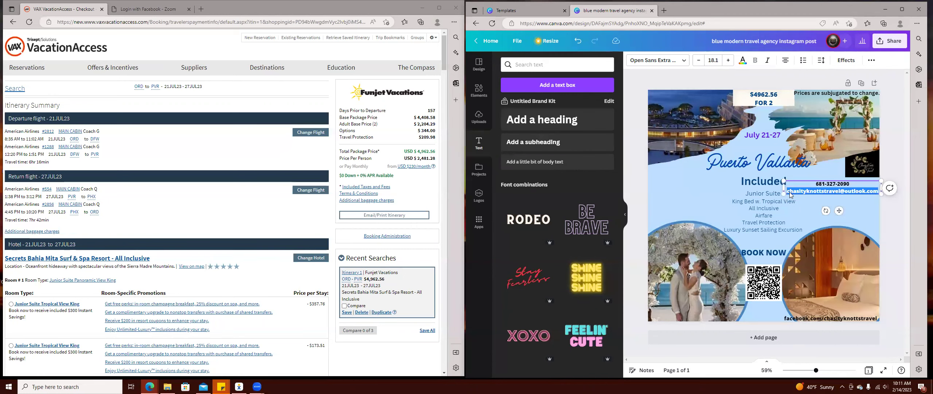
Cut the e-mail line, remove the empty line, and narrow the box to the phone number.
right_click(790, 195)
left_click(682, 169)
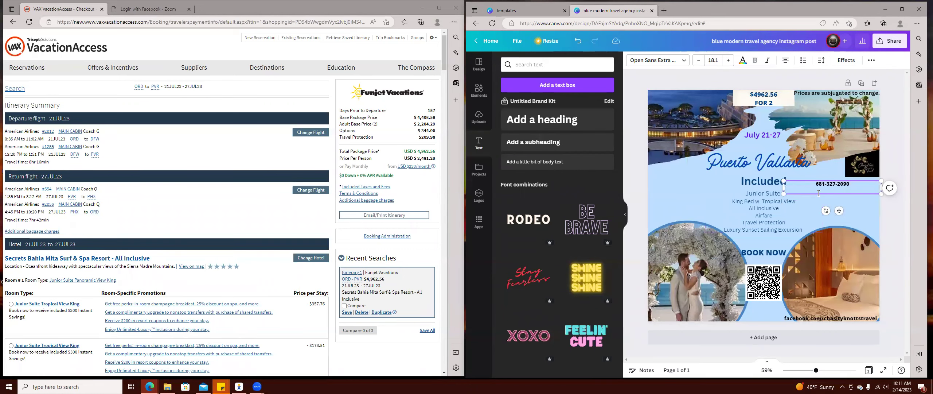
key("BackSpace")
key("Escape")
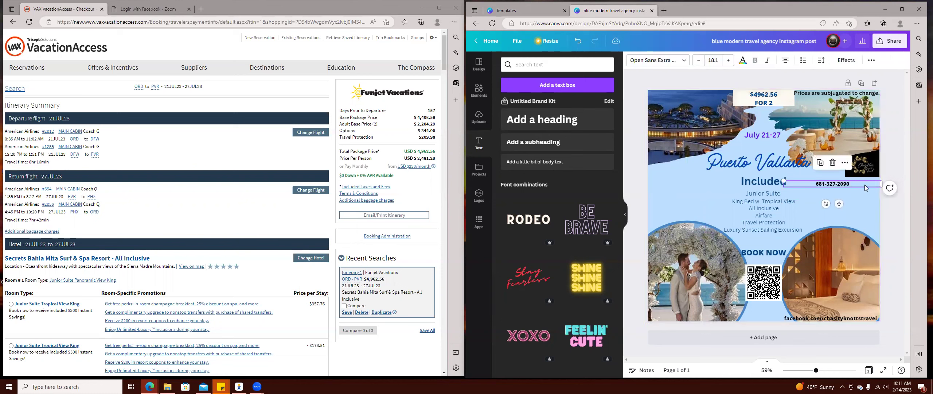
left_click_drag(882, 184, 860, 183)
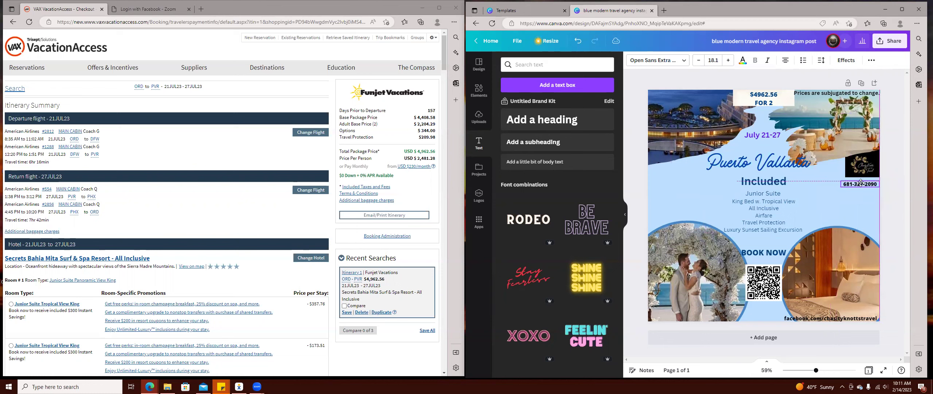
Add a new body text box, paste the cut e-mail address into it, and widen it to one line.
left_click_drag(535, 162, 853, 208)
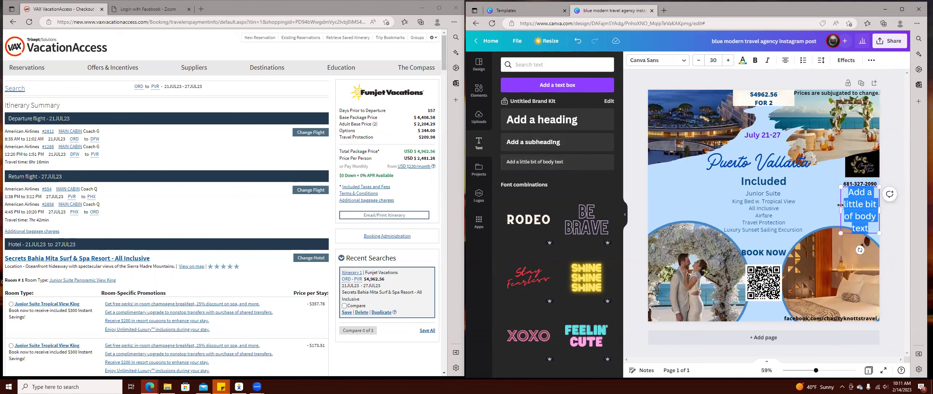
right_click(862, 208)
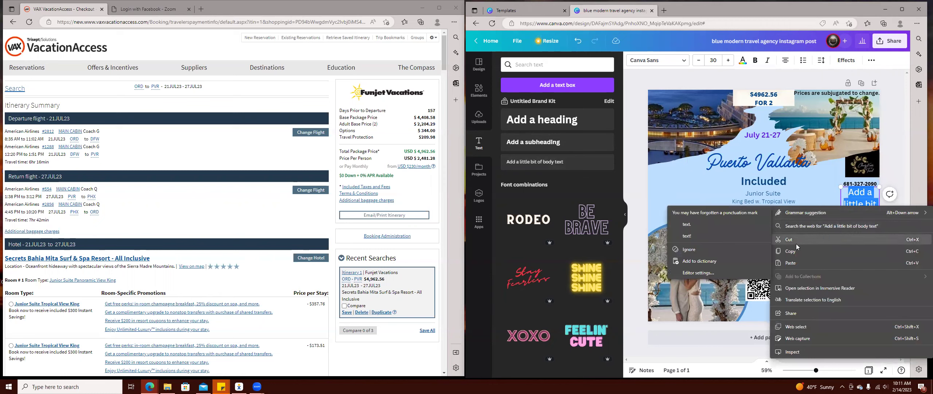
left_click(799, 263)
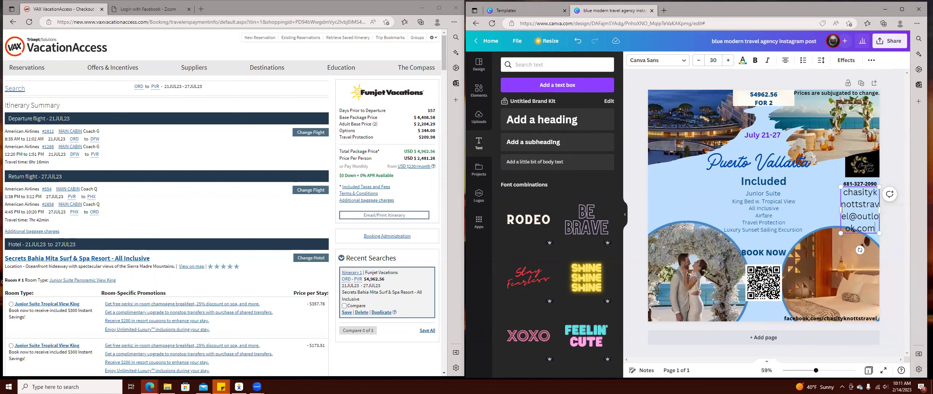
left_click_drag(835, 208, 727, 145)
Shrink the e-mail text to size 22 and narrow its box toward the top-left corner.
left_click(699, 61)
left_click(699, 60)
left_click(698, 60)
left_click(698, 60)
left_click(699, 60)
left_click(699, 60)
left_click(699, 61)
left_click(698, 60)
left_click(699, 60)
left_click(698, 60)
left_click(699, 60)
left_click(699, 60)
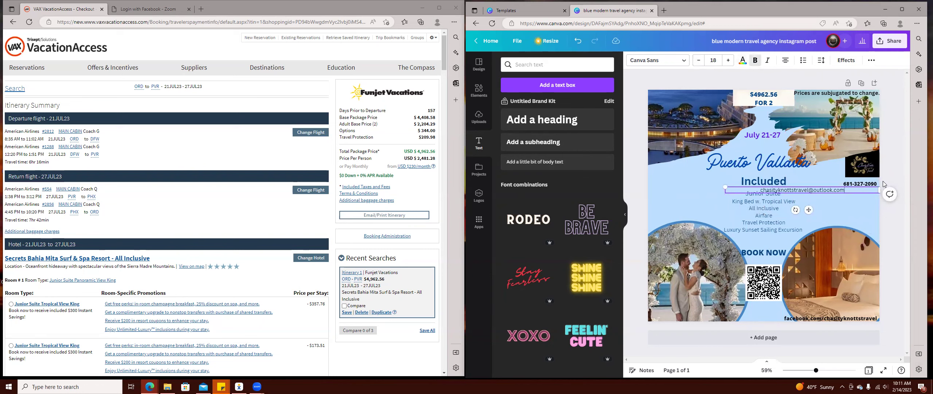
left_click(848, 197)
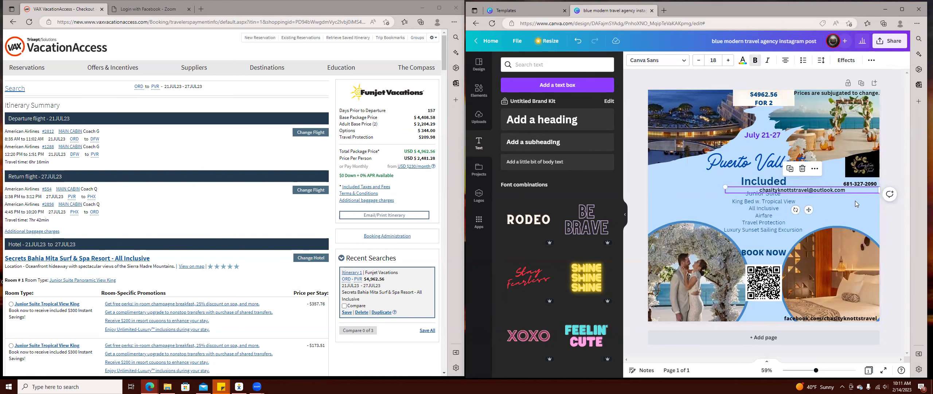
left_click(876, 190)
left_click_drag(876, 190, 714, 85)
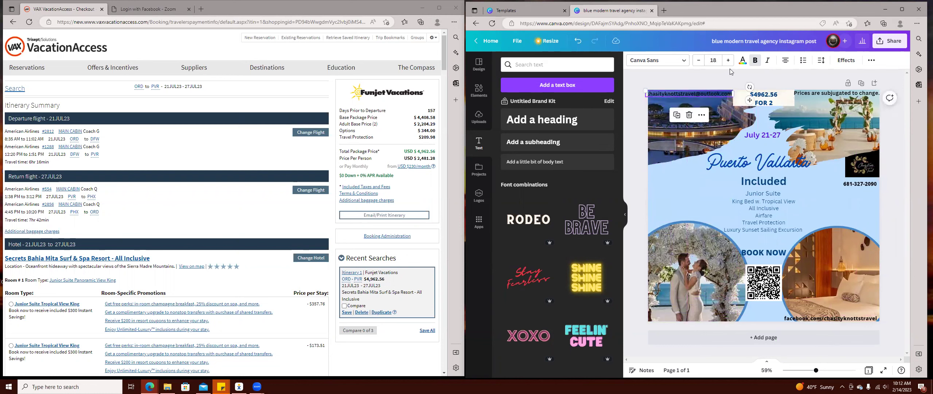
Colour the e-mail text yellow, reduce it to size 16, and align it at the top-left corner.
left_click(743, 60)
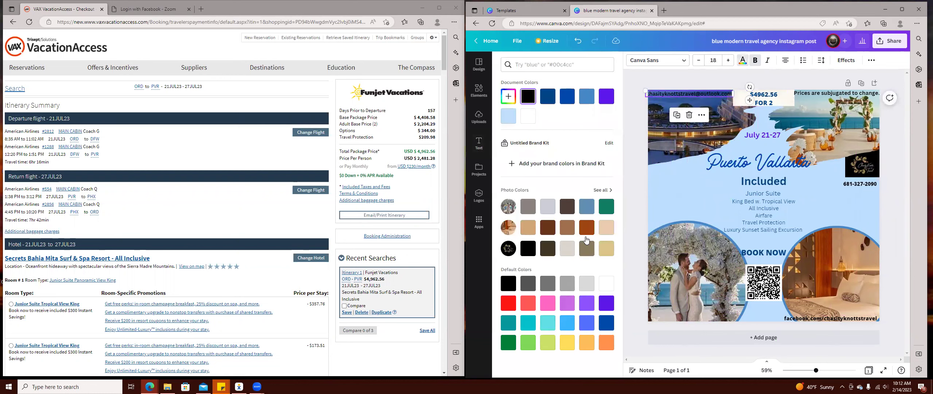
left_click(563, 342)
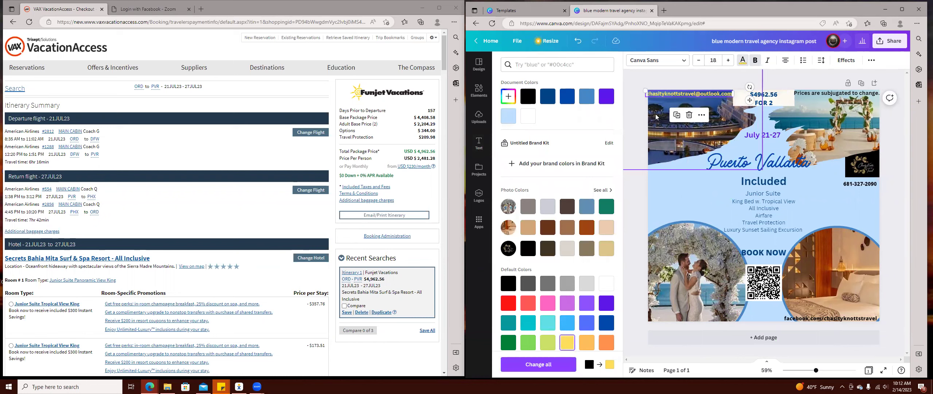
left_click(698, 61)
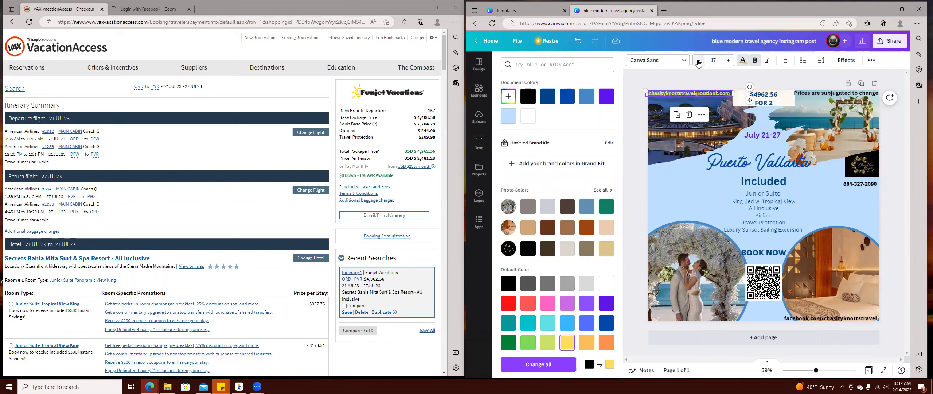
left_click(698, 61)
left_click(693, 97)
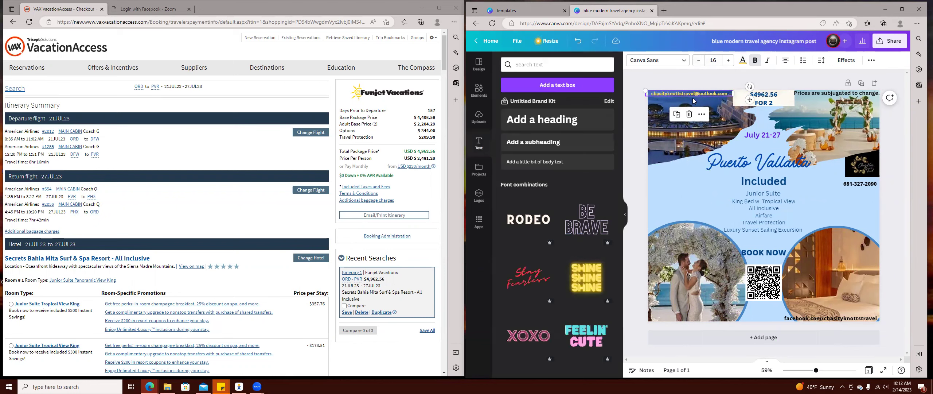
left_click_drag(697, 97, 703, 108)
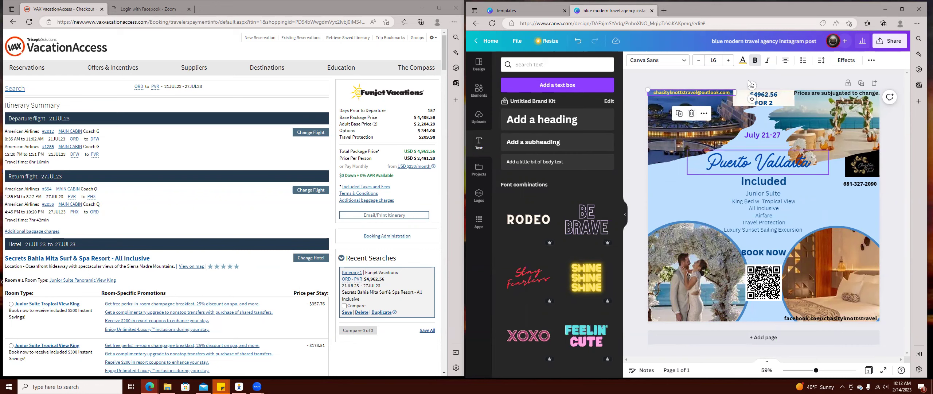
left_click(697, 208)
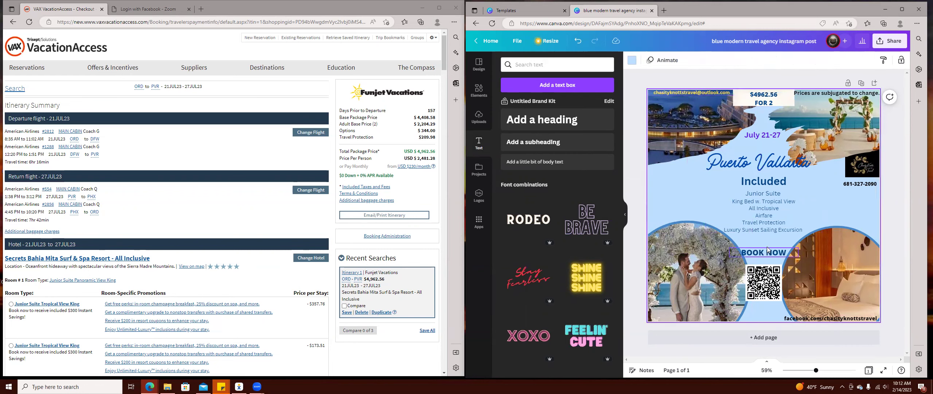
Open Booking Administration in VAX to view the $4,962.56 booking's $520.21 commission details.
left_click(864, 185)
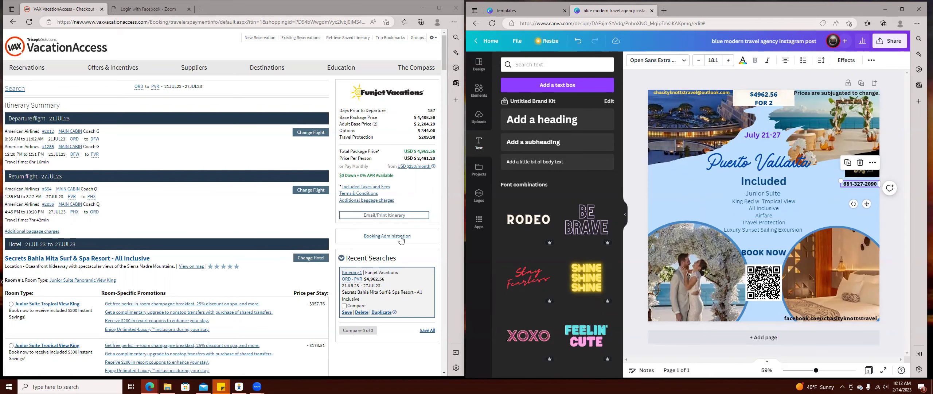
left_click(388, 236)
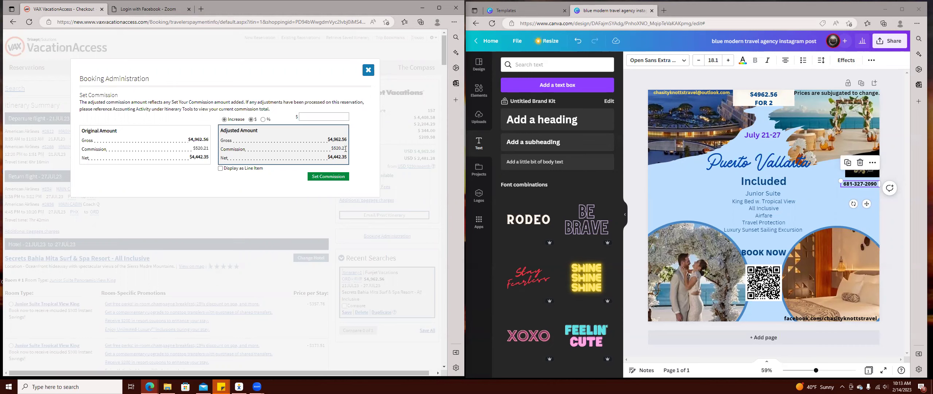
Close the Set Commission dialog to return to the itinerary summary.
left_click(368, 71)
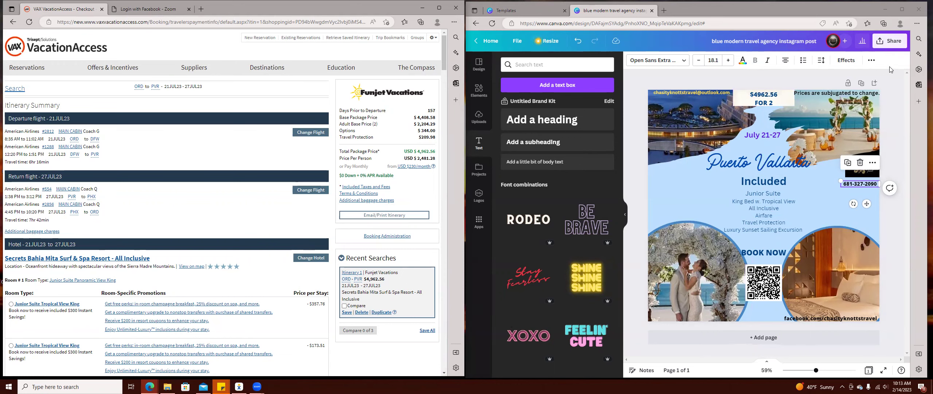
Download the Puerto Vallarta post as a JPG at quality 80 instead of PNG.
left_click(892, 45)
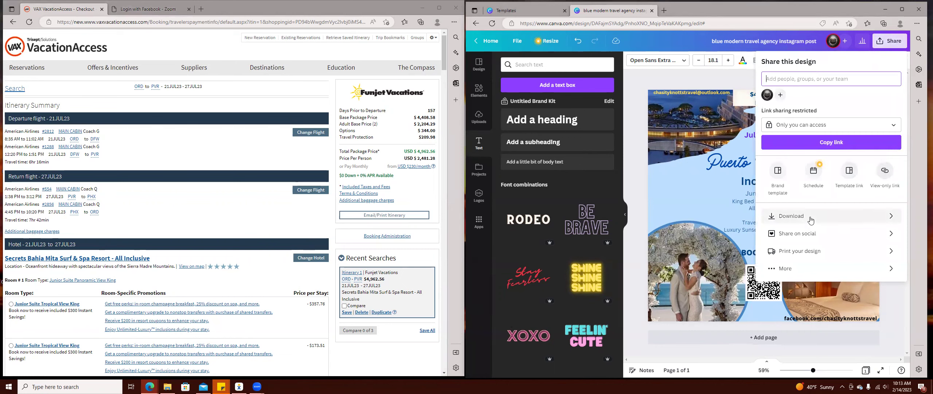
left_click(840, 219)
left_click(827, 92)
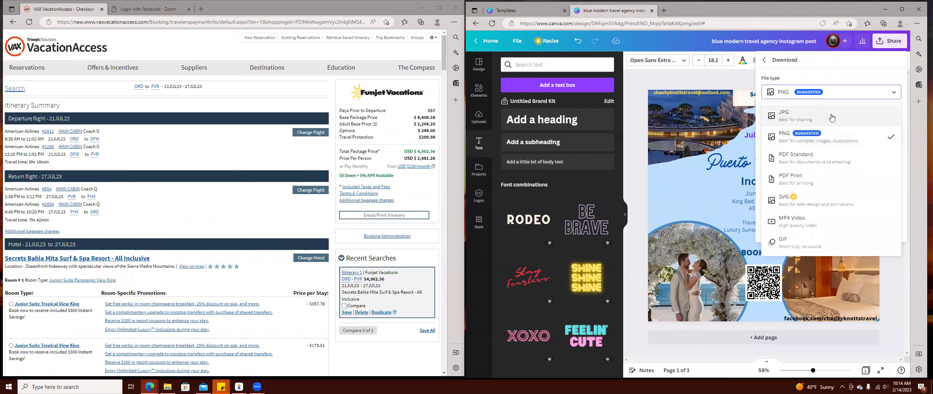
left_click(832, 130)
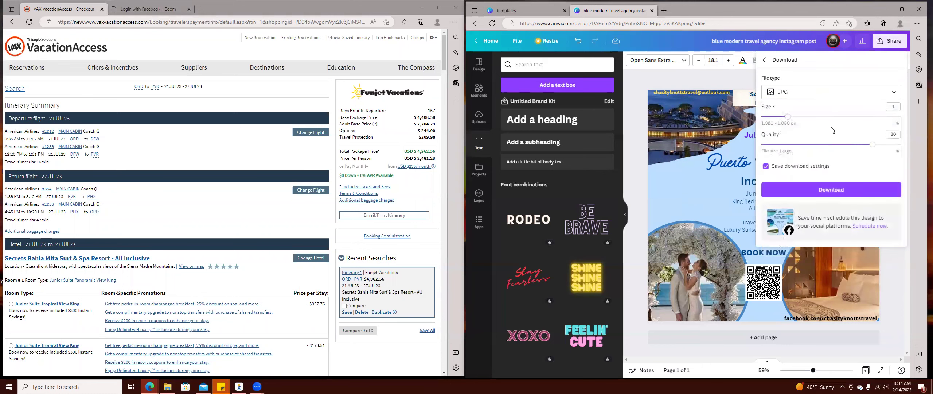
left_click(868, 194)
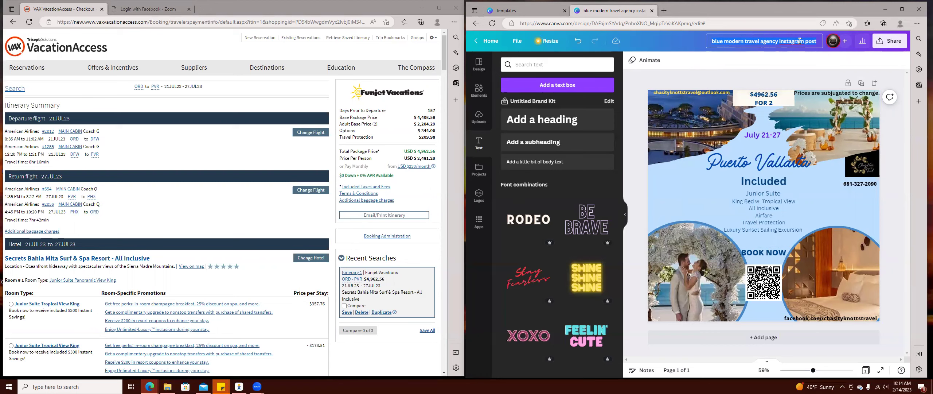
Rename the design from 'blue modern travel agency instagram post' to 'Puerto Vallarta July Mock'.
triple_click(800, 41)
type("Puerto Va")
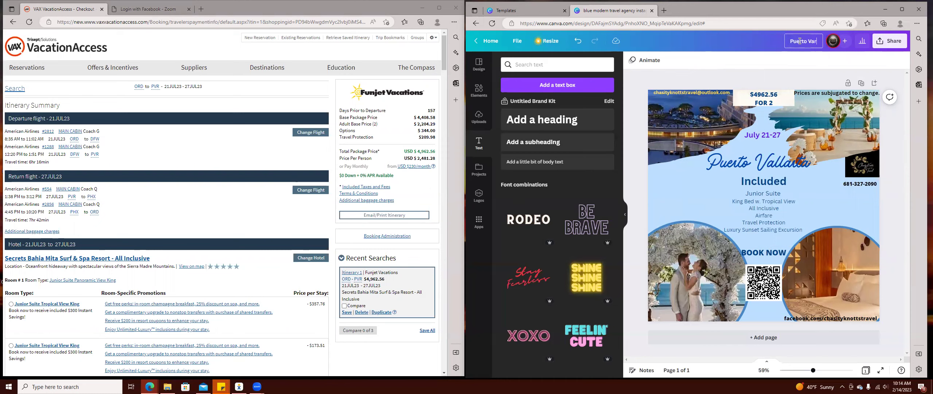
type("llarta")
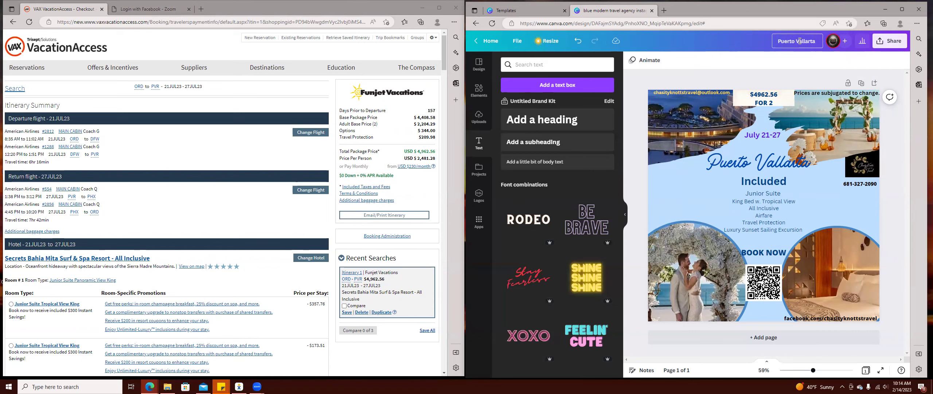
type(" July M")
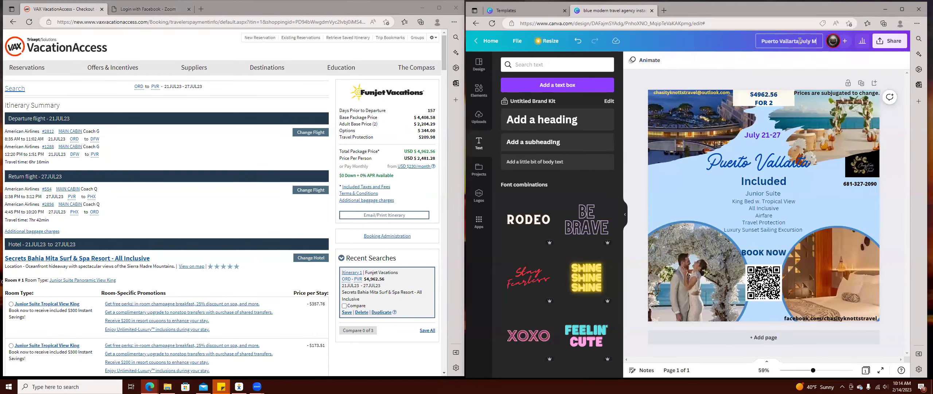
type("ock")
key("Return")
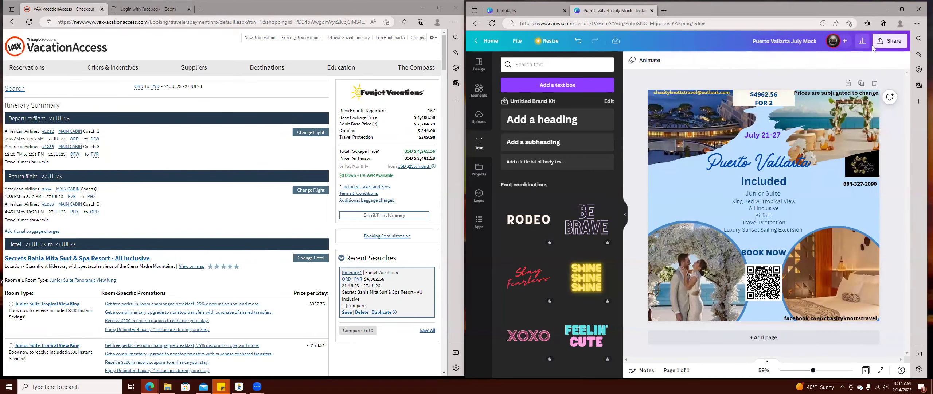
left_click(889, 41)
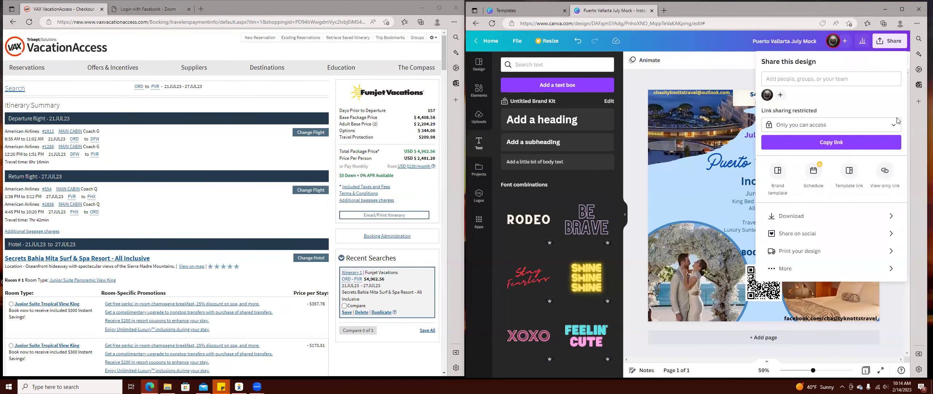
Confirm JPG as the download file type, then browse the page animation choices.
left_click(823, 217)
left_click(805, 95)
left_click(814, 96)
left_click(814, 97)
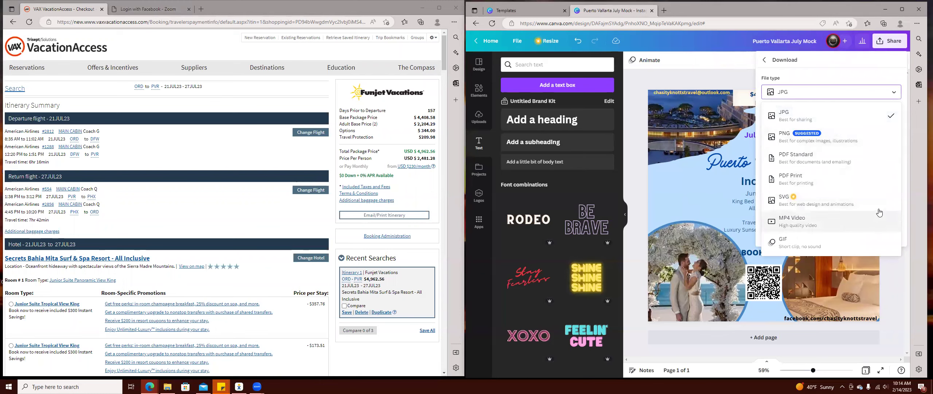
left_click(720, 74)
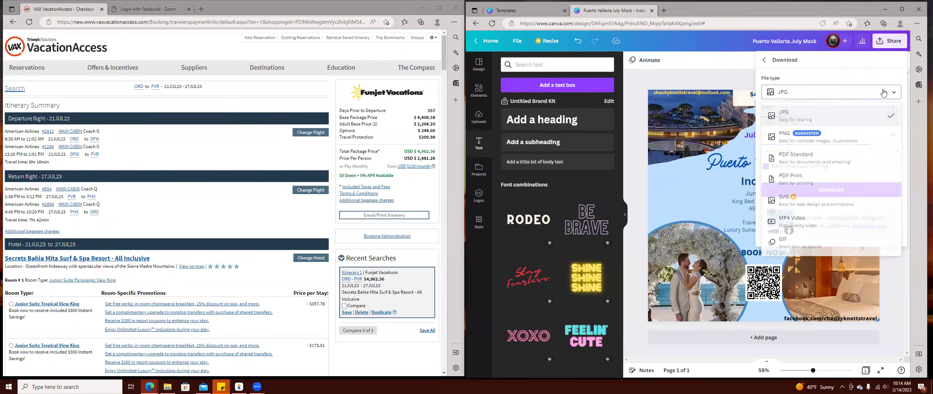
left_click(688, 78)
left_click(646, 59)
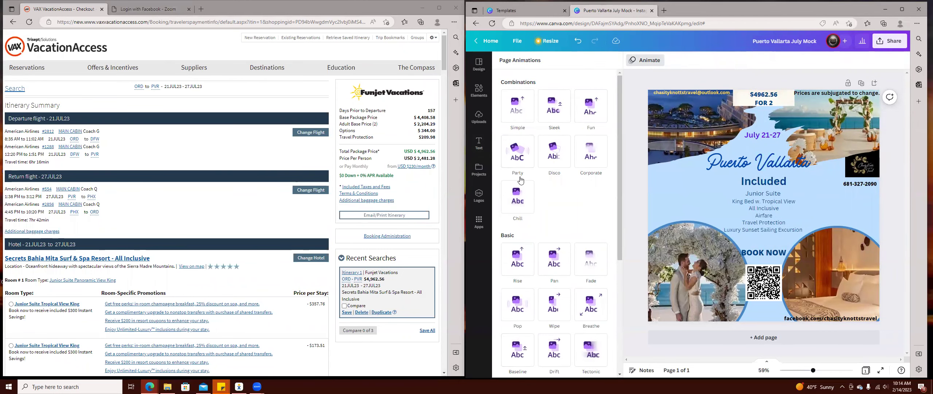
scroll(547, 226, "down", 1)
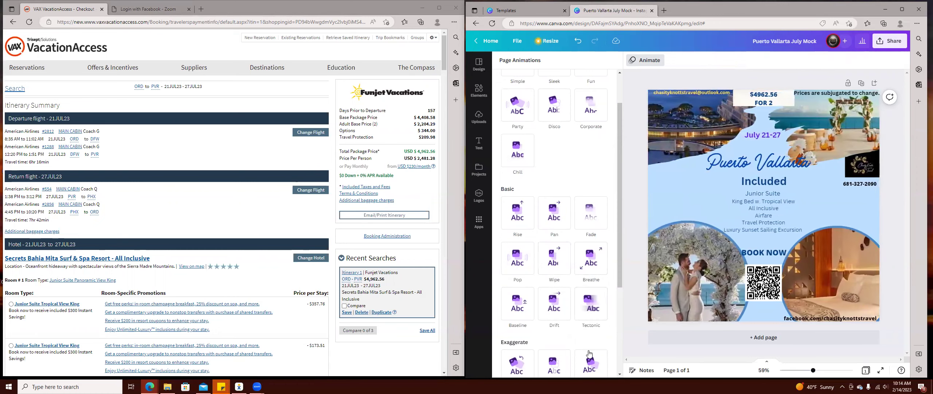
Download the renamed post as the JPG 'Puerto Vallarta July Mock' and dismiss the downloads list.
left_click(890, 40)
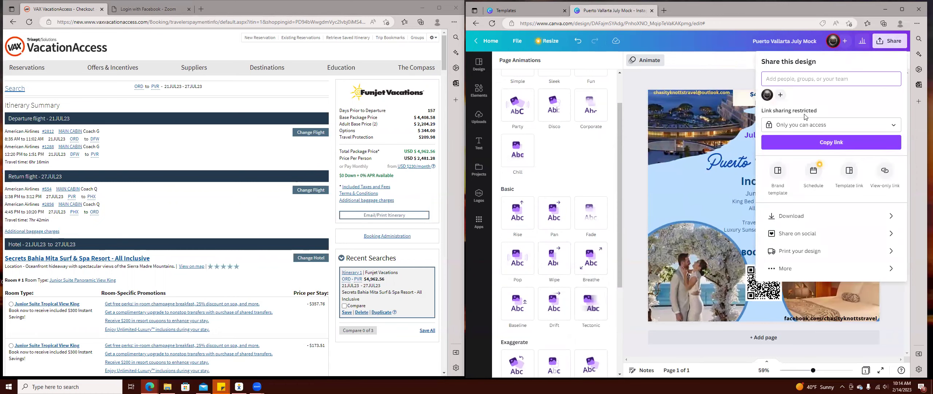
left_click(803, 219)
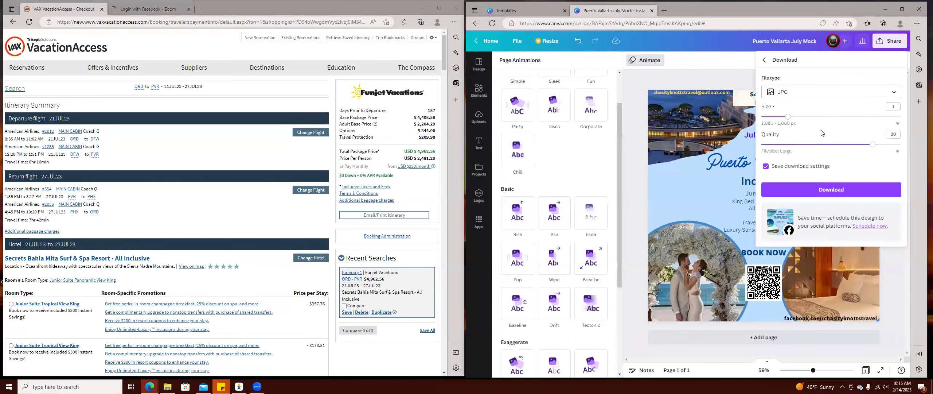
left_click(842, 198)
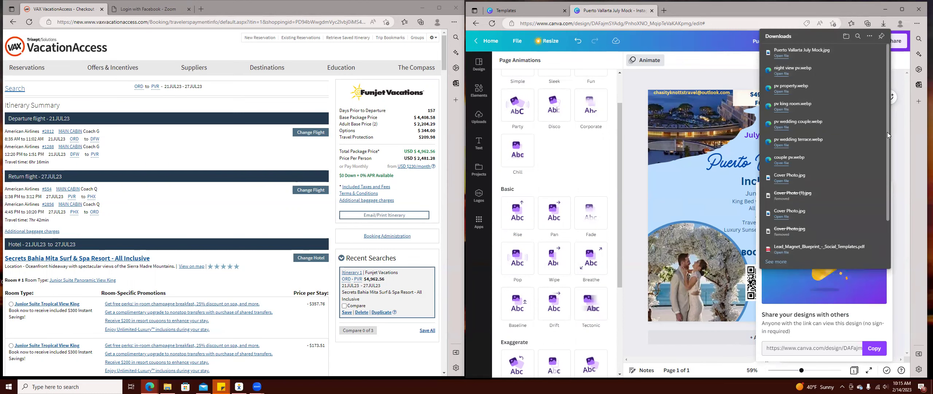
left_click(688, 71)
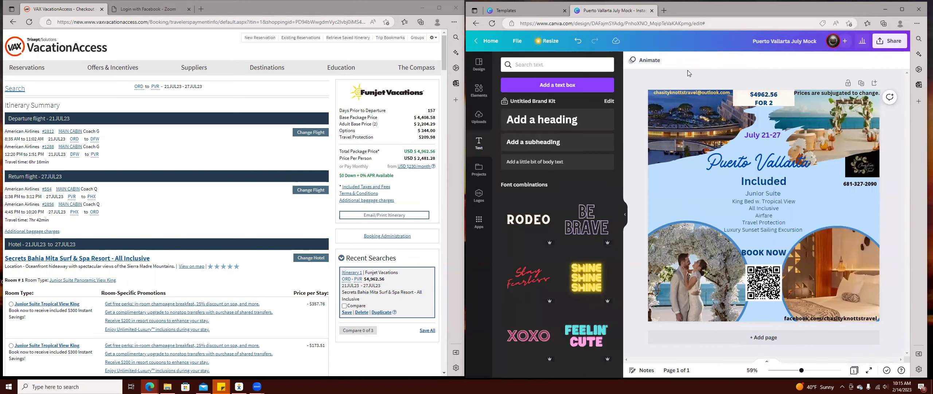